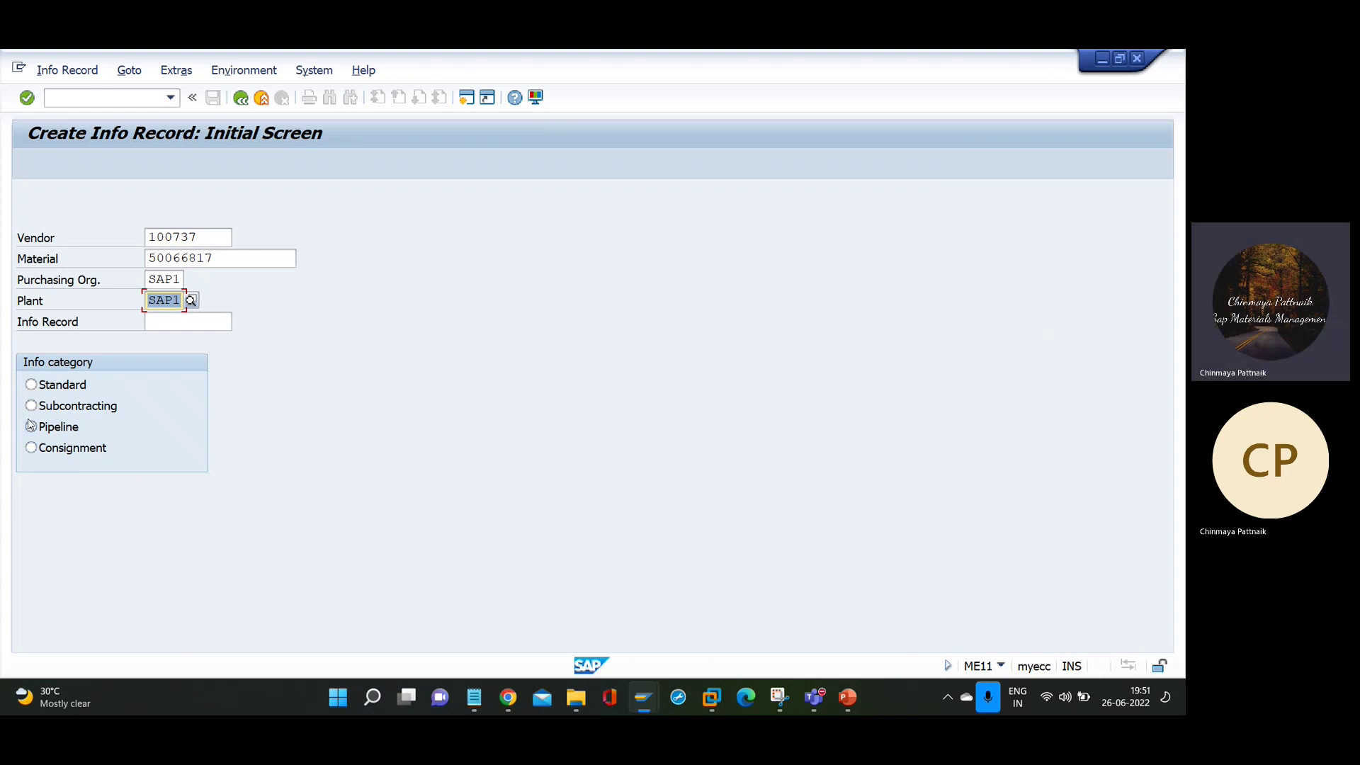
- Enter a planned delivery time of 1 day and step through the control fields to GR-Bsd IV
key("Return")
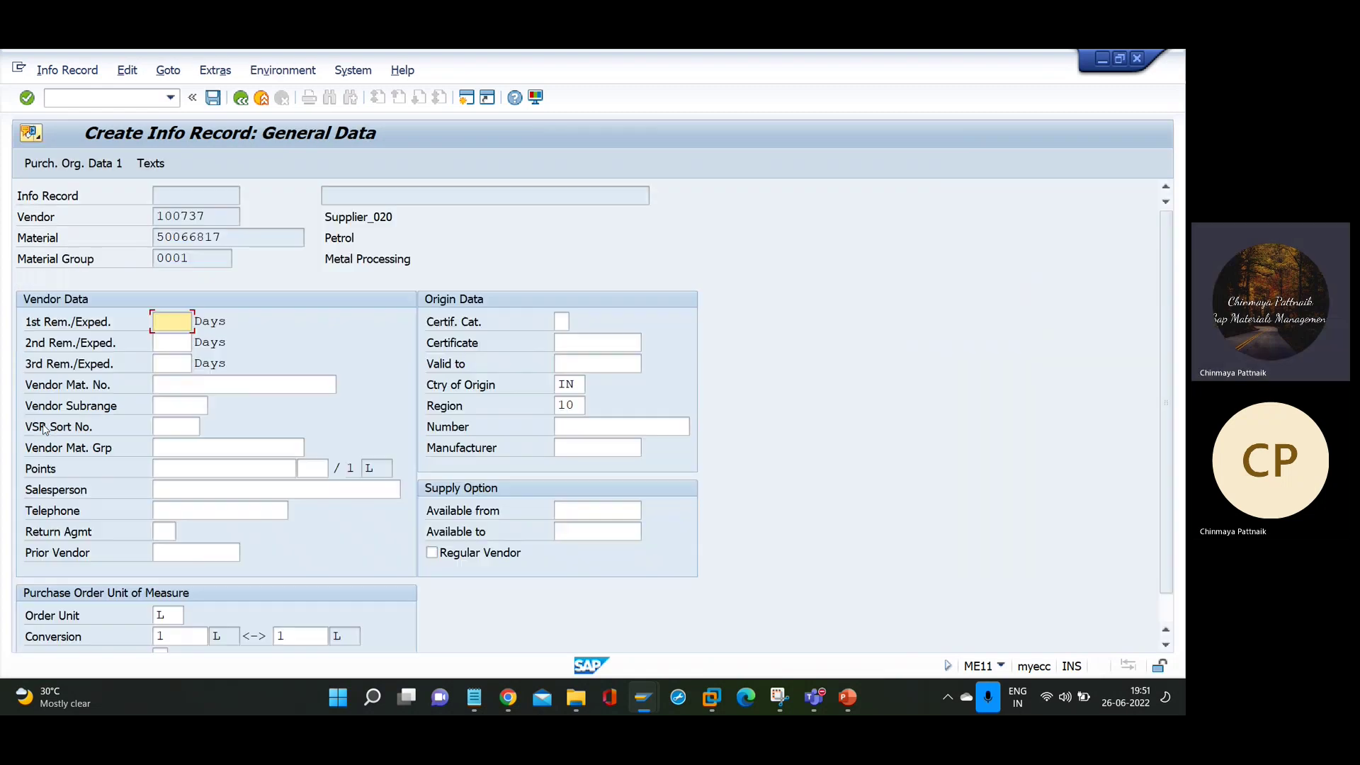
key("Return")
type("1")
key("Tab")
key("Tab")
key("Tab")
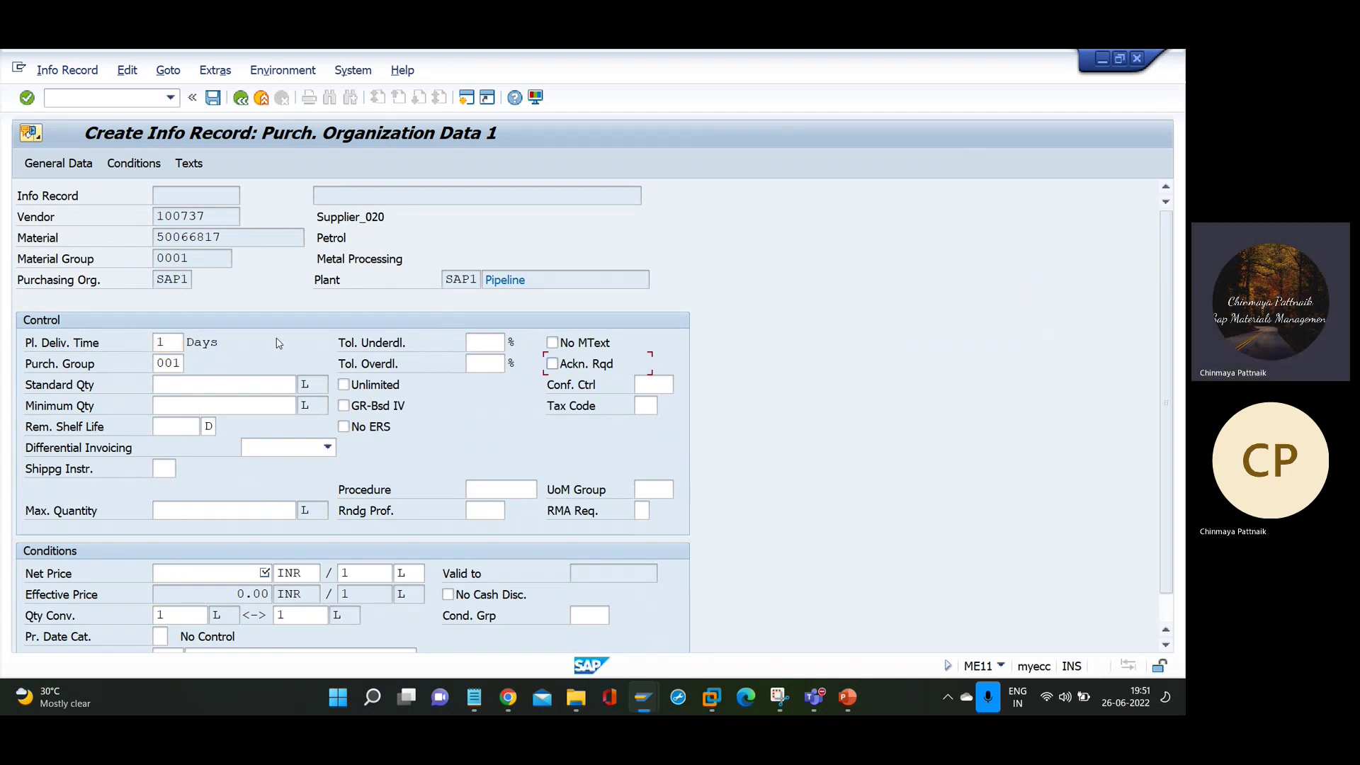
key("Tab")
key("Tab")
key("Tab")
key("Tab")
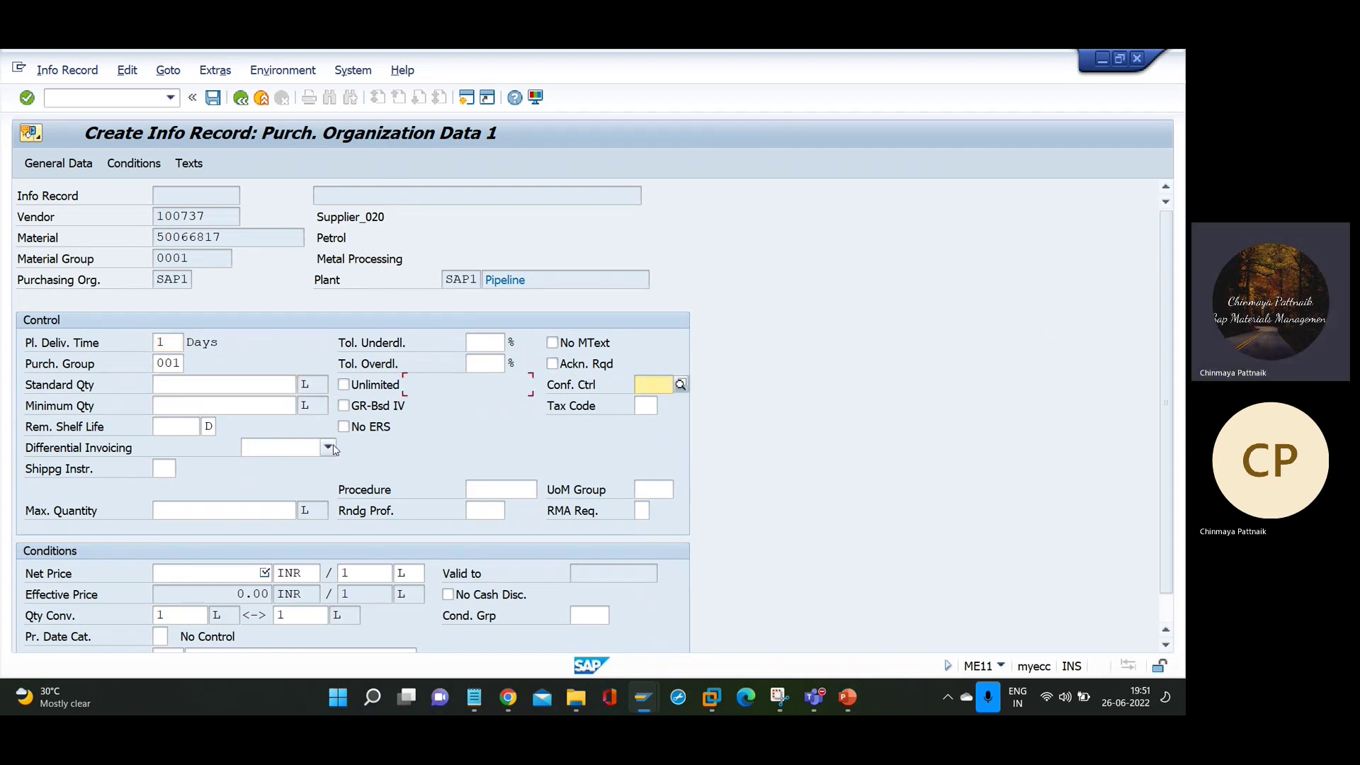
key("Up")
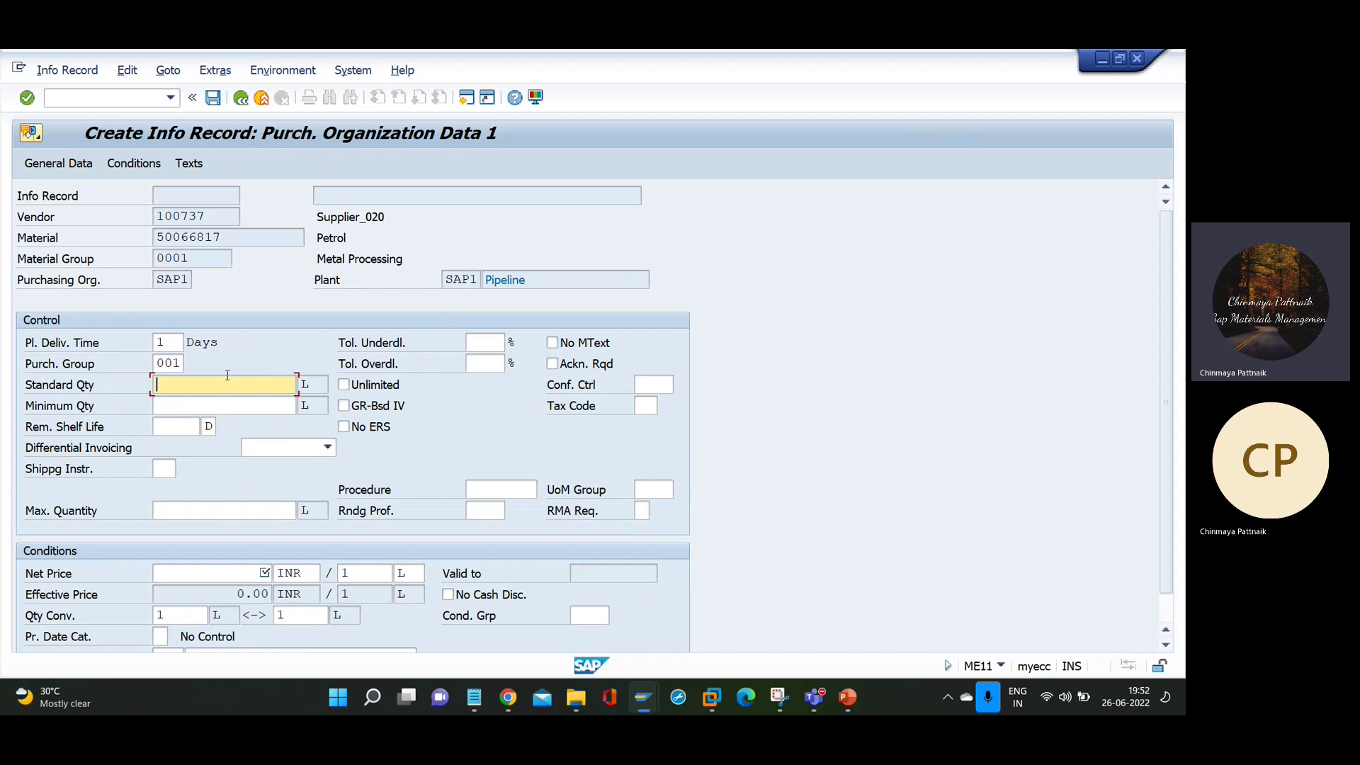
key("Tab")
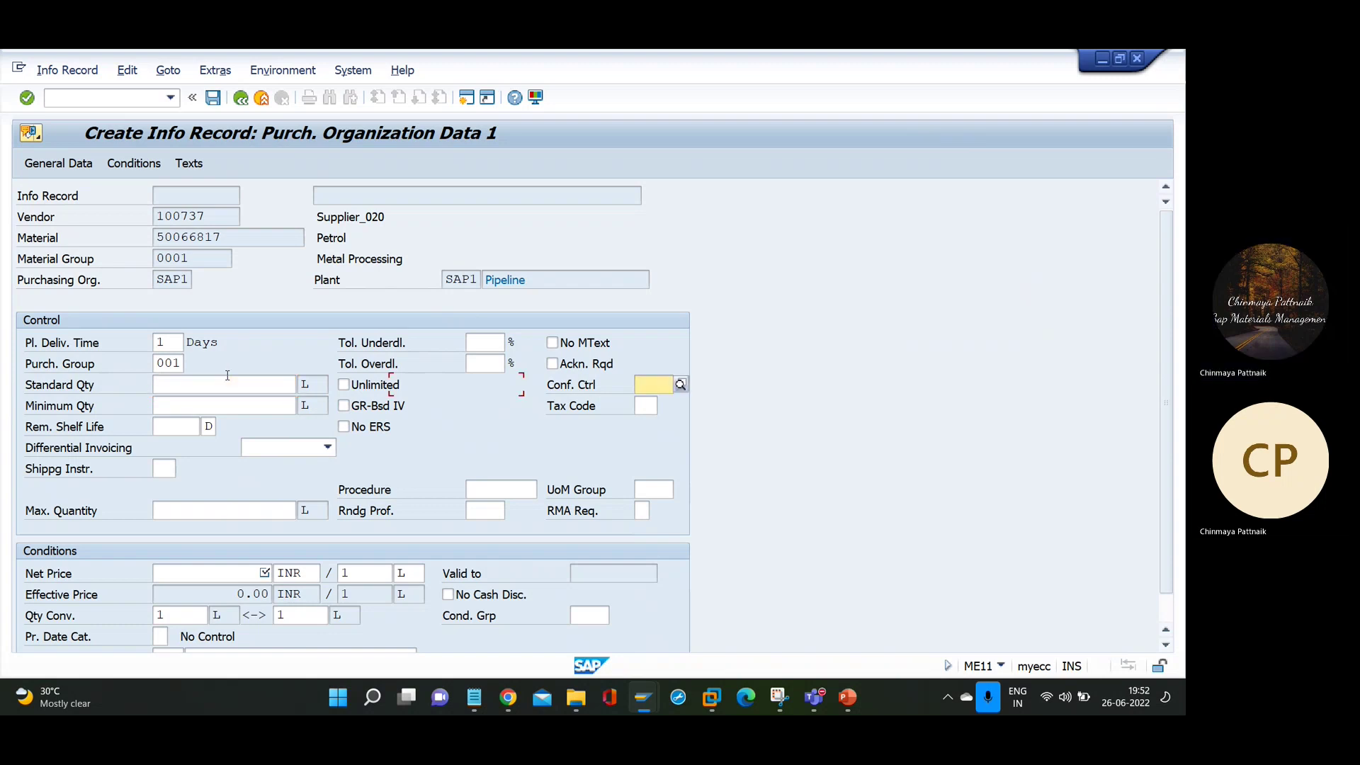
key("Tab")
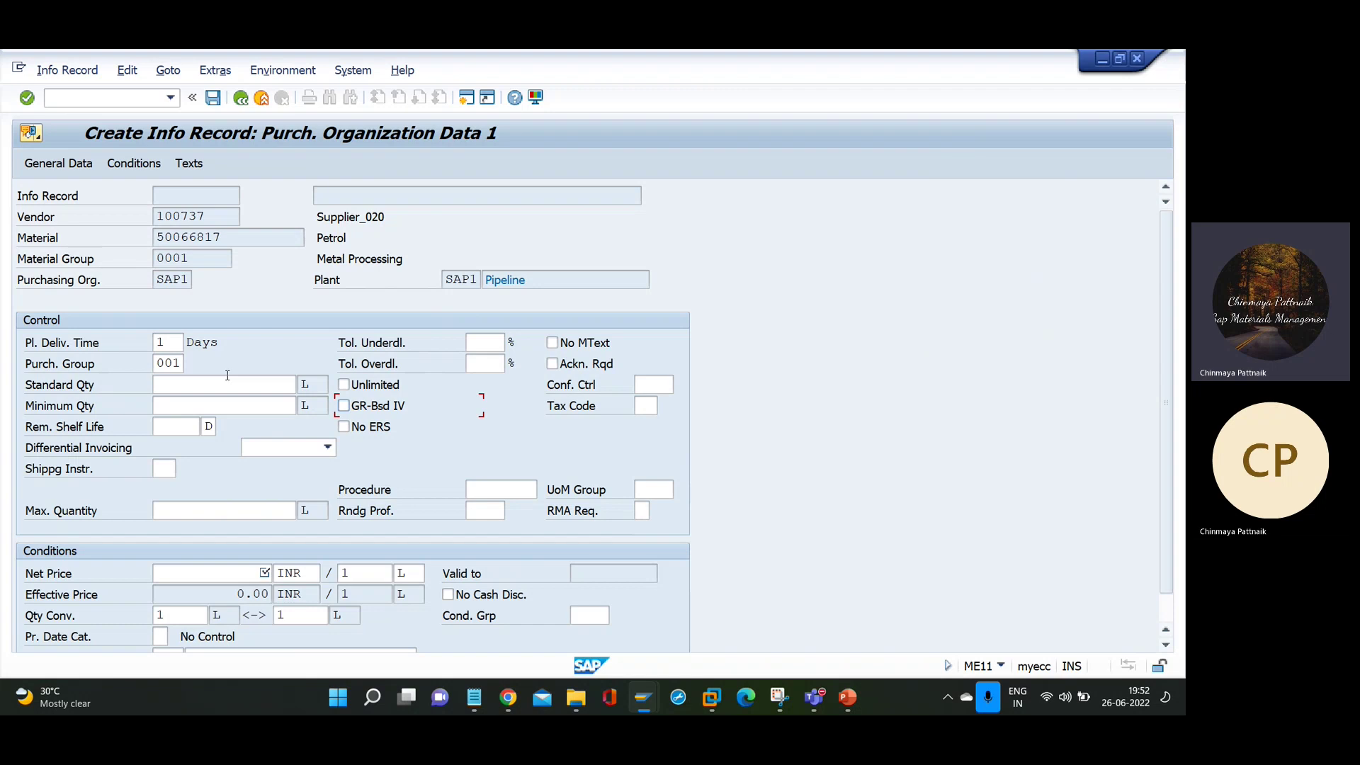
- Enter tax code P1 and net price 103 INR, then save the info record
key("Tab")
type("P1")
key("Tab")
key("Tab")
key("Tab")
key("Tab")
key("Tab")
key("Tab")
key("Tab")
key("Tab")
key("Tab")
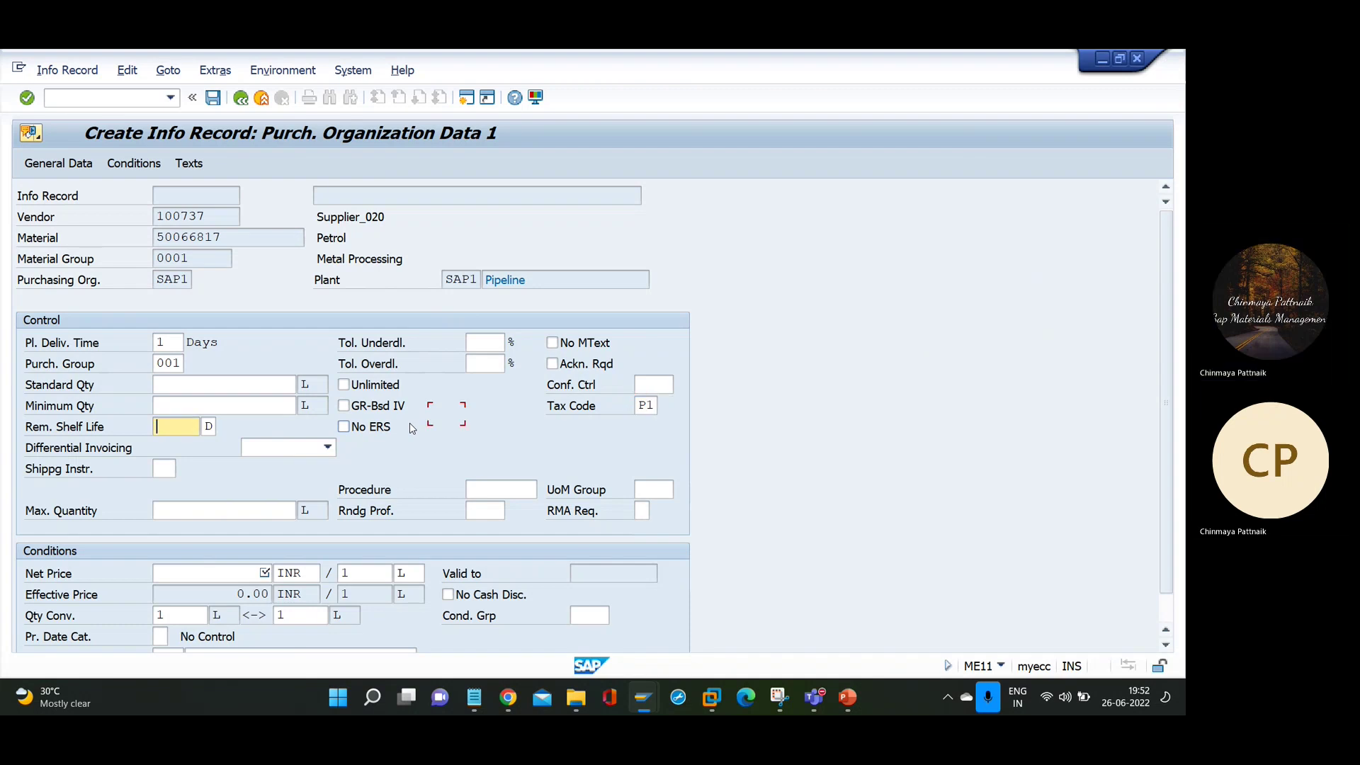
type("103")
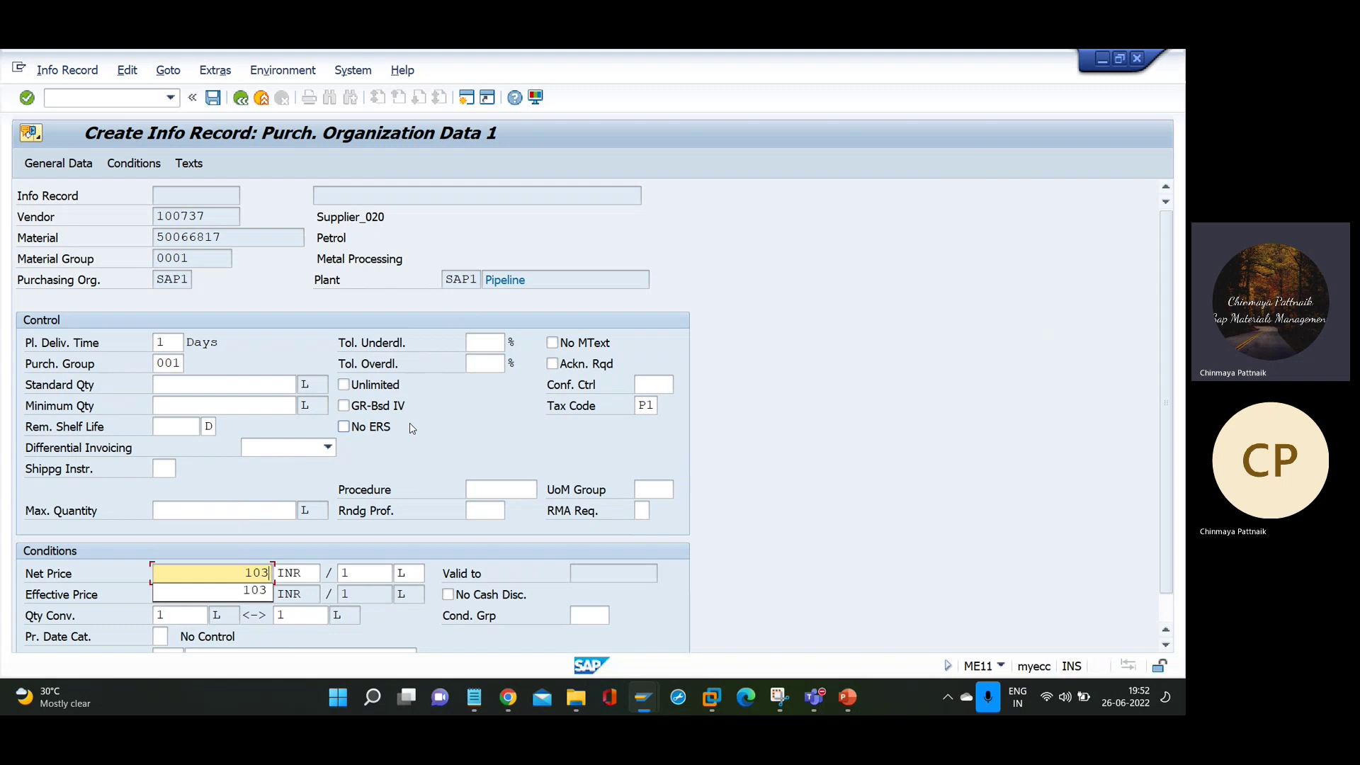
key("Return")
key("Return")
key("Return")
key("Return")
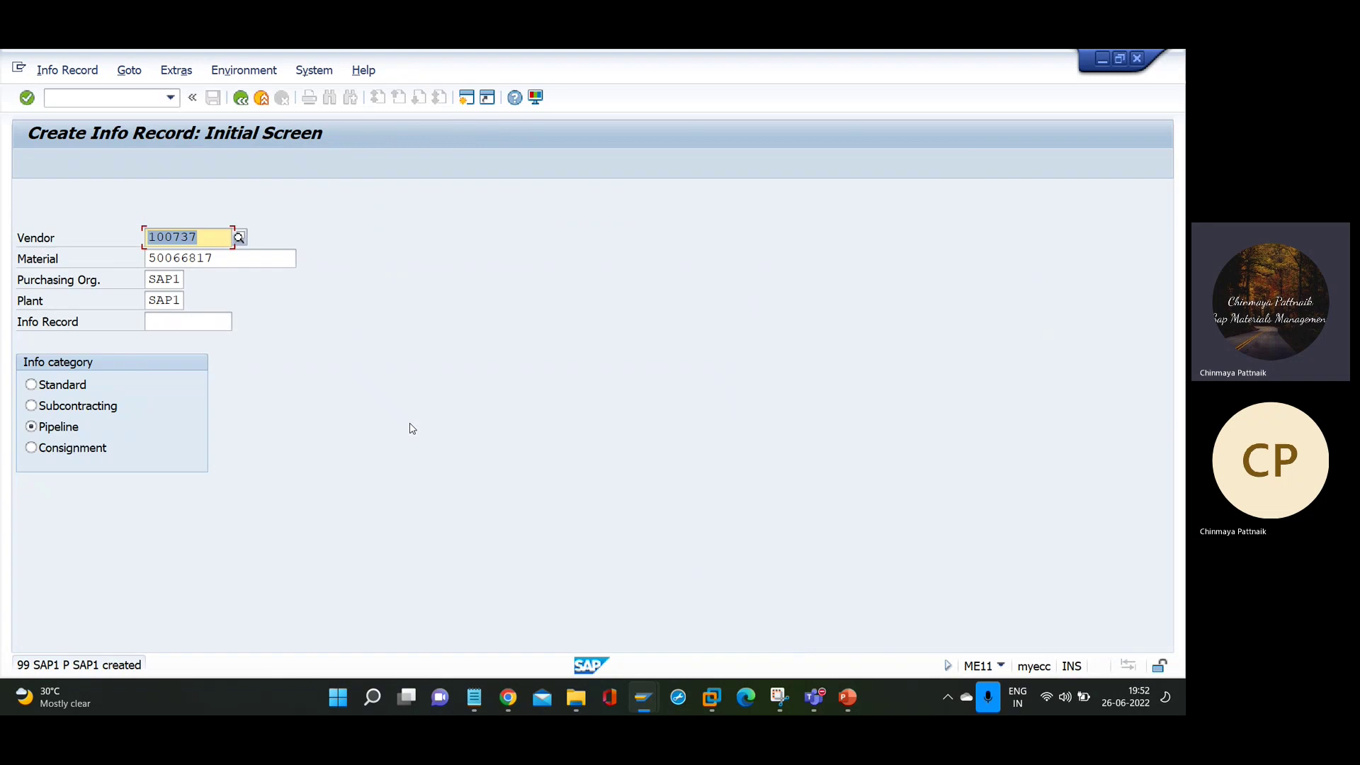
double_click(193, 659)
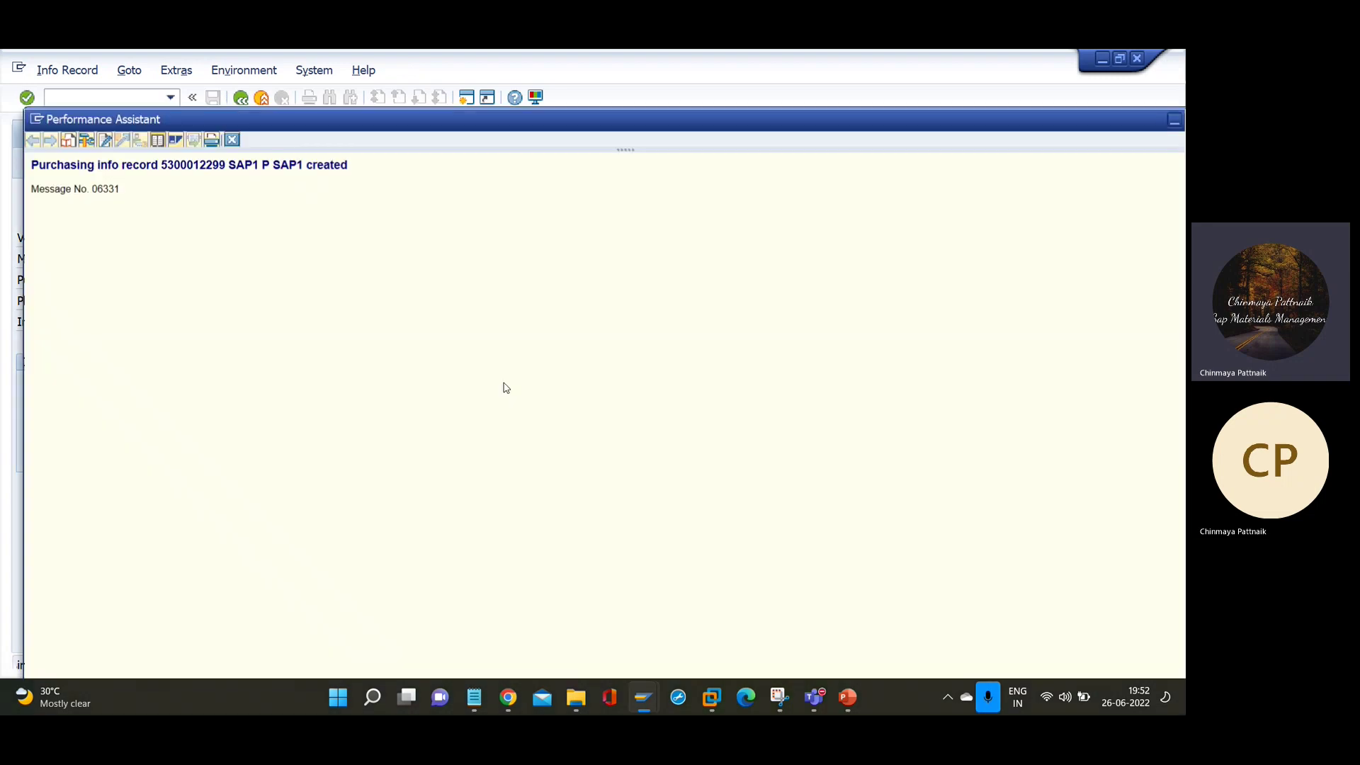
left_click_drag(433, 121, 713, 187)
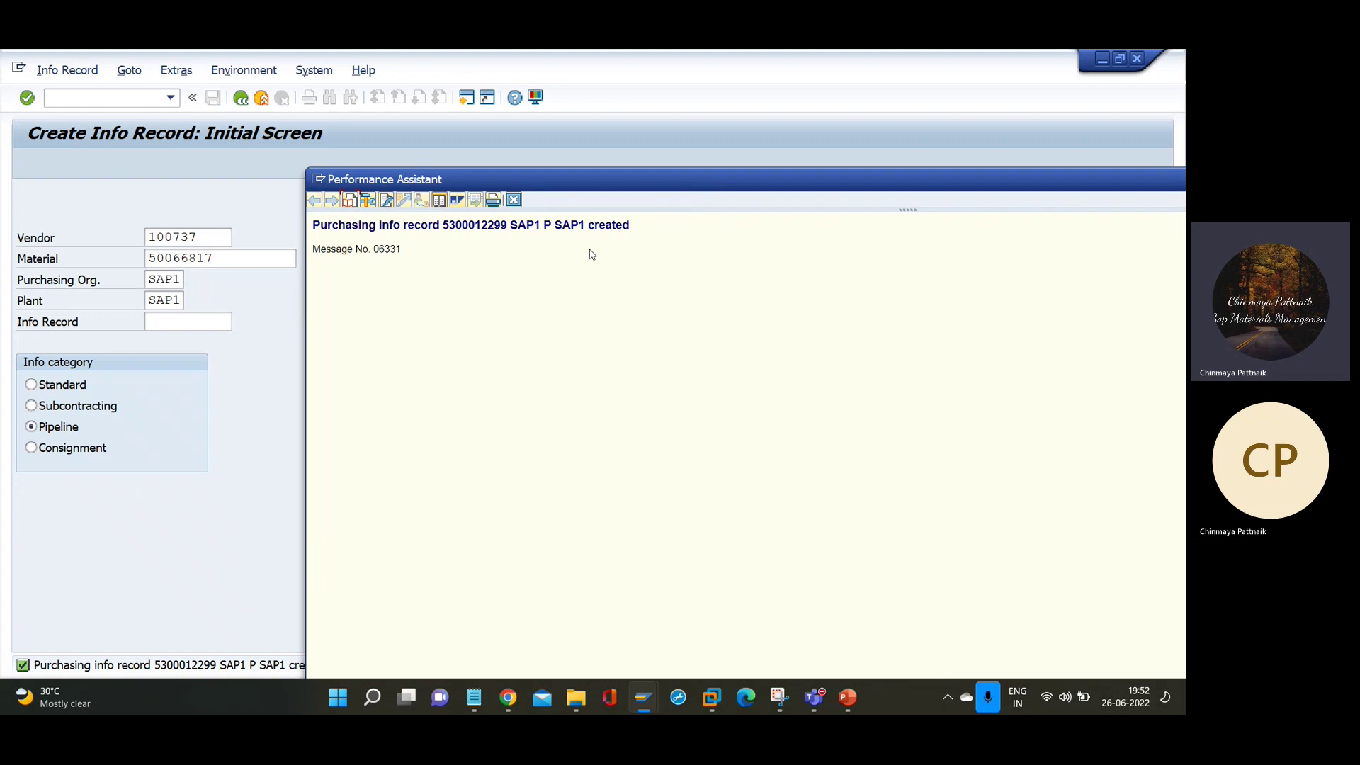
double_click(548, 226)
left_click(515, 201)
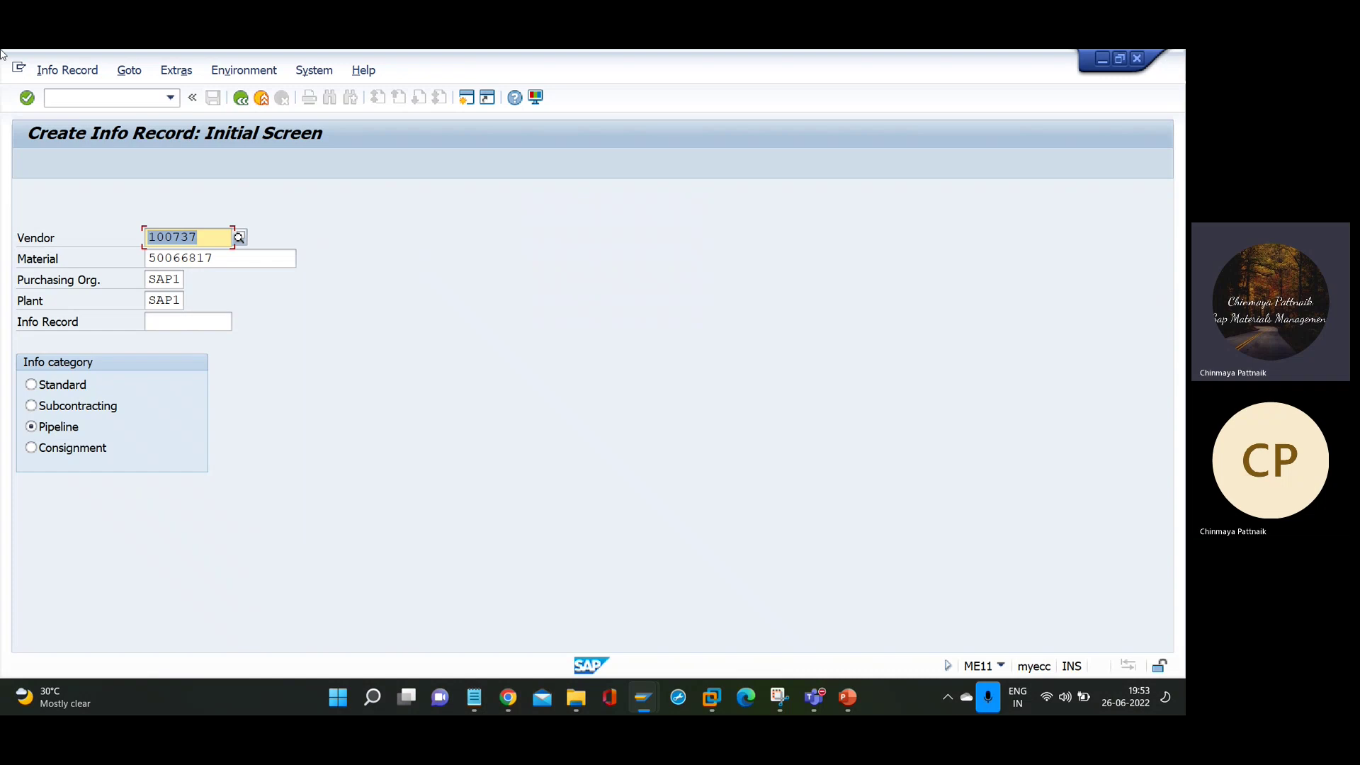
left_click(66, 70)
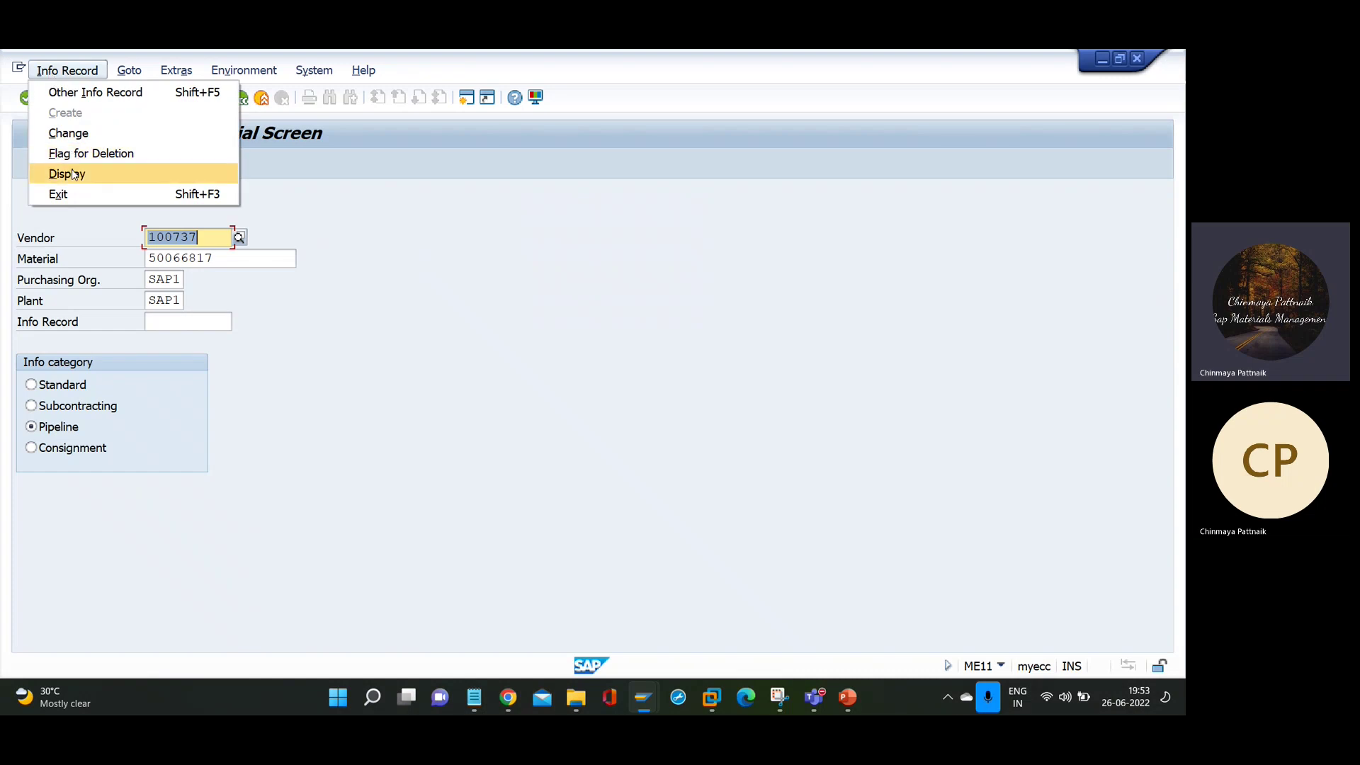
left_click(74, 175)
key("Return")
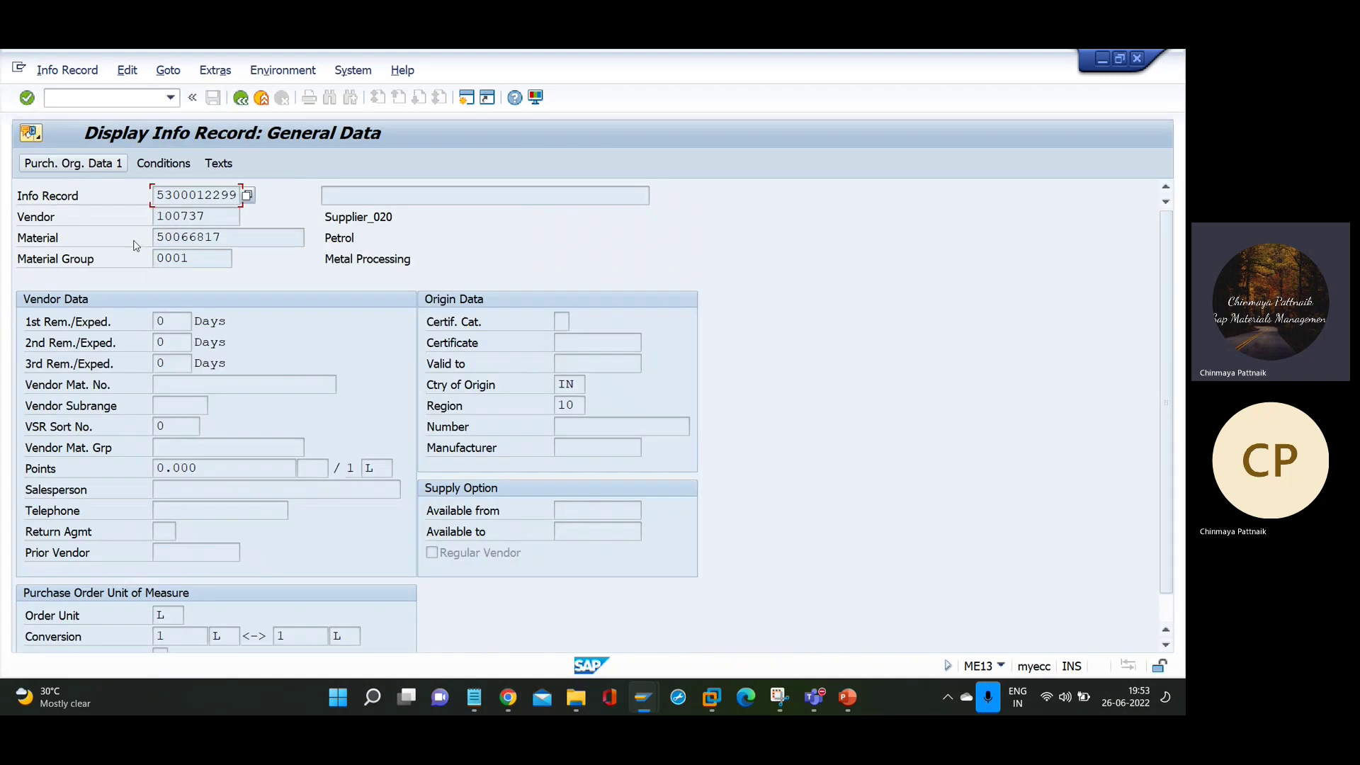
key("Return")
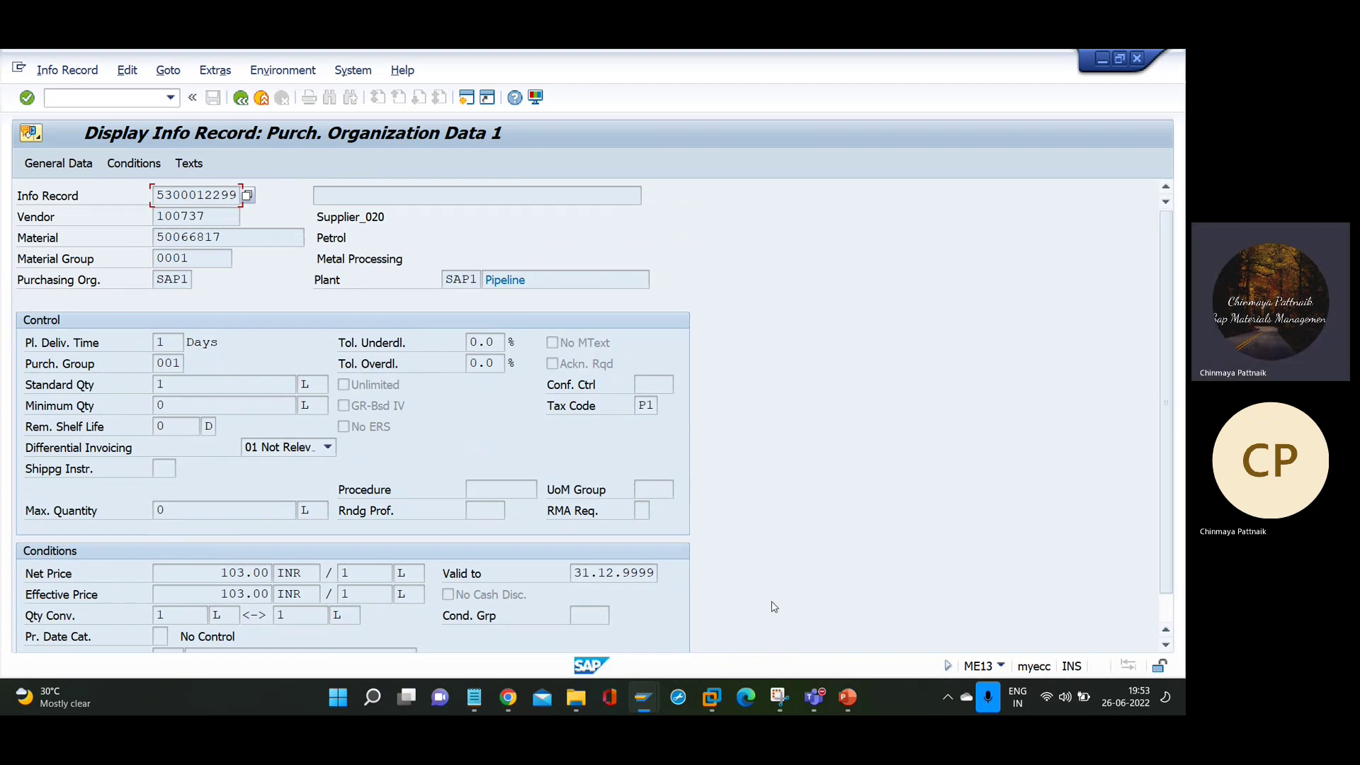
left_click(847, 698)
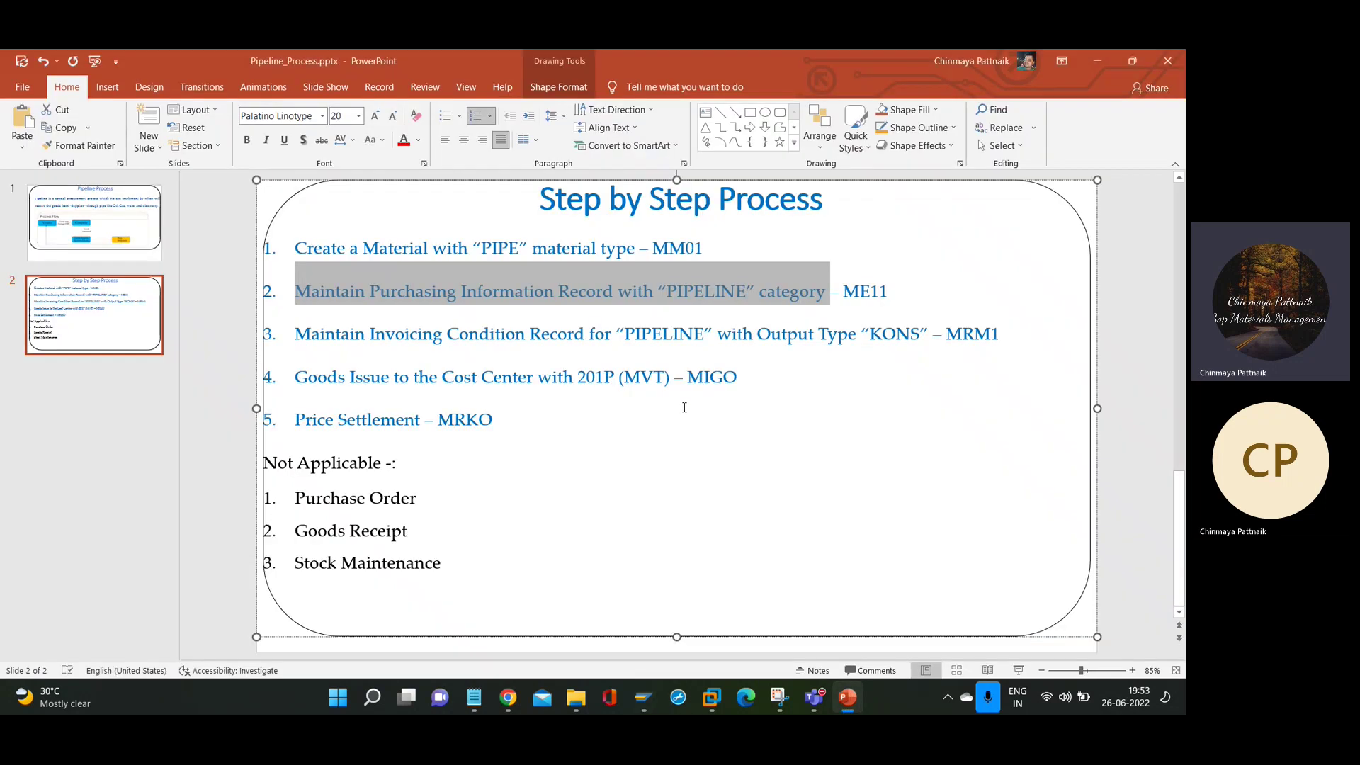
- Highlight the invoicing condition record, goods issue and price settlement steps on the slide
left_click_drag(331, 333, 577, 335)
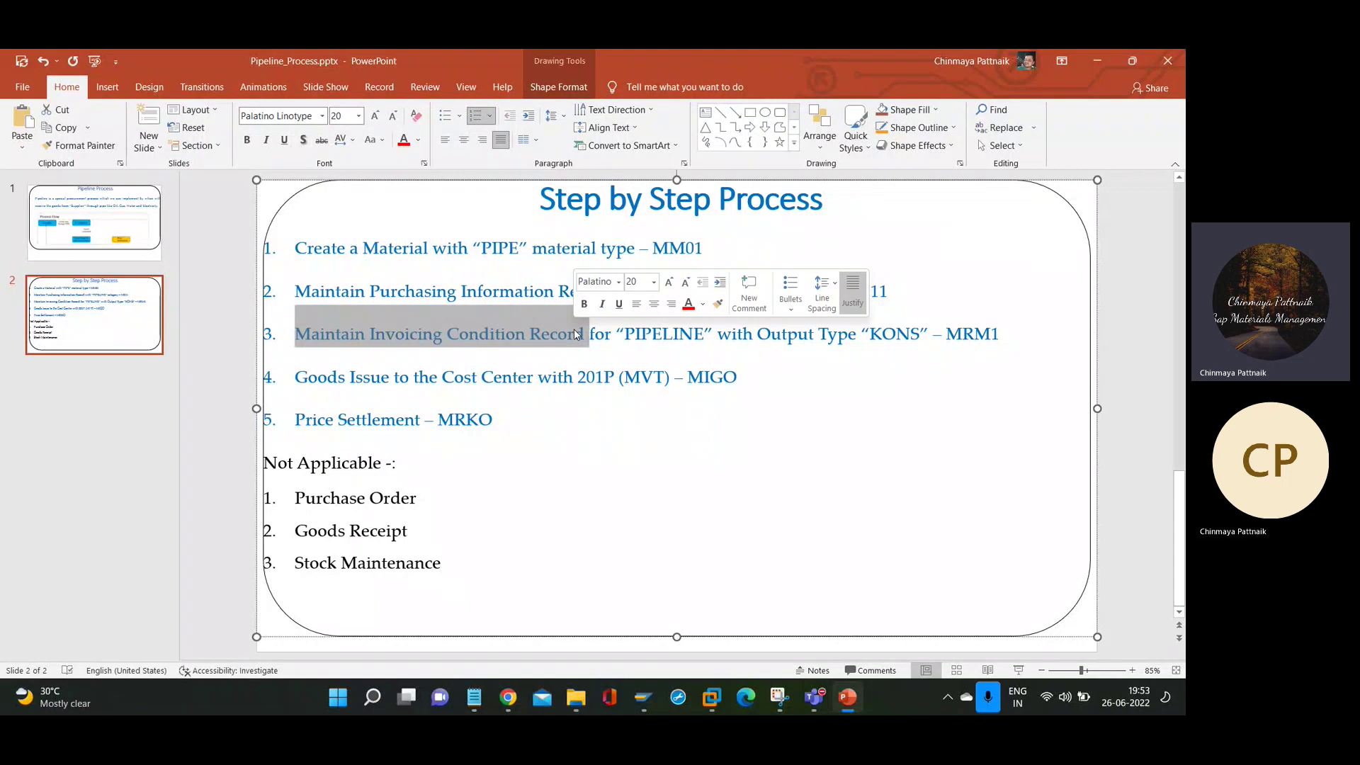
left_click_drag(296, 379, 557, 379)
left_click_drag(296, 334, 547, 333)
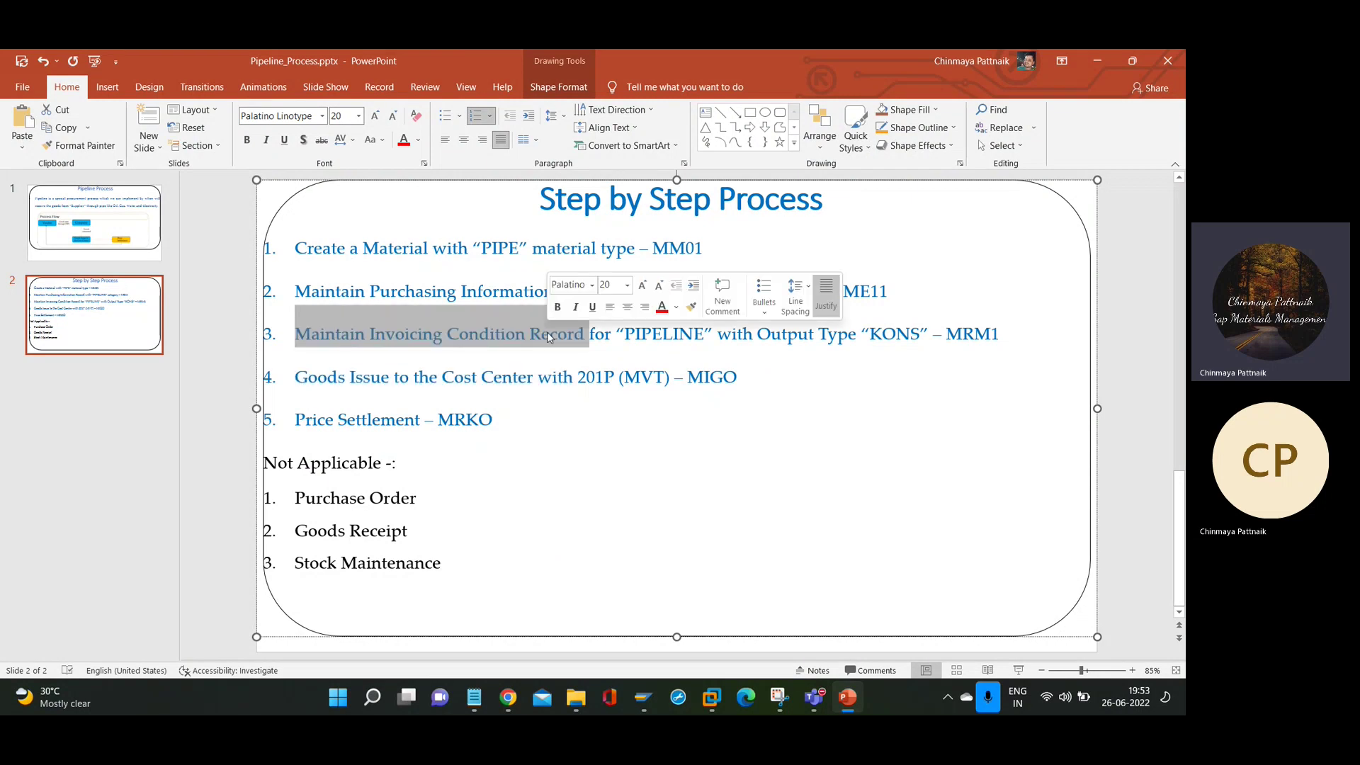
left_click_drag(297, 419, 469, 430)
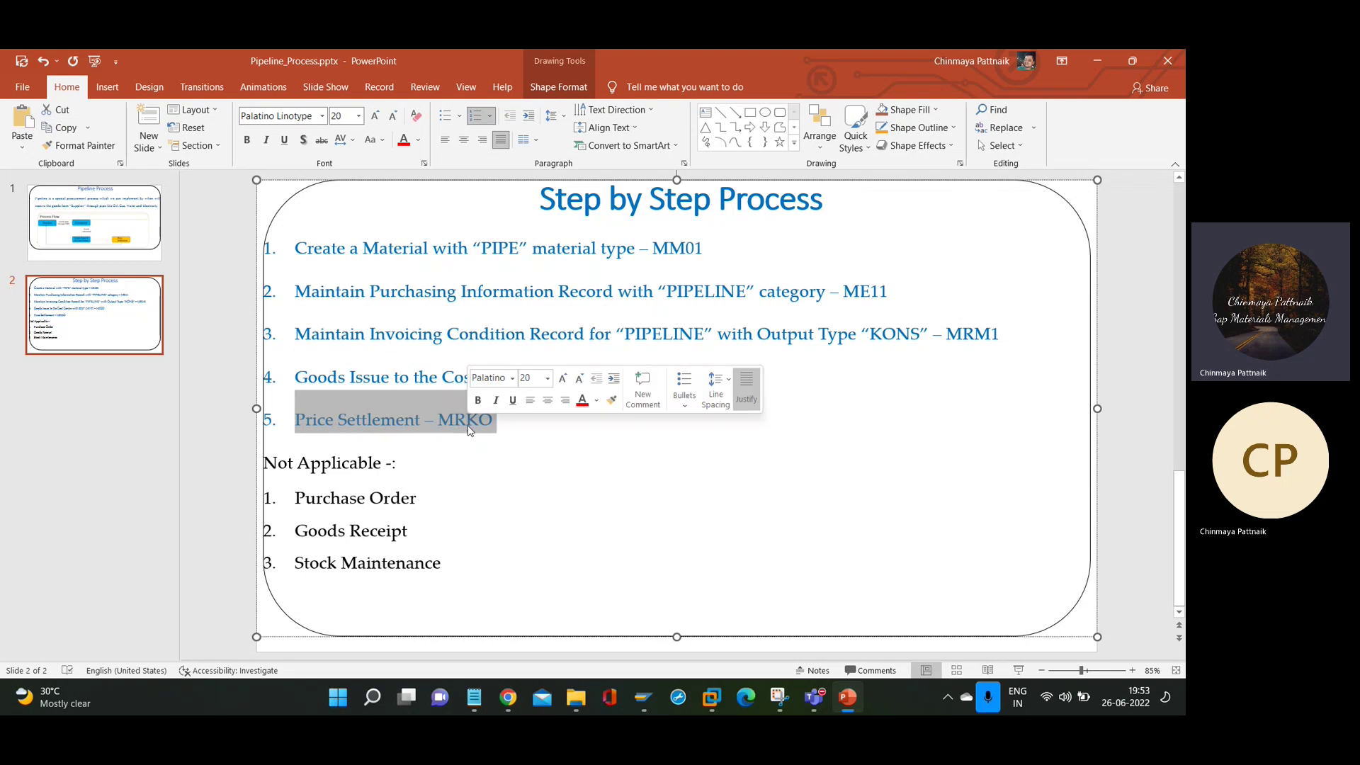
- Re-mark the invoicing condition and price settlement steps, then return to the SAP info record
left_click_drag(294, 333, 475, 348)
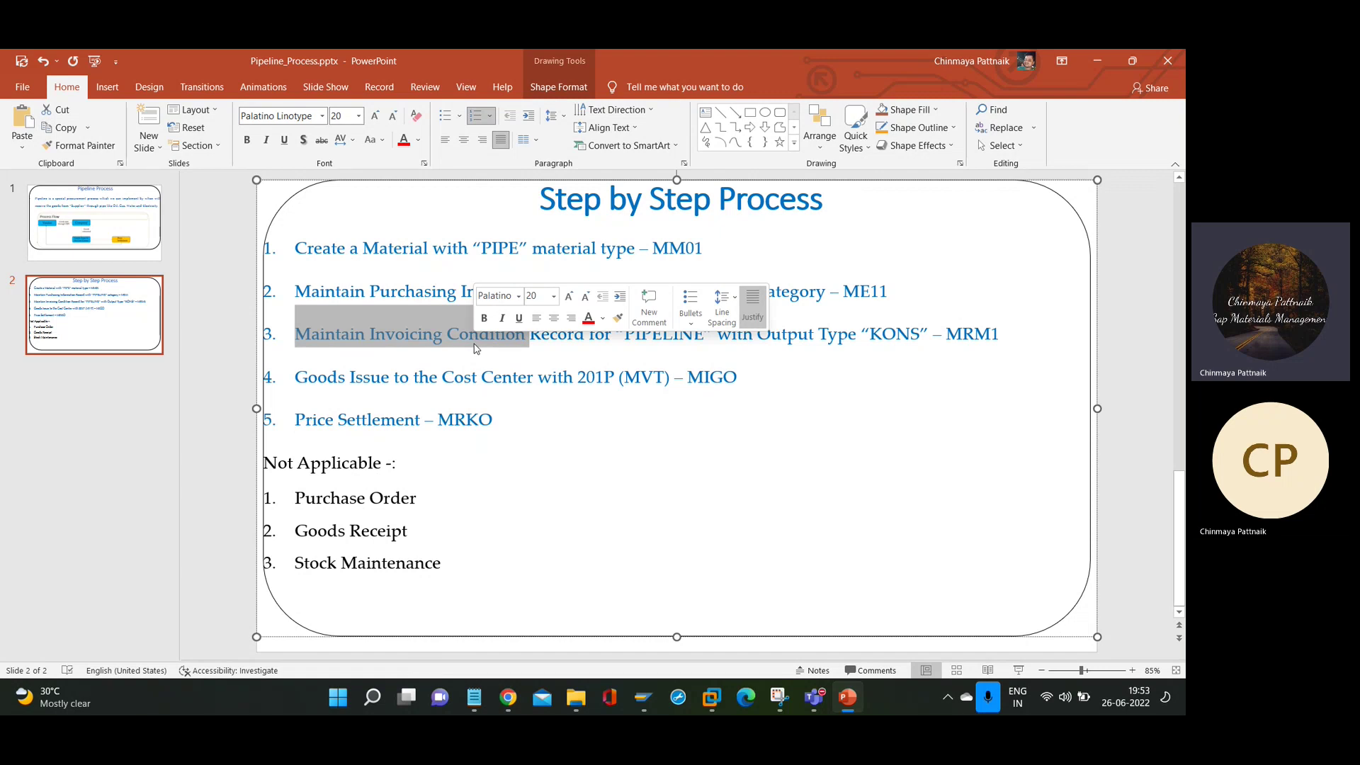
left_click(517, 407)
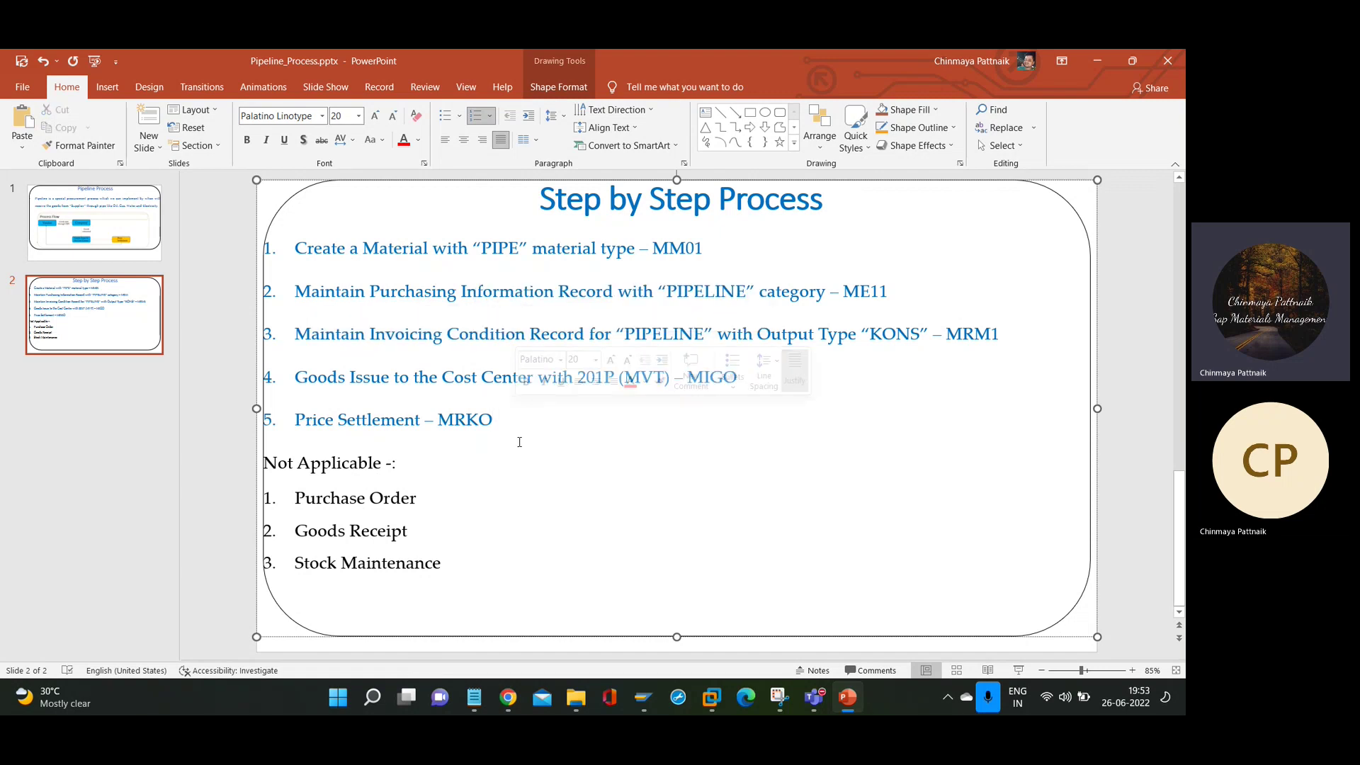
left_click_drag(296, 333, 530, 337)
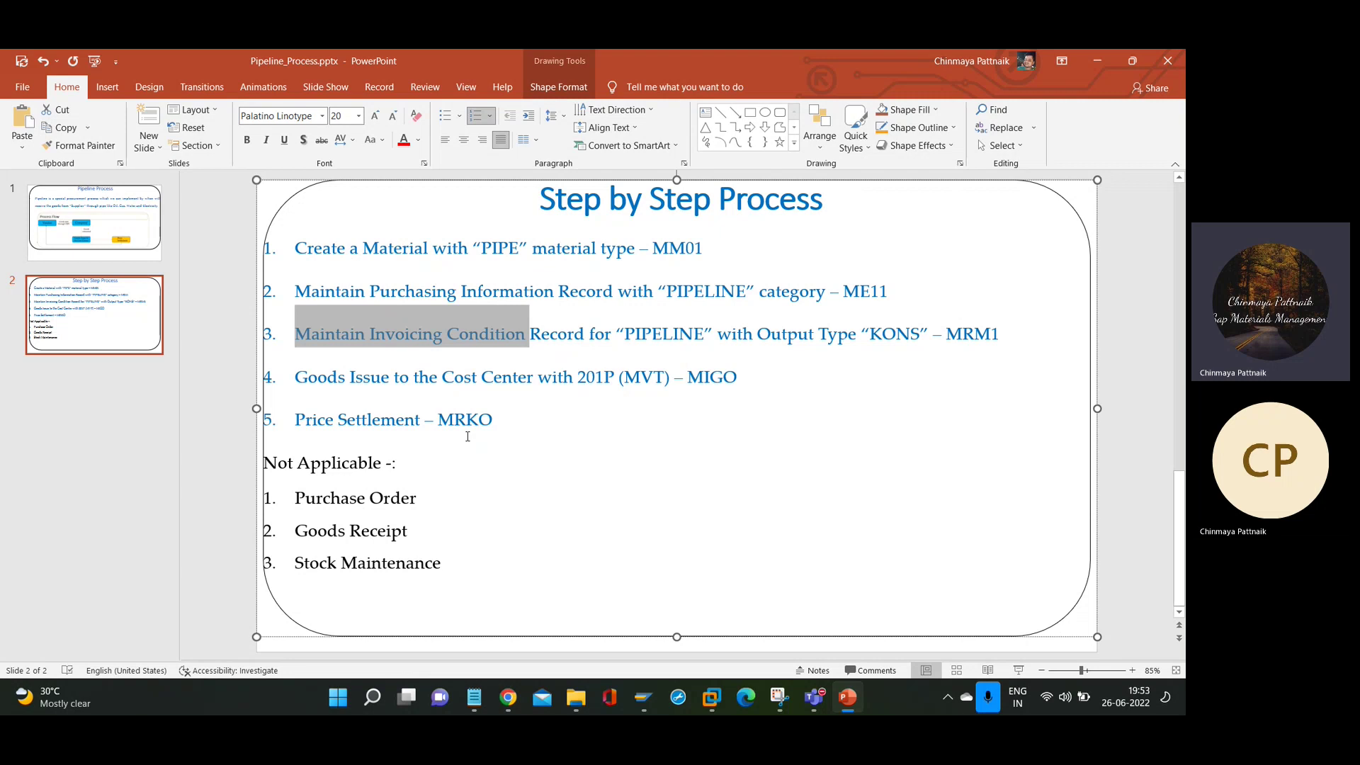
left_click_drag(301, 418, 472, 419)
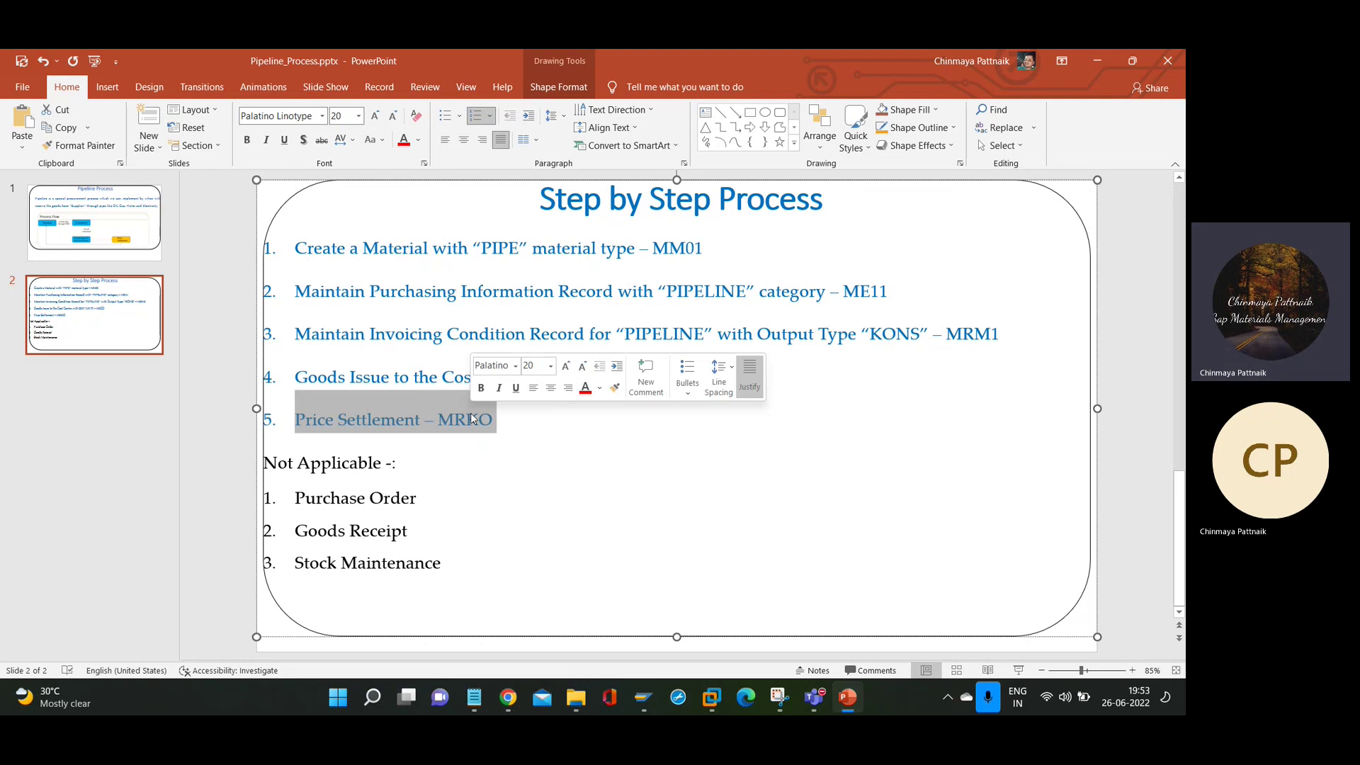
mouse_move(649, 694)
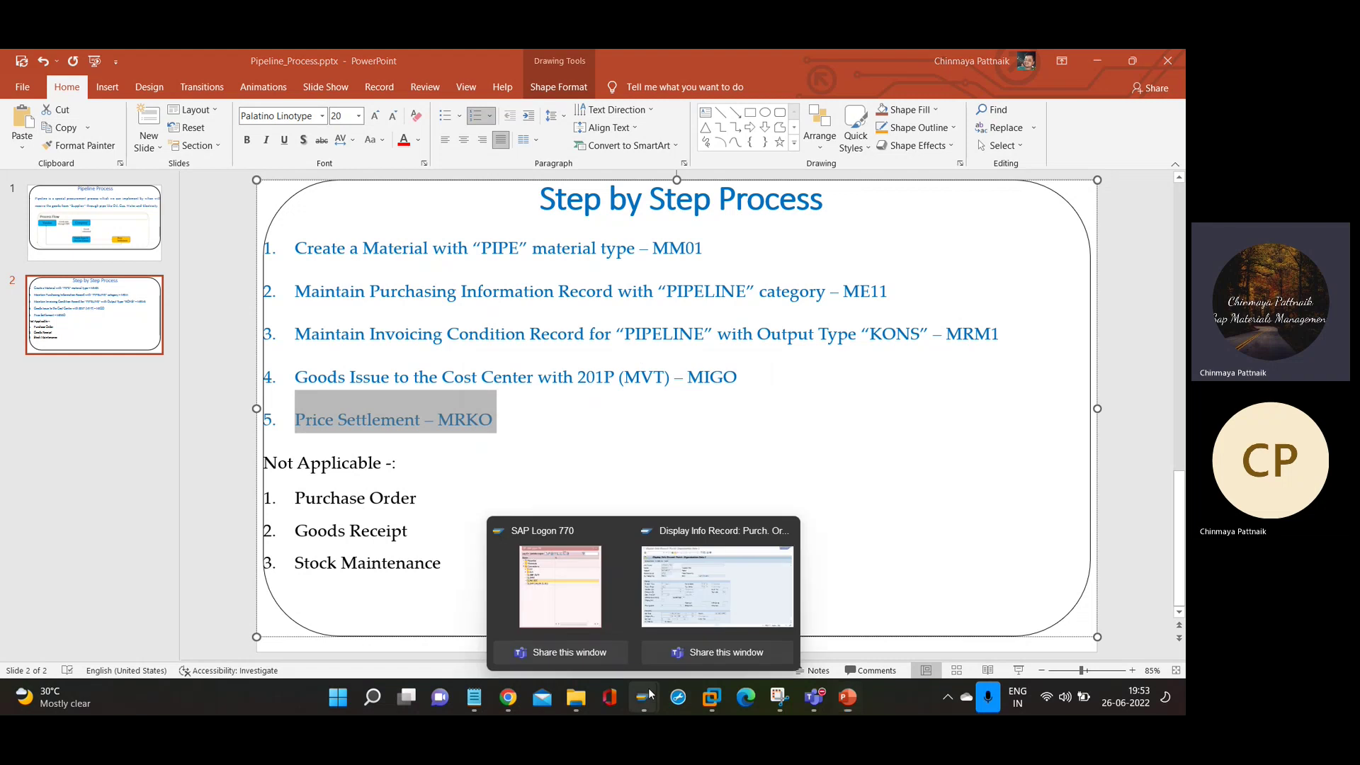
left_click(717, 587)
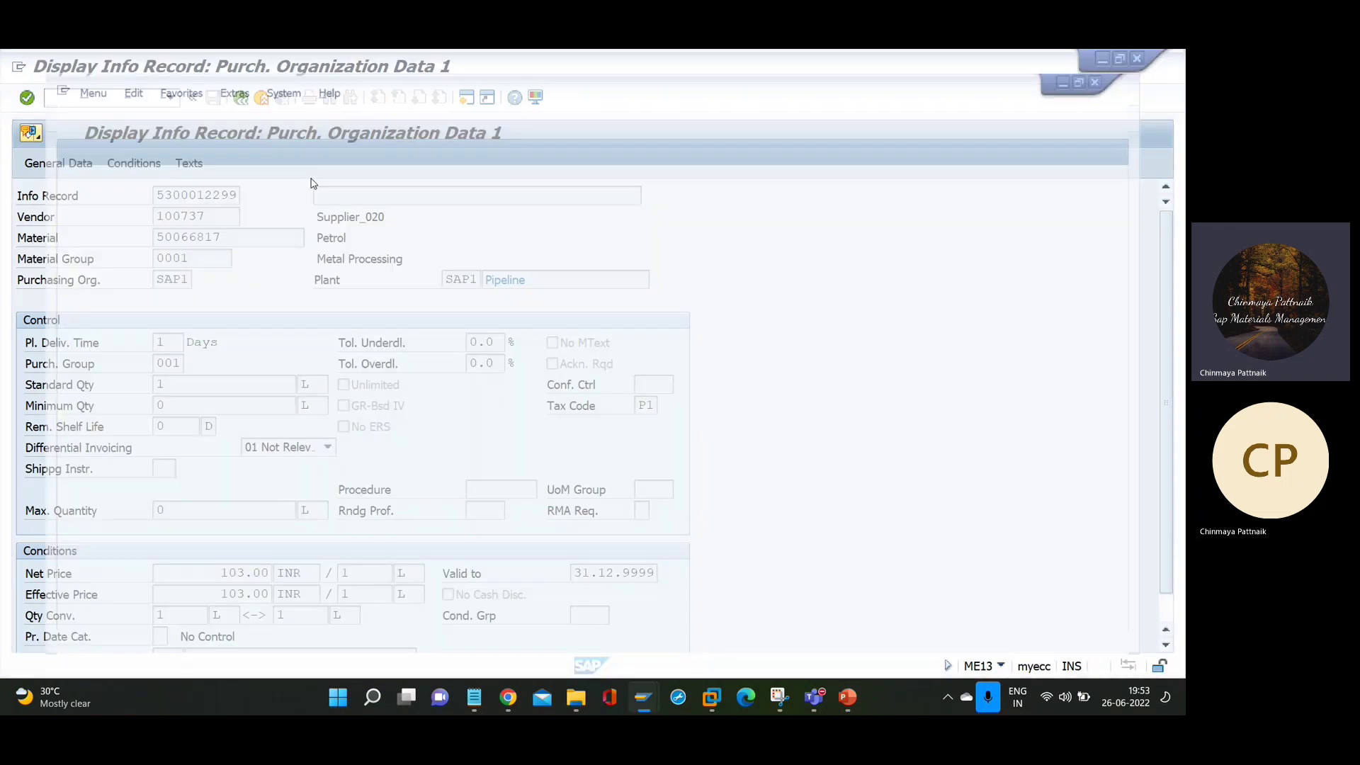
- Run MRM1 for output type KONS and choose the company-code-only key combination for fast entry
type("MRM1")
key("Return")
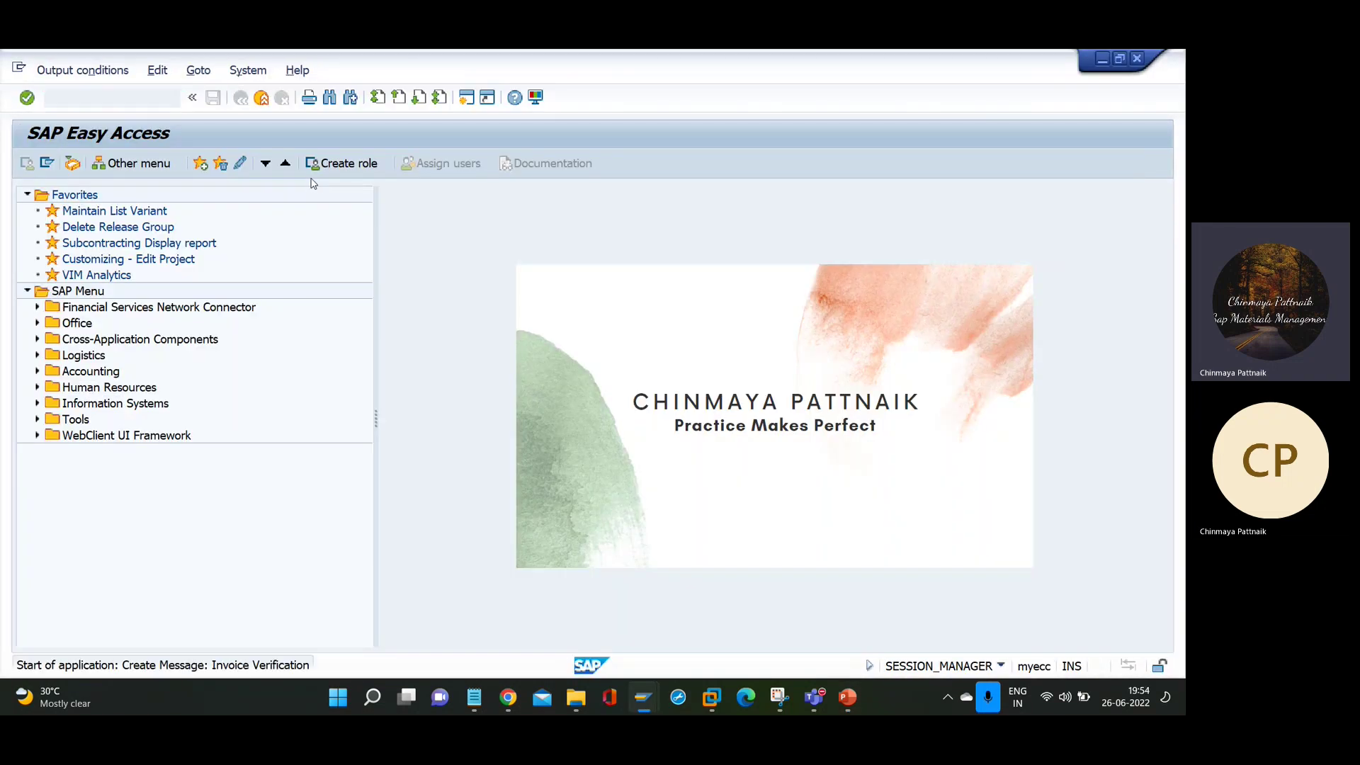
left_click(199, 238)
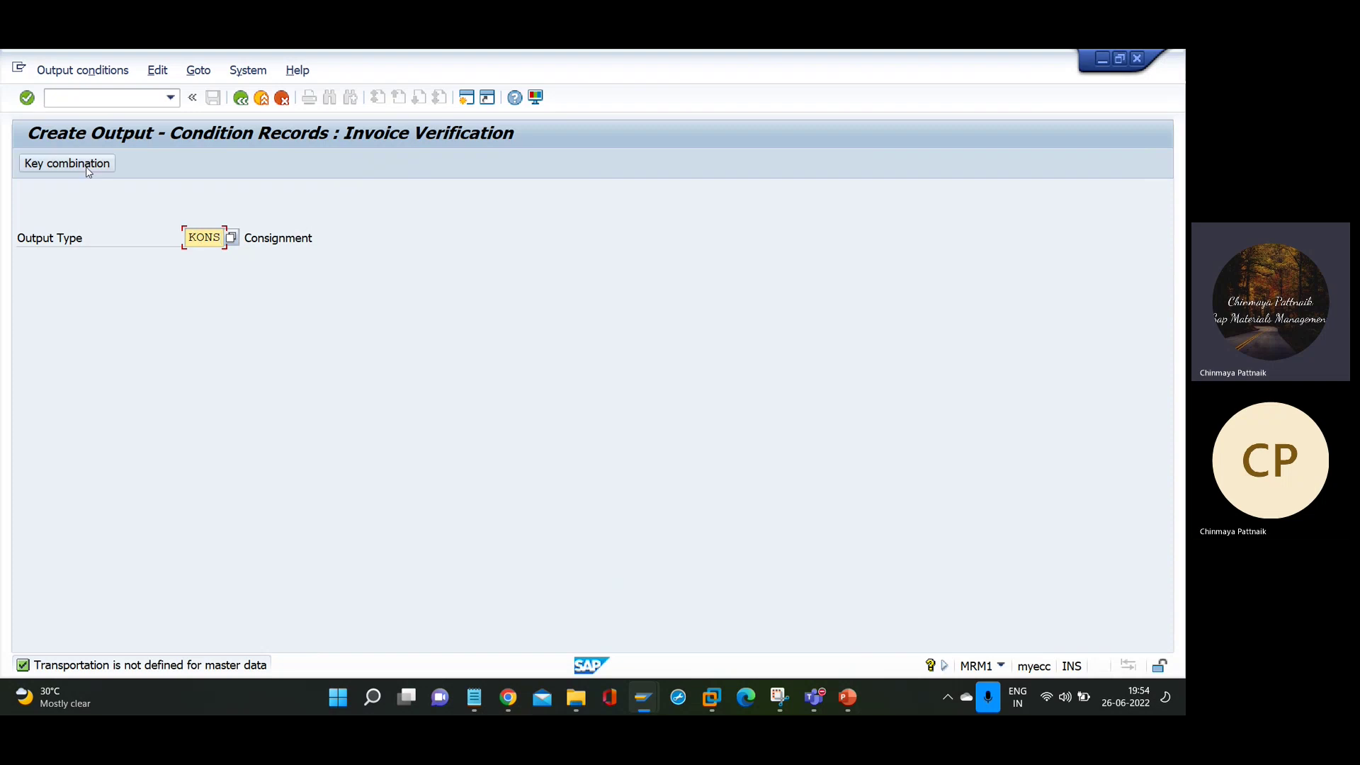
key("Return")
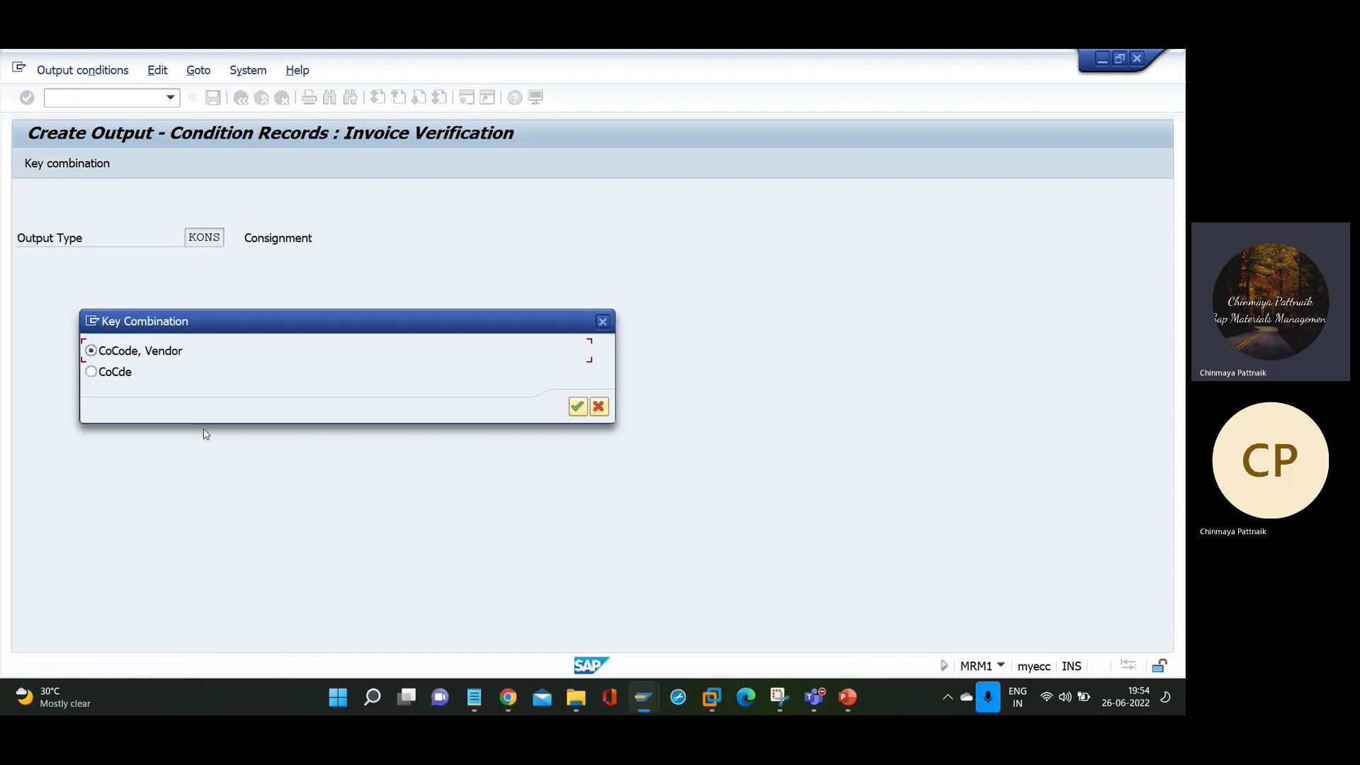
key("Down")
key("Up")
key("Down")
key("Up")
key("Down")
key("Up")
key("Down")
key("Return")
- After company code SAP proves taken, run /NMRM2 with the CoCde key to list its KONS record
type("SAP")
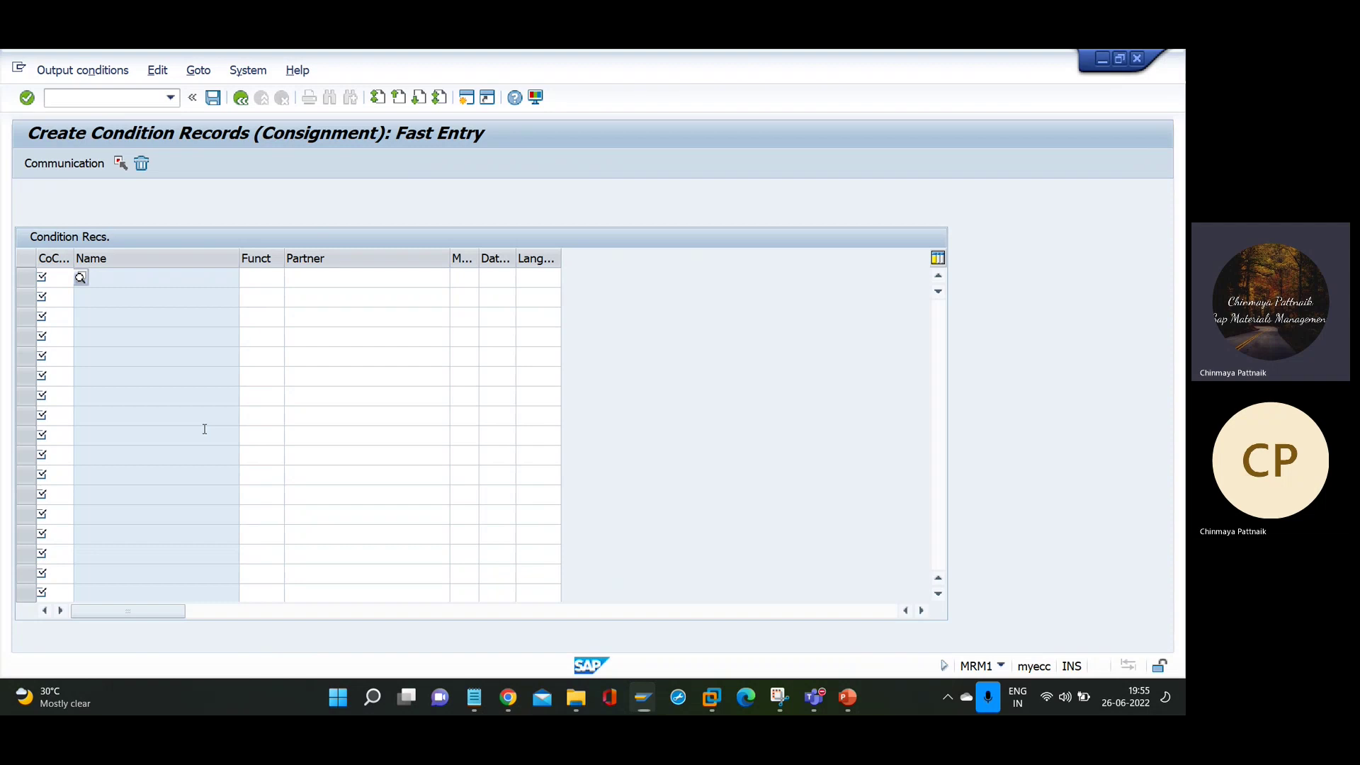
key("Return")
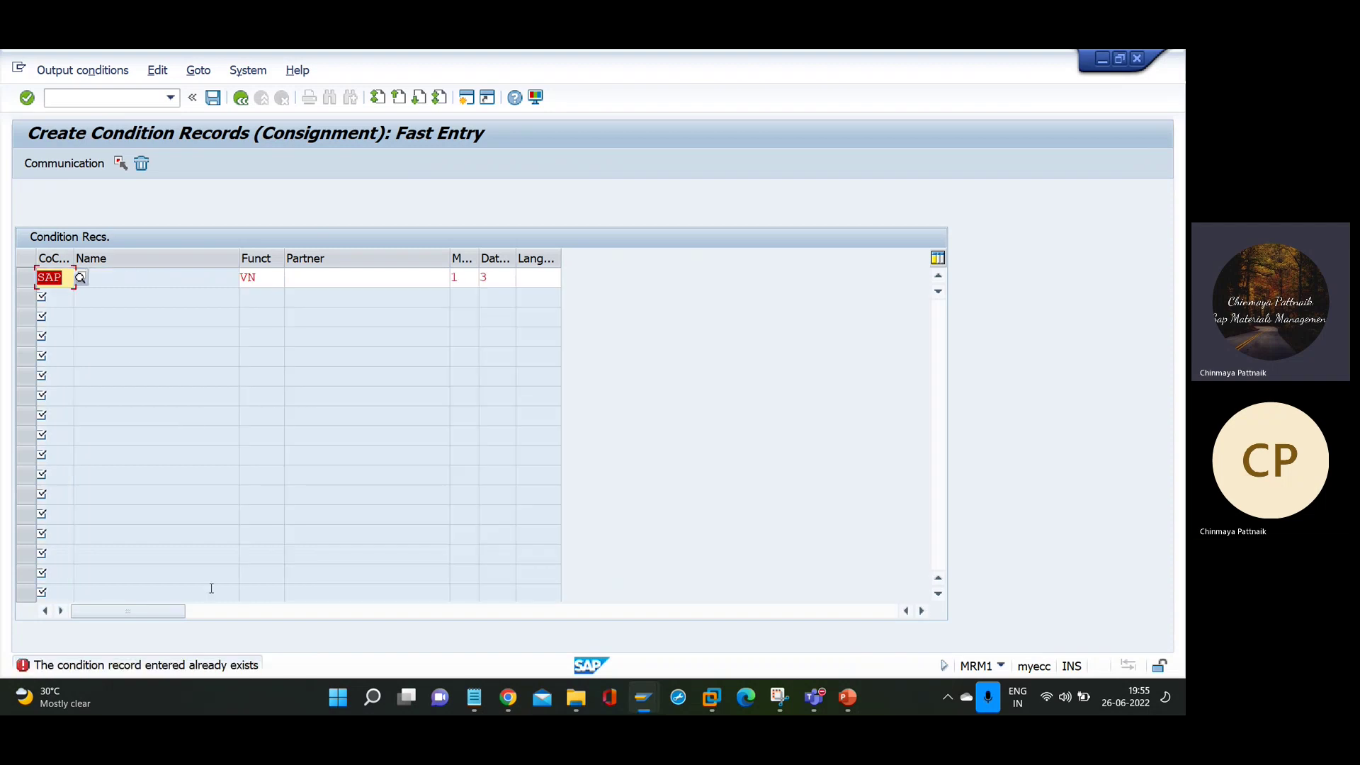
left_click(94, 95)
type("/NM")
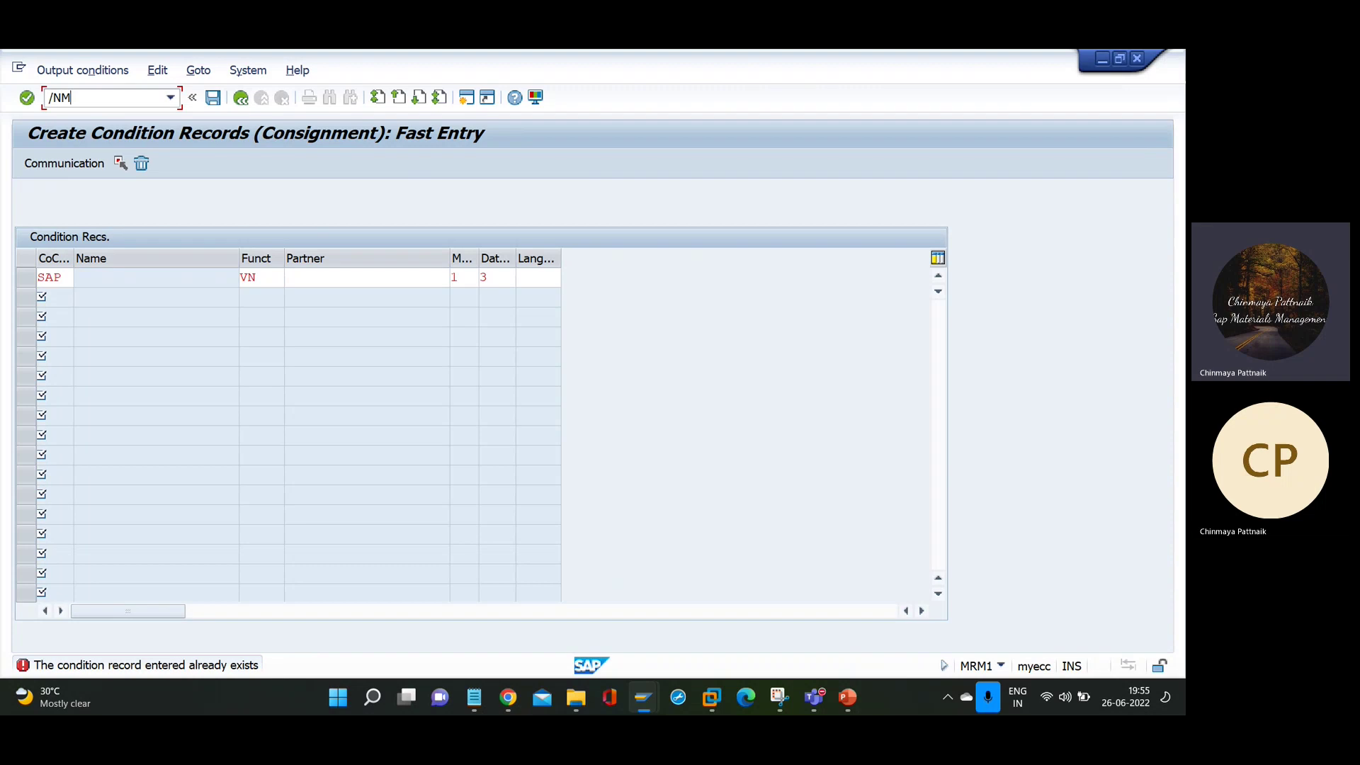
type("RM2")
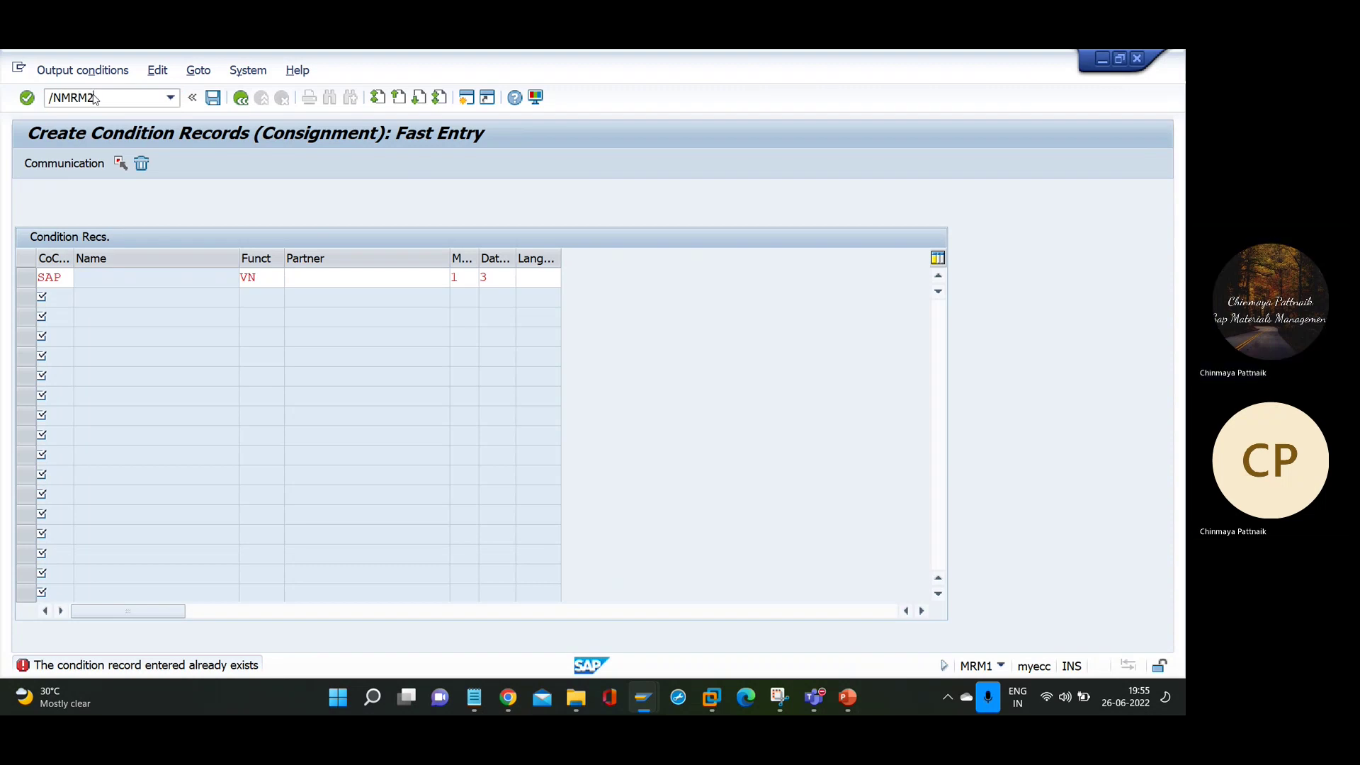
key("Return")
key("Return")
left_click(90, 371)
key("Return")
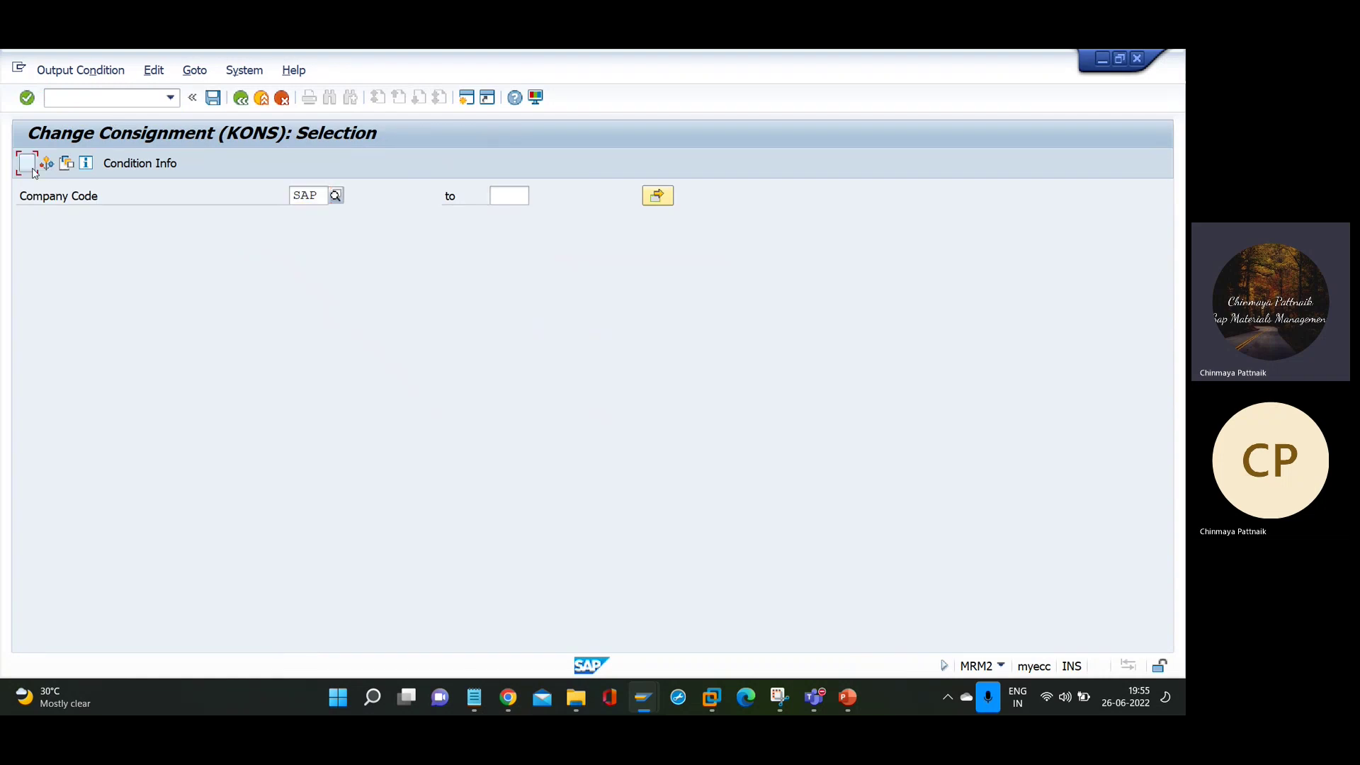
left_click(31, 169)
- Check partner function VN, timing 3 and language EN, then view the record's communication settings
key("Tab")
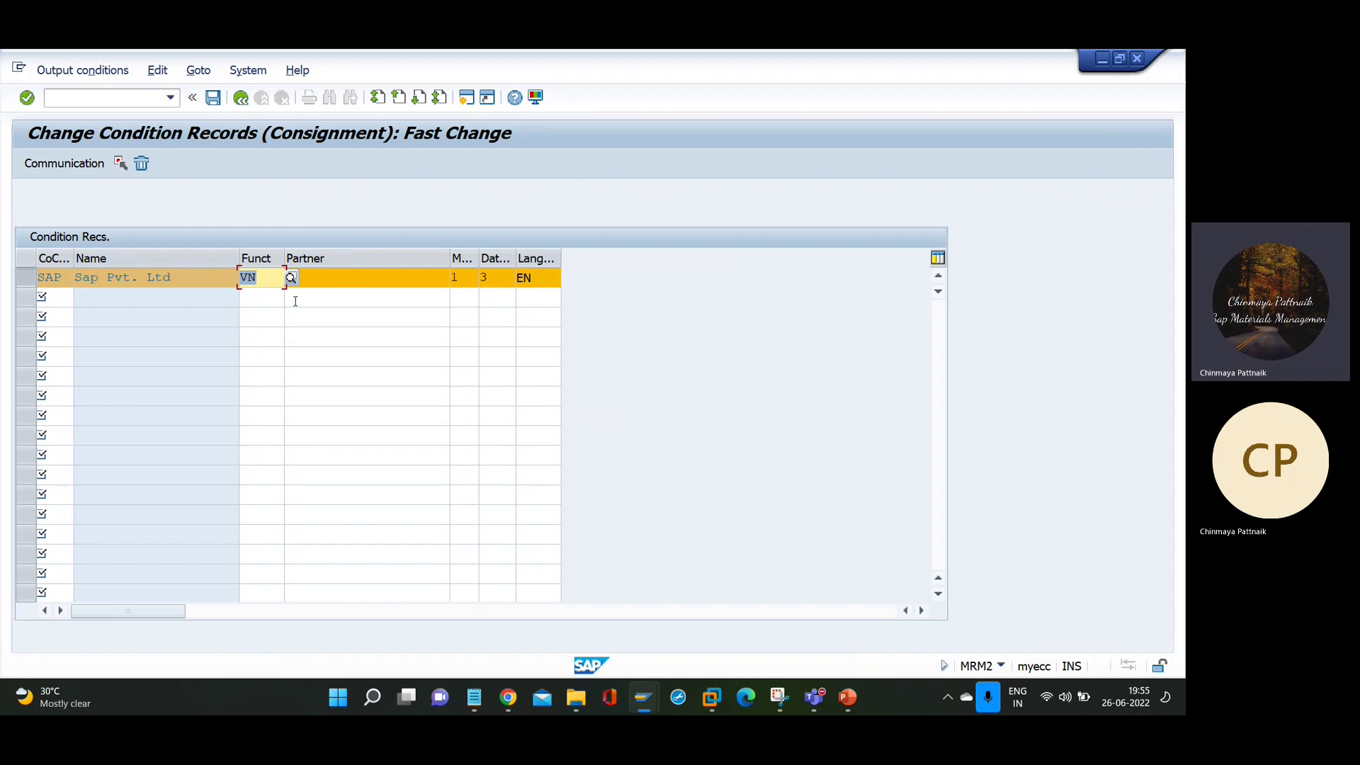
key("Tab")
key("Tab")
key("Tab")
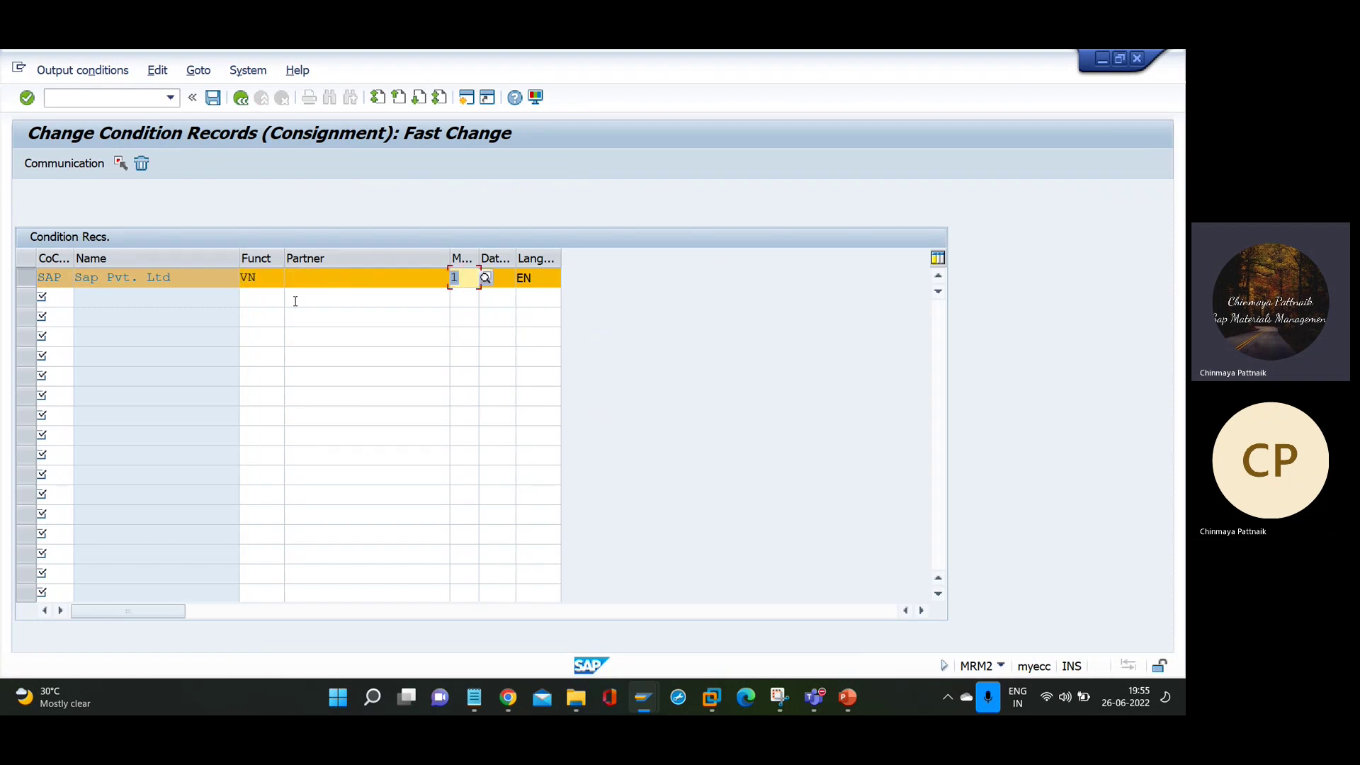
key("Tab")
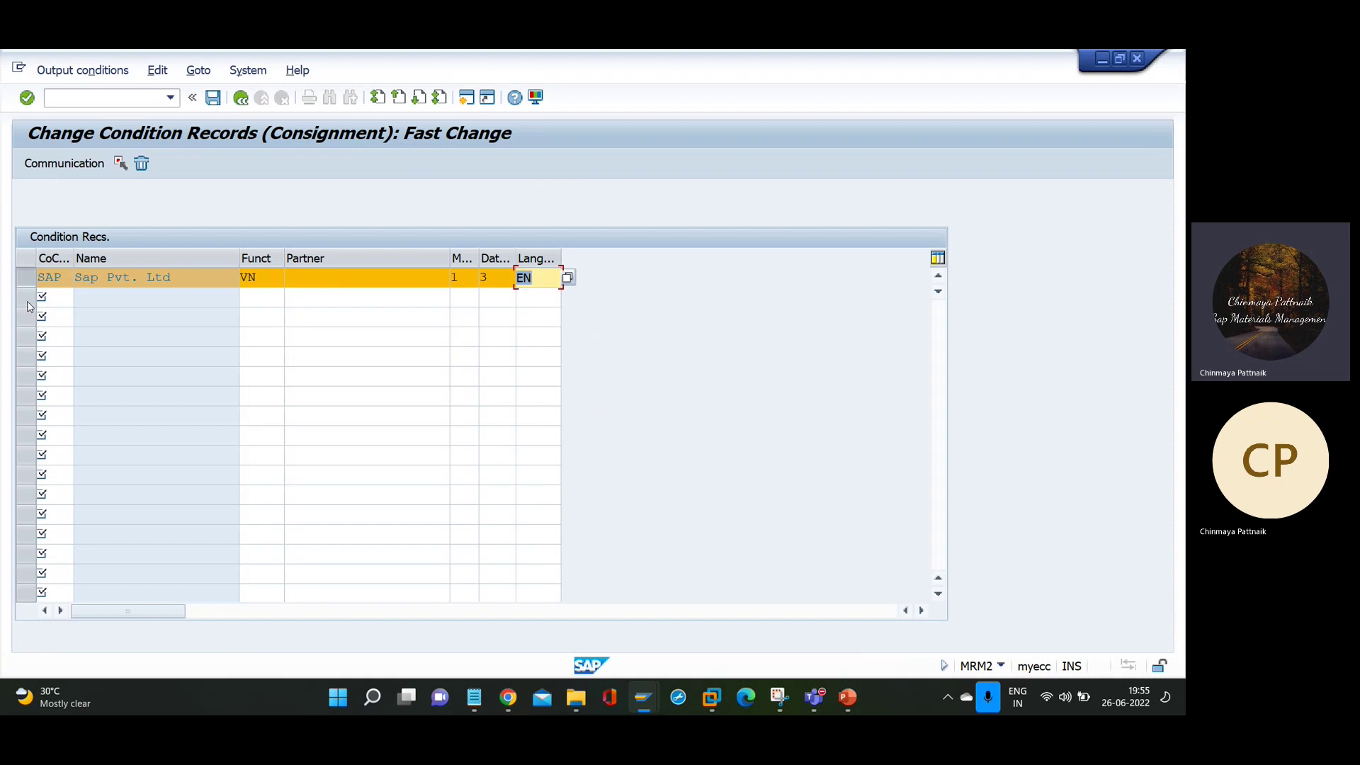
left_click(64, 163)
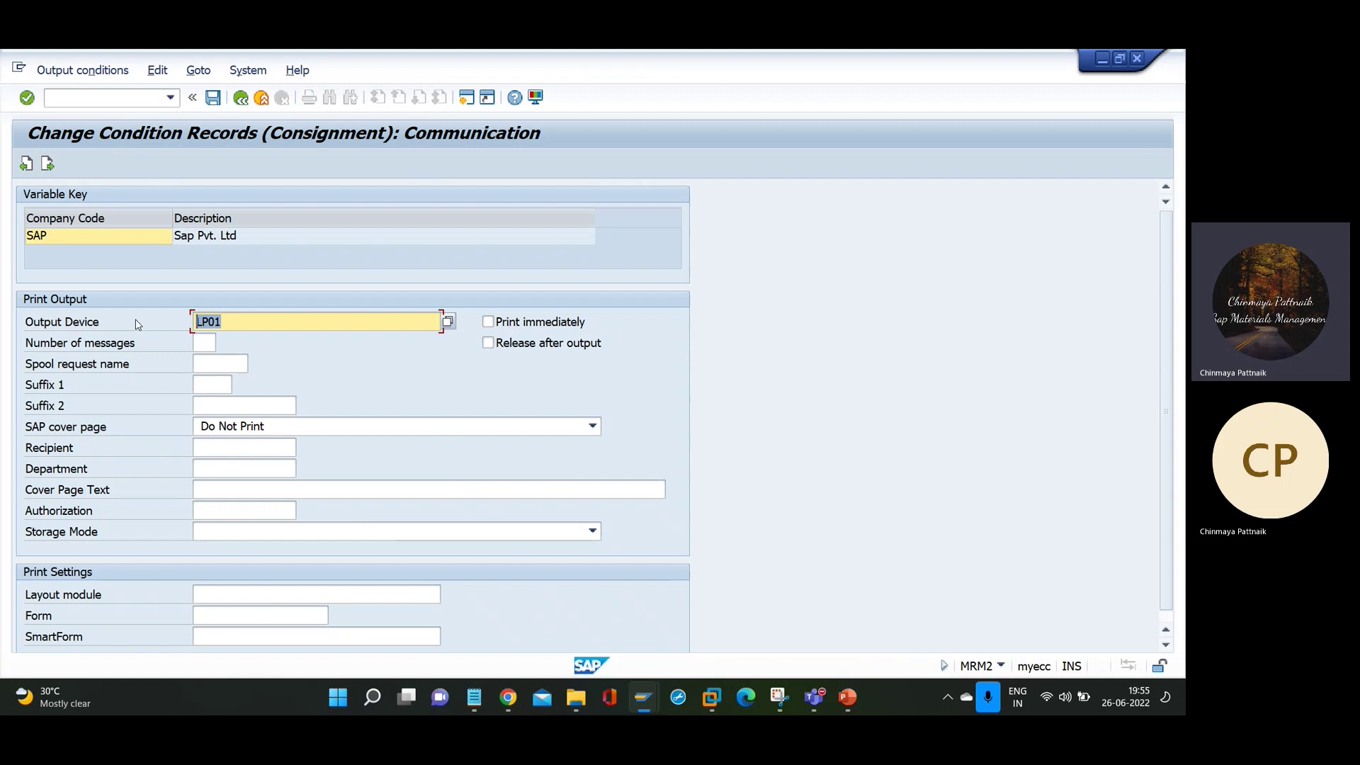
- Go back from the communication details to the Change Consignment selection for company code SAP
left_click(241, 97)
- Run /NMRM3 with the CoCde key to display the KONS record for company code SAP
left_click(241, 98)
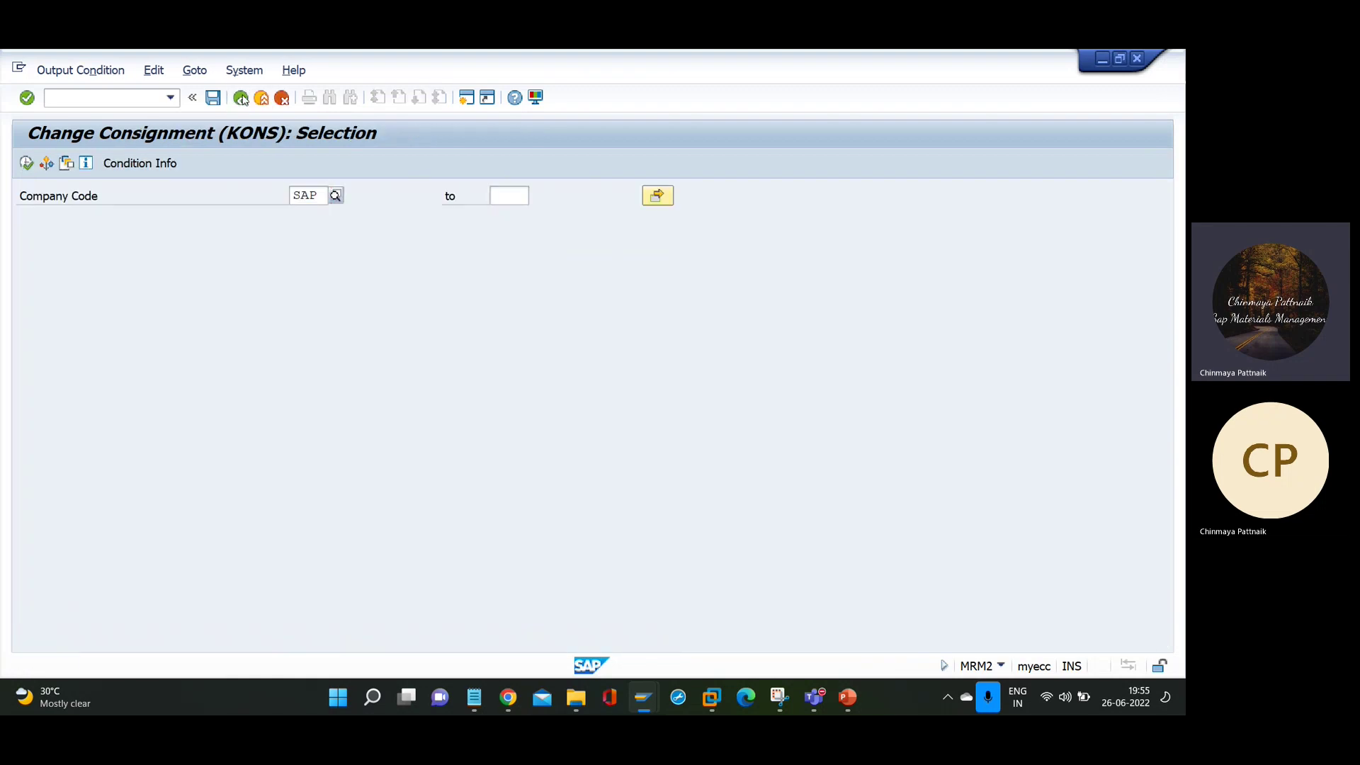
left_click(241, 98)
left_click(146, 93)
type("/")
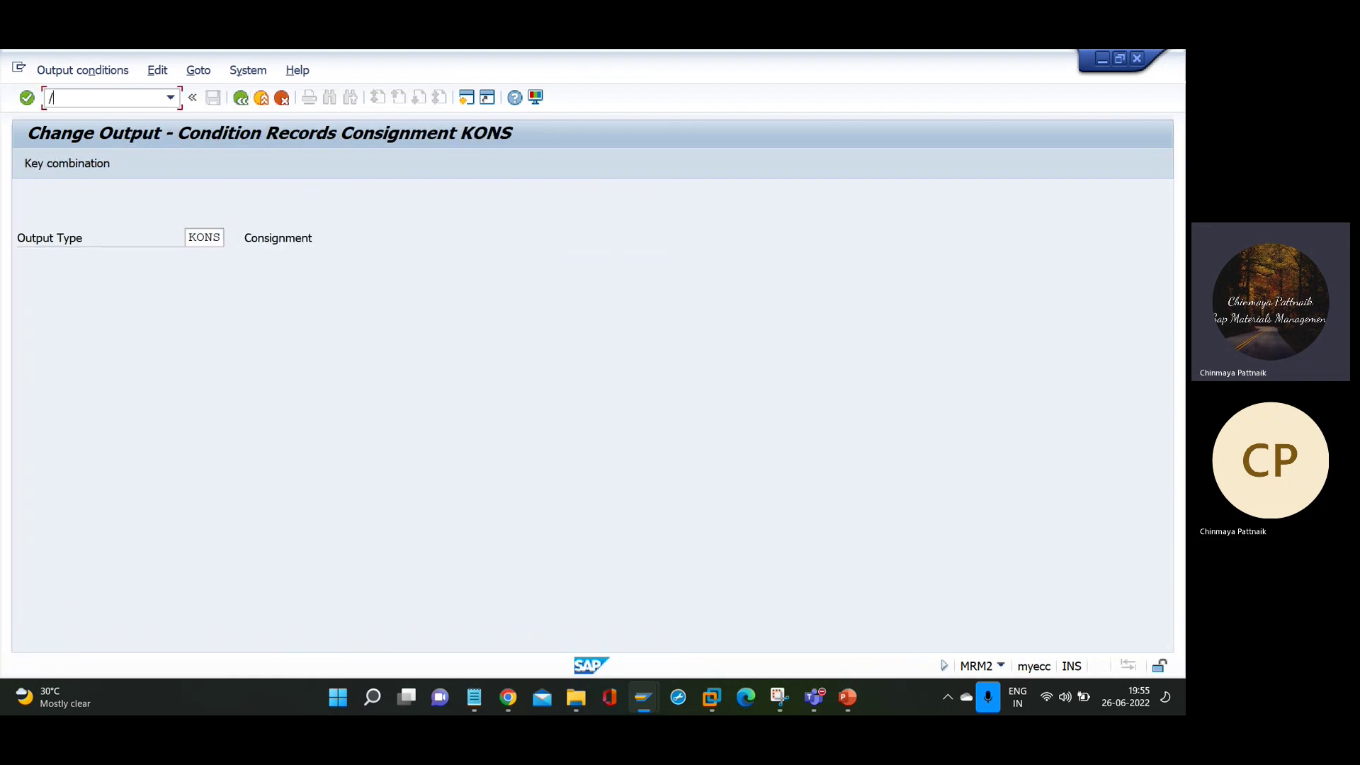
type("NMRM3")
key("Return")
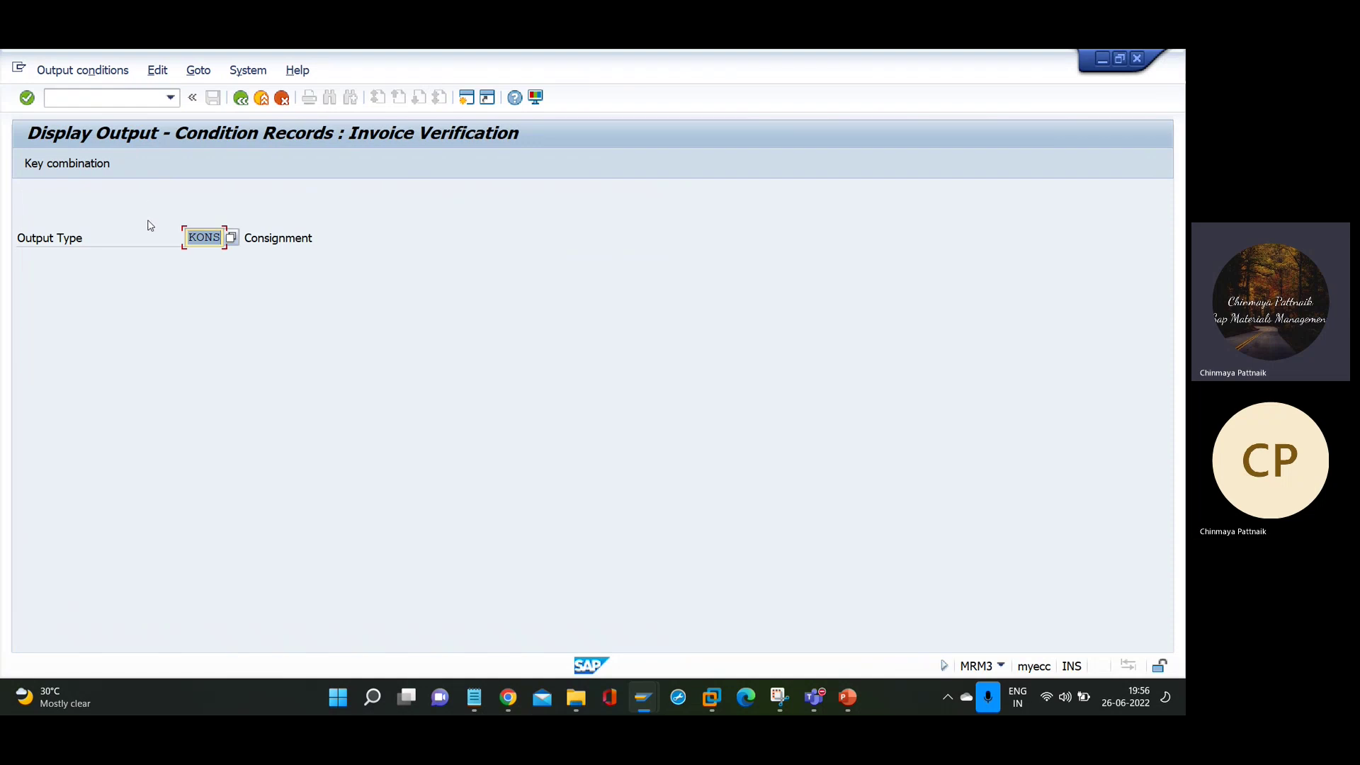
key("Return")
key("Down")
key("Return")
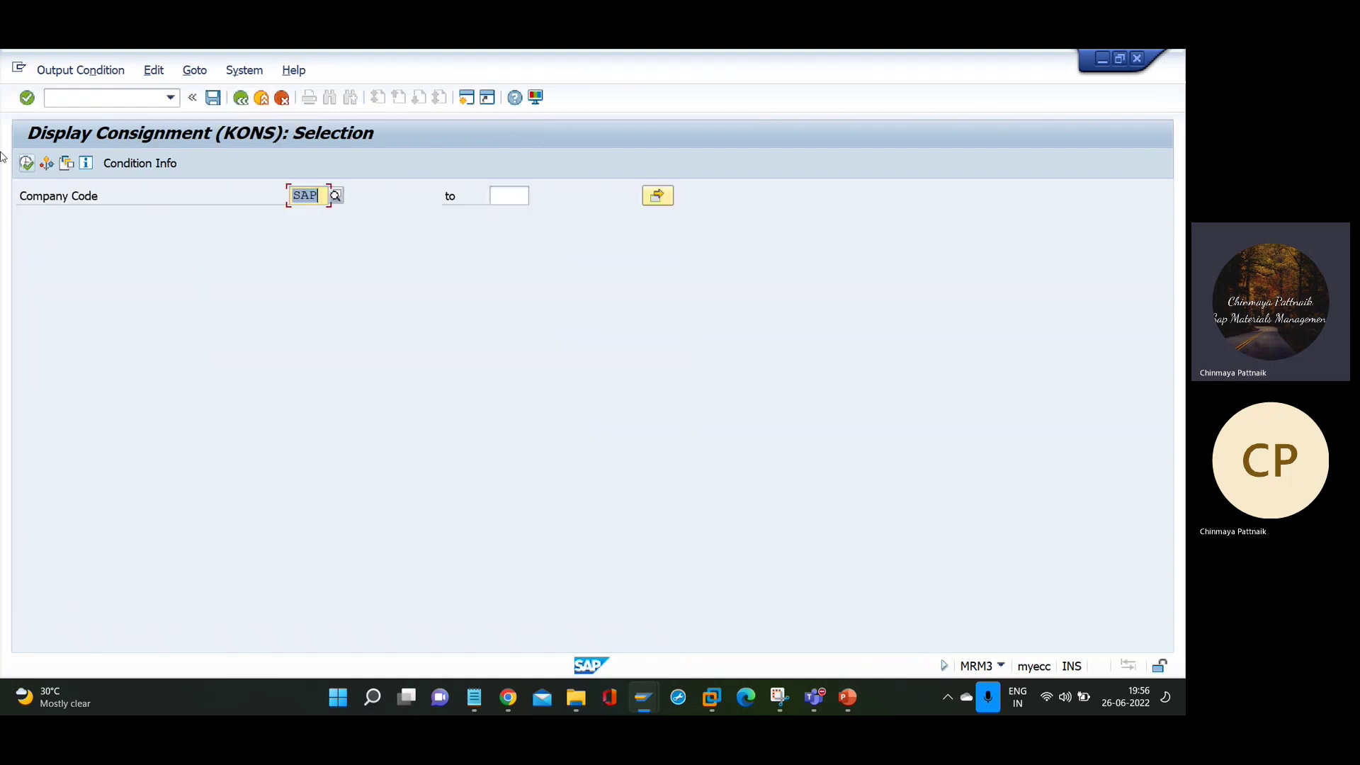
left_click(26, 169)
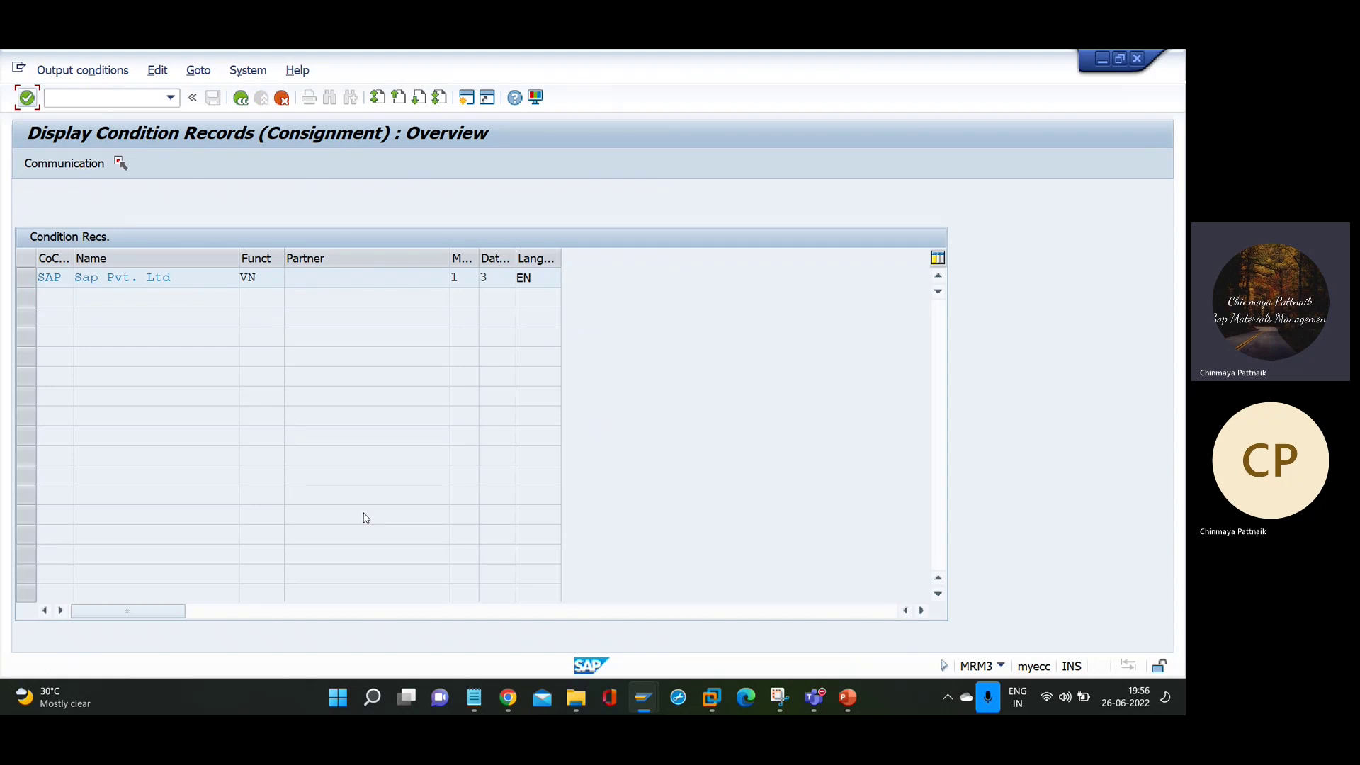
left_click(847, 699)
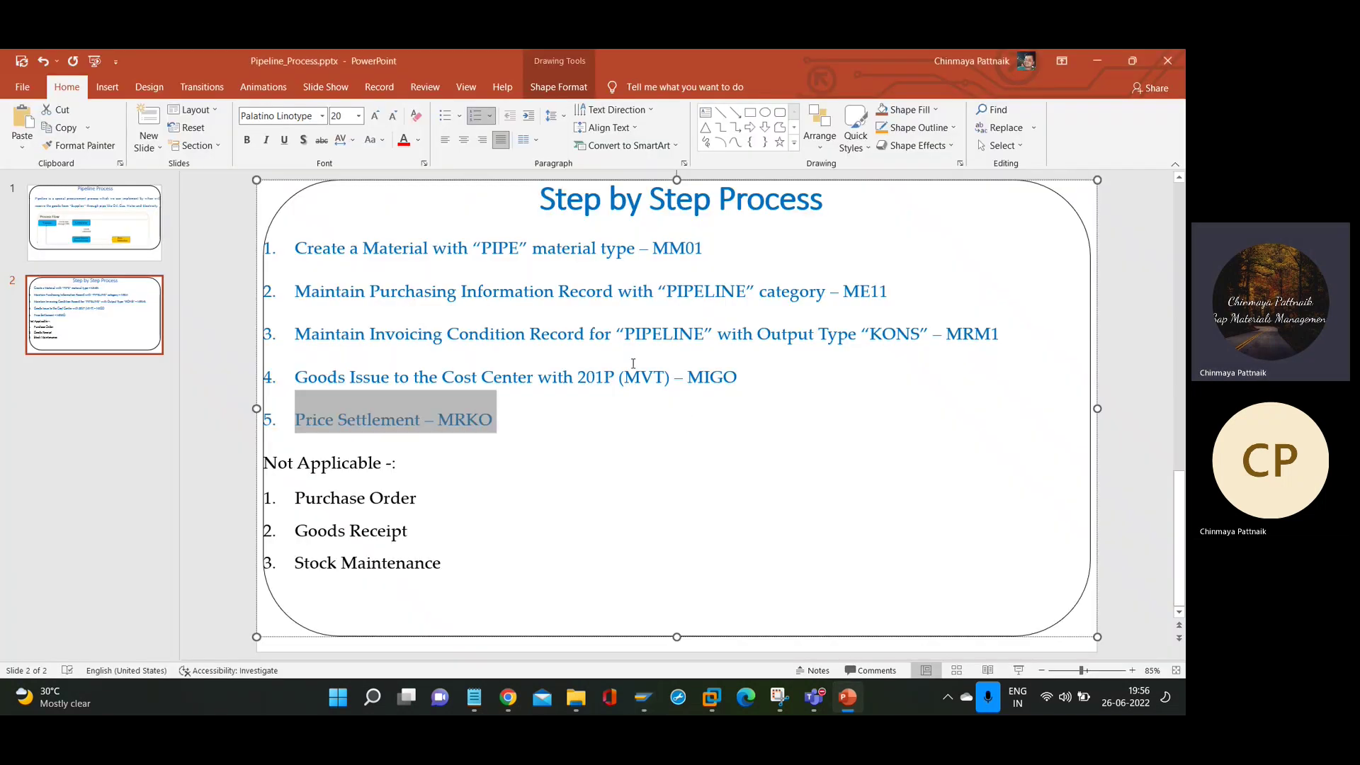
- Highlight the condition record and goods issue to cost center steps, then return to SAP
left_click_drag(299, 343, 893, 322)
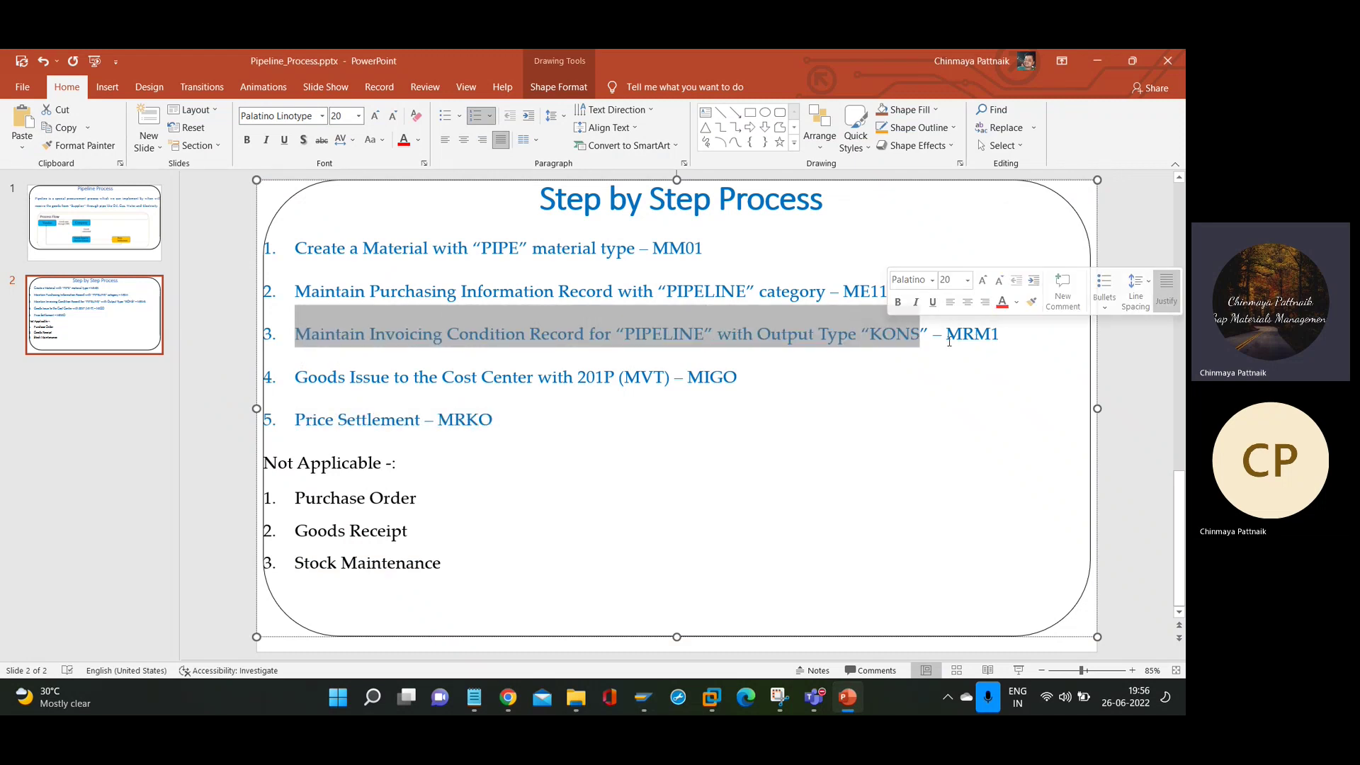
left_click_drag(296, 377, 660, 380)
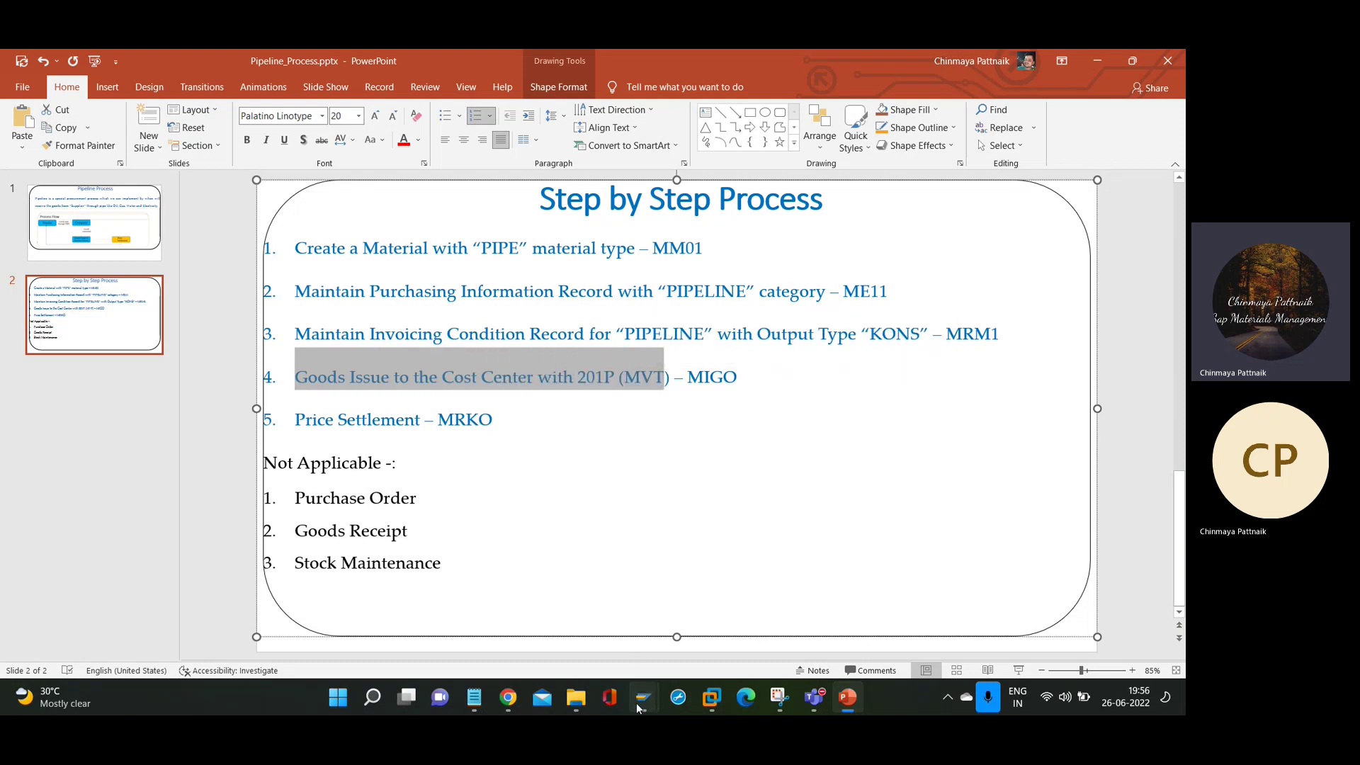
mouse_move(642, 697)
left_click(752, 589)
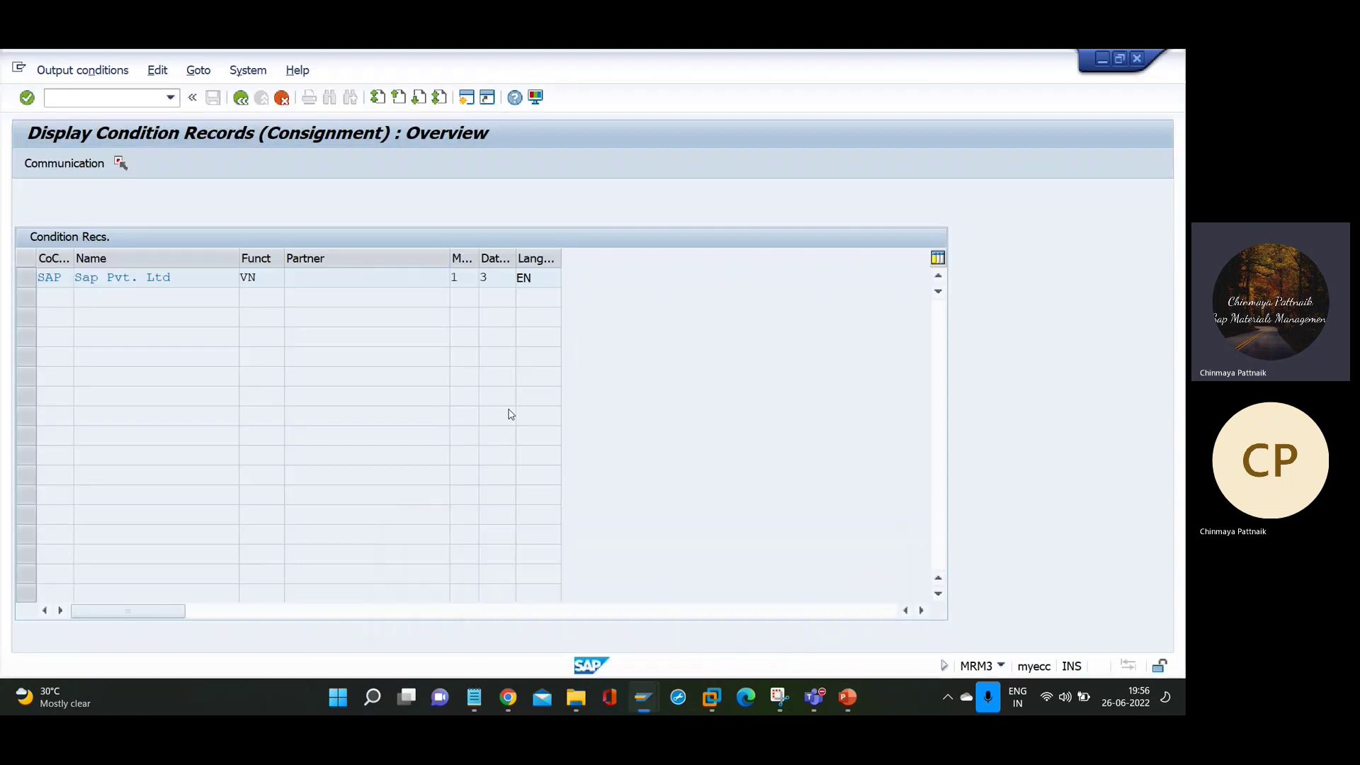
- Open MIGO as a goods issue with movement type 201 and special stock P
key("F3")
type("MIGO")
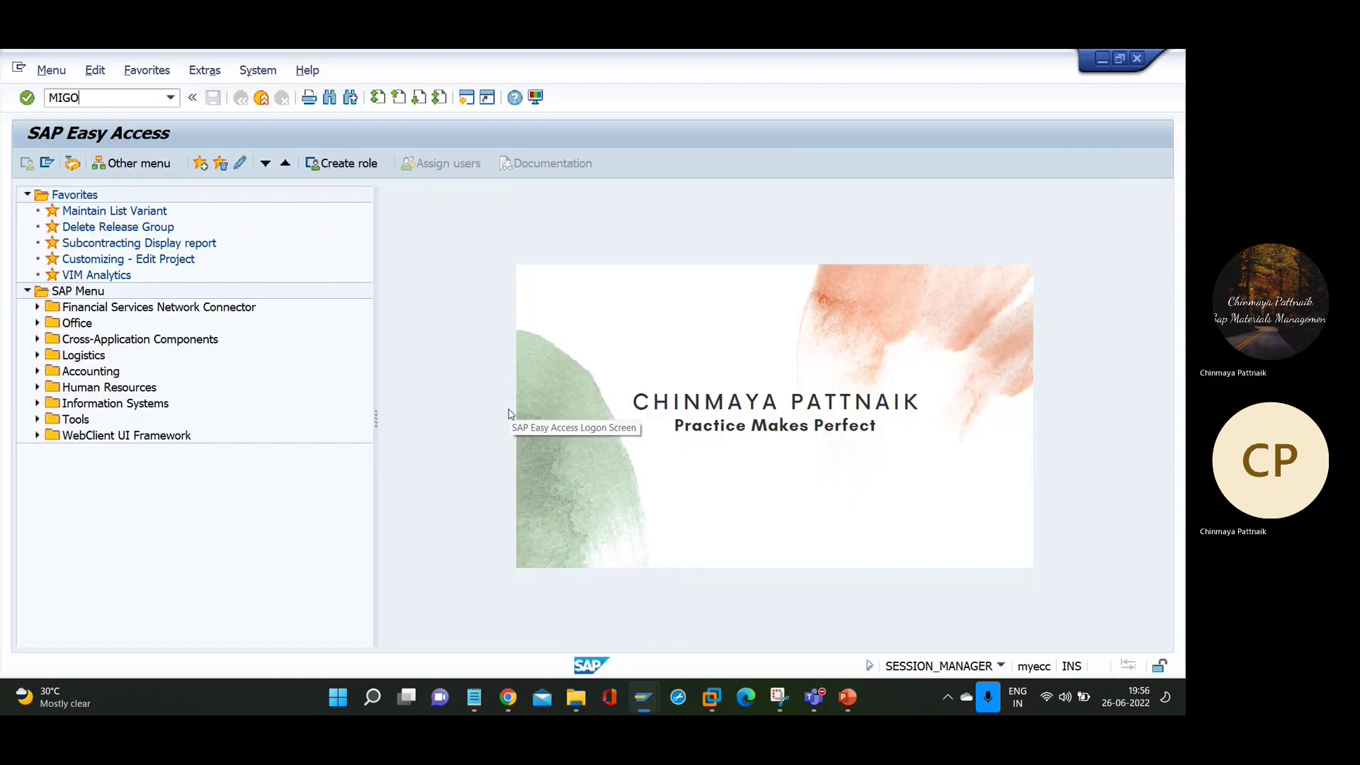
key("Return")
key("Tab")
key("Tab")
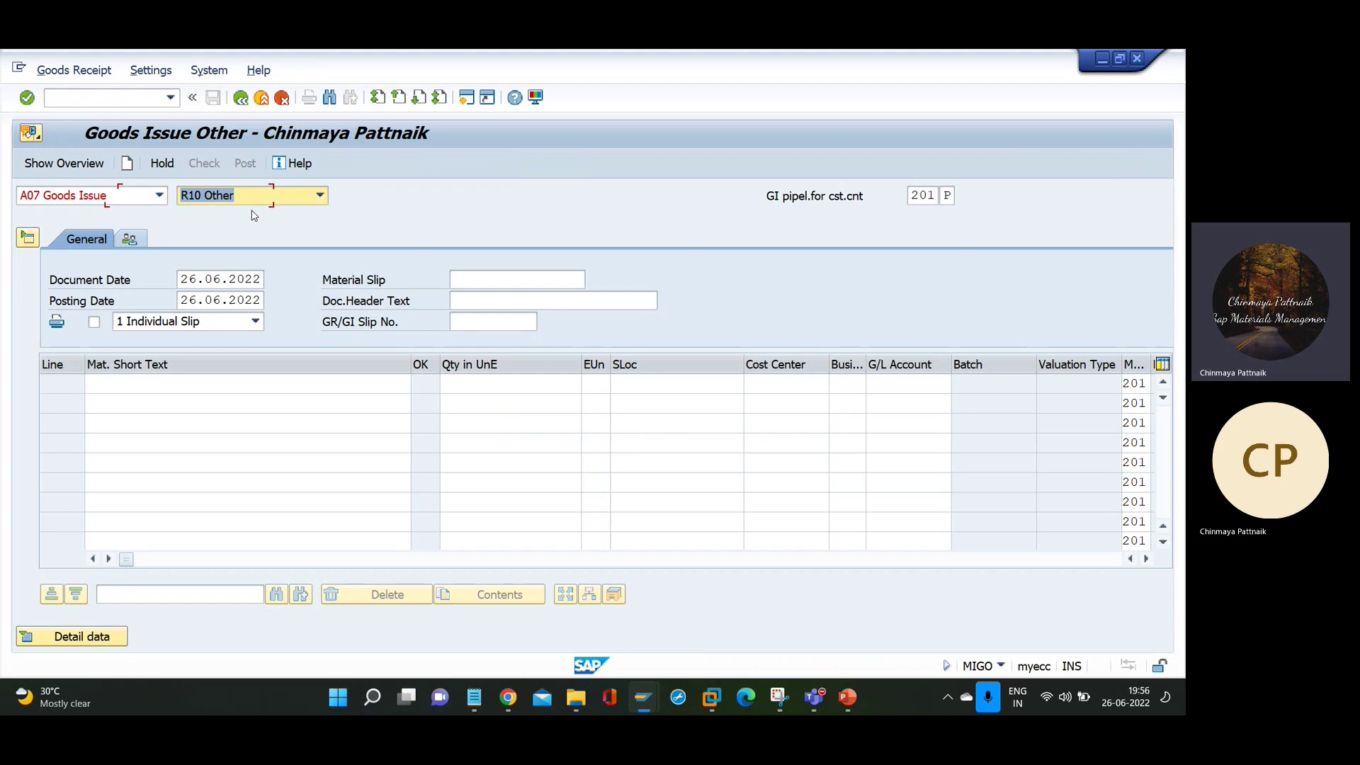
key("Tab")
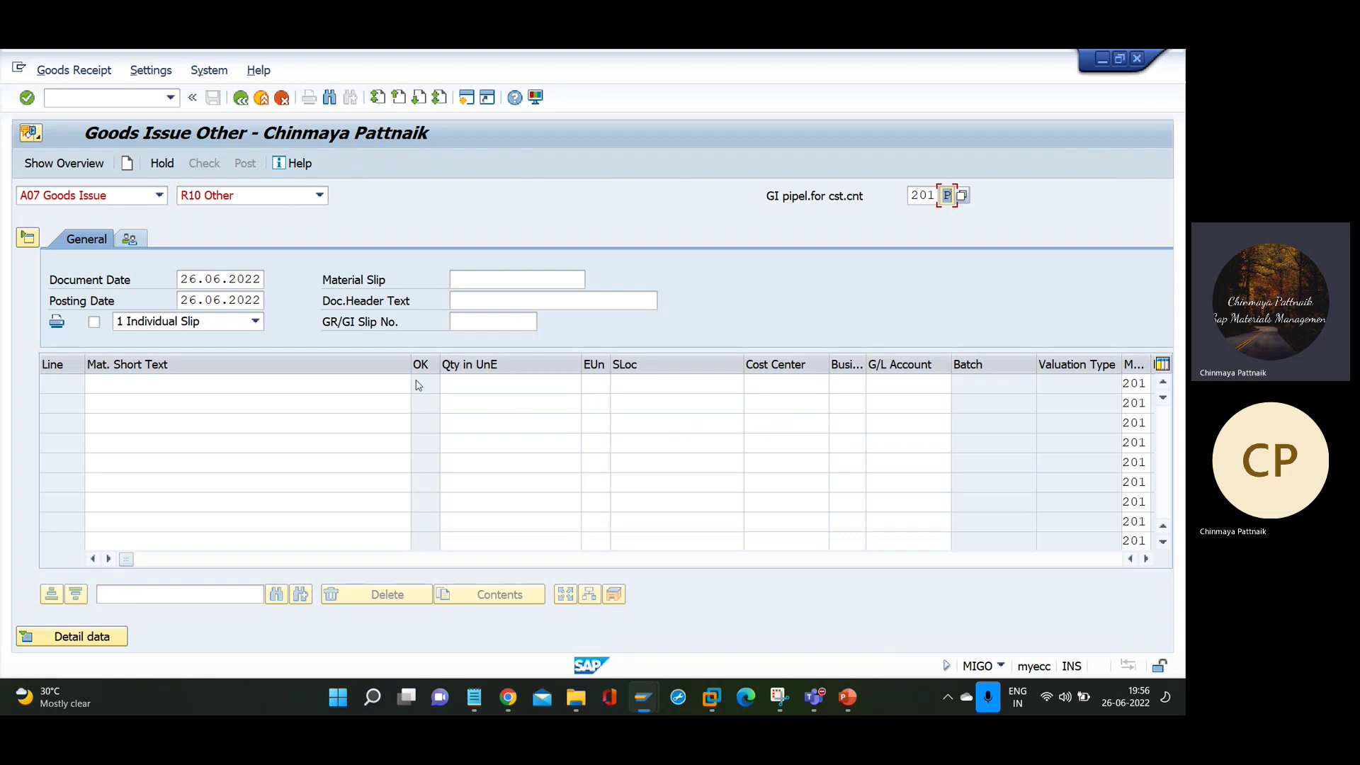
- Copy material 50066817 from the info record into the first item
left_click(376, 380)
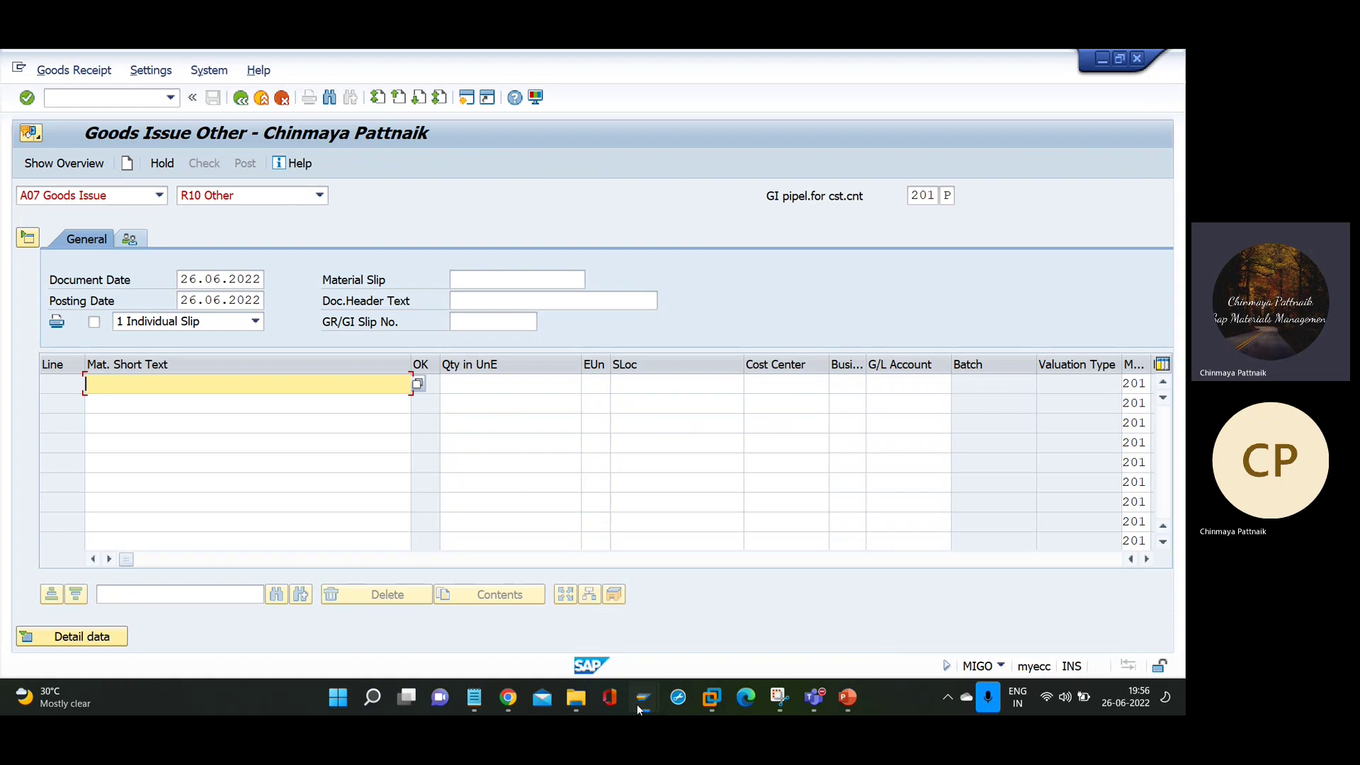
mouse_move(636, 705)
left_click(553, 583)
key("ctrl+c")
key("alt+Tab")
key("ctrl+v")
- Enter quantity 40 L, cost center IT and plant SAP1 for the item, then validate it
key("Tab")
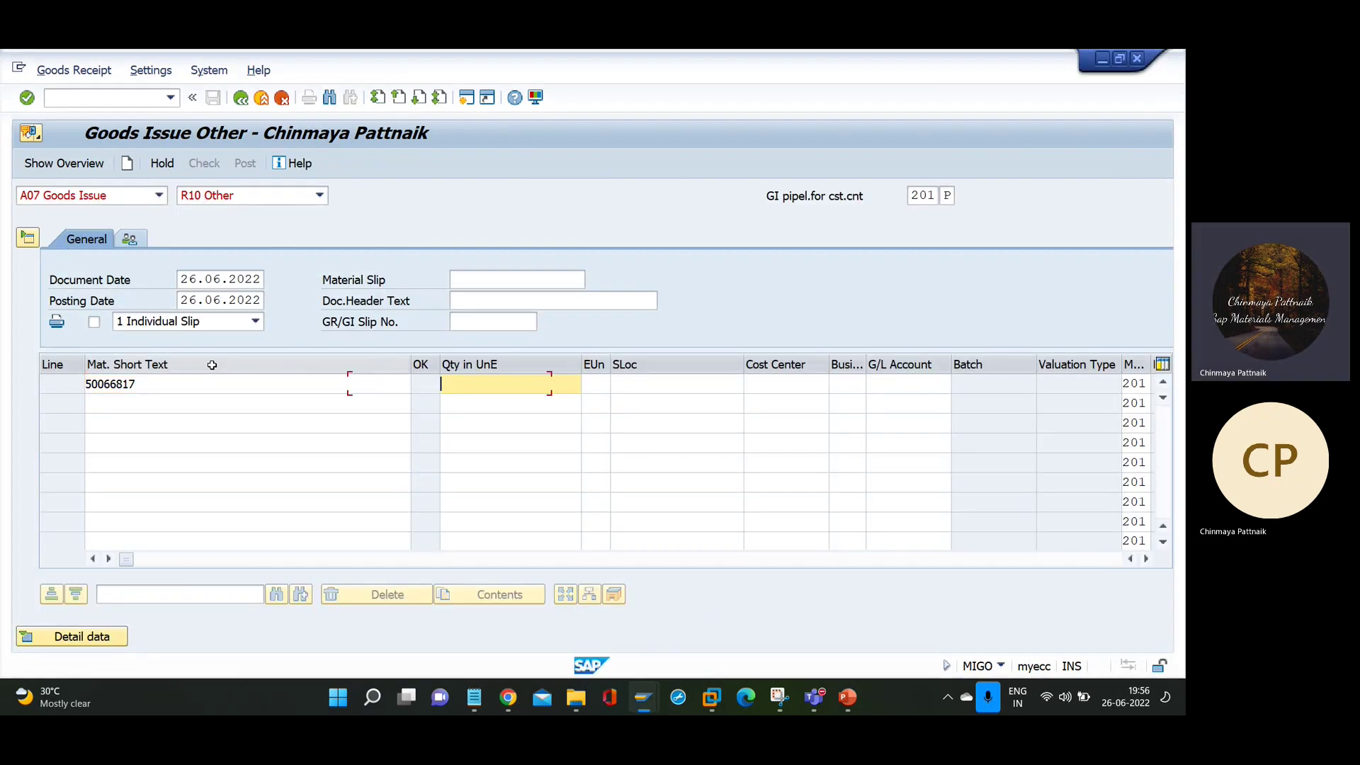
type("40")
key("Tab")
key("Tab")
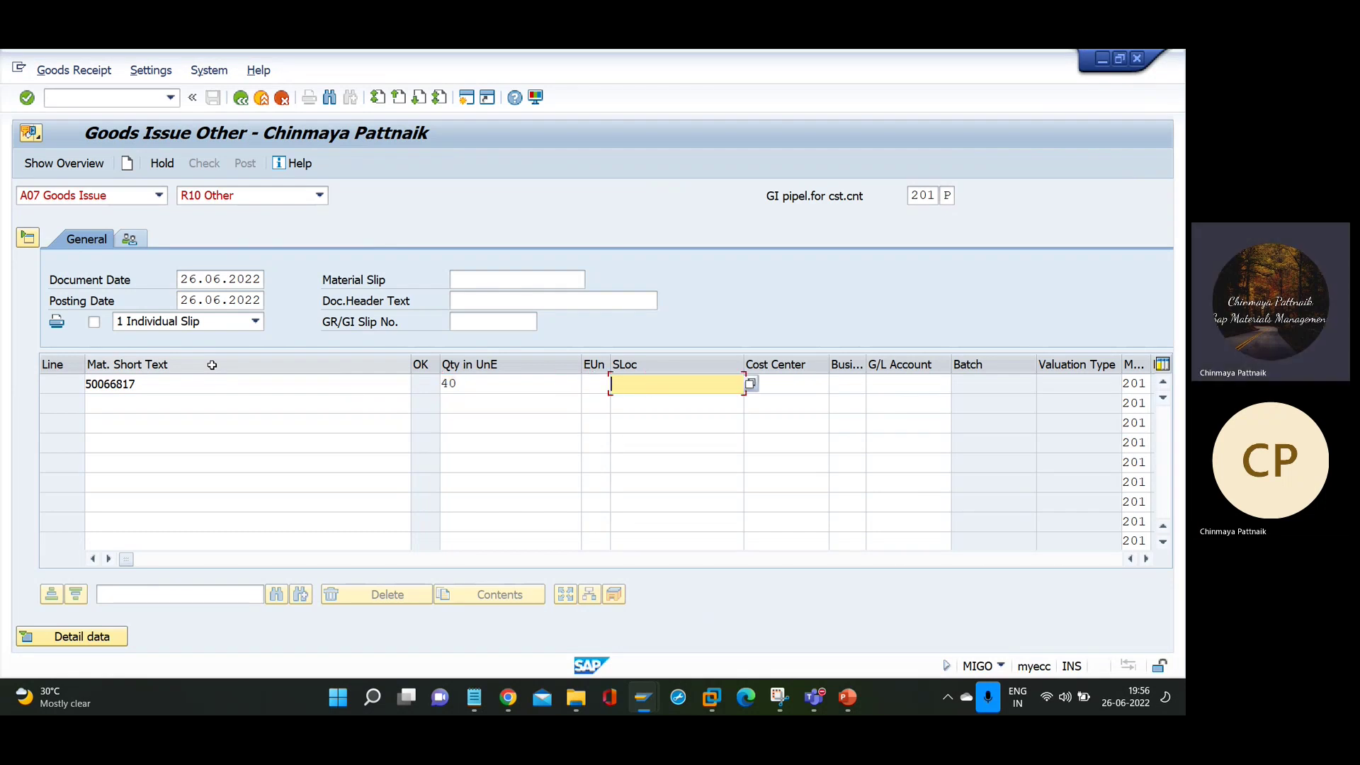
key("Tab")
type("IT")
key("Tab")
key("Tab")
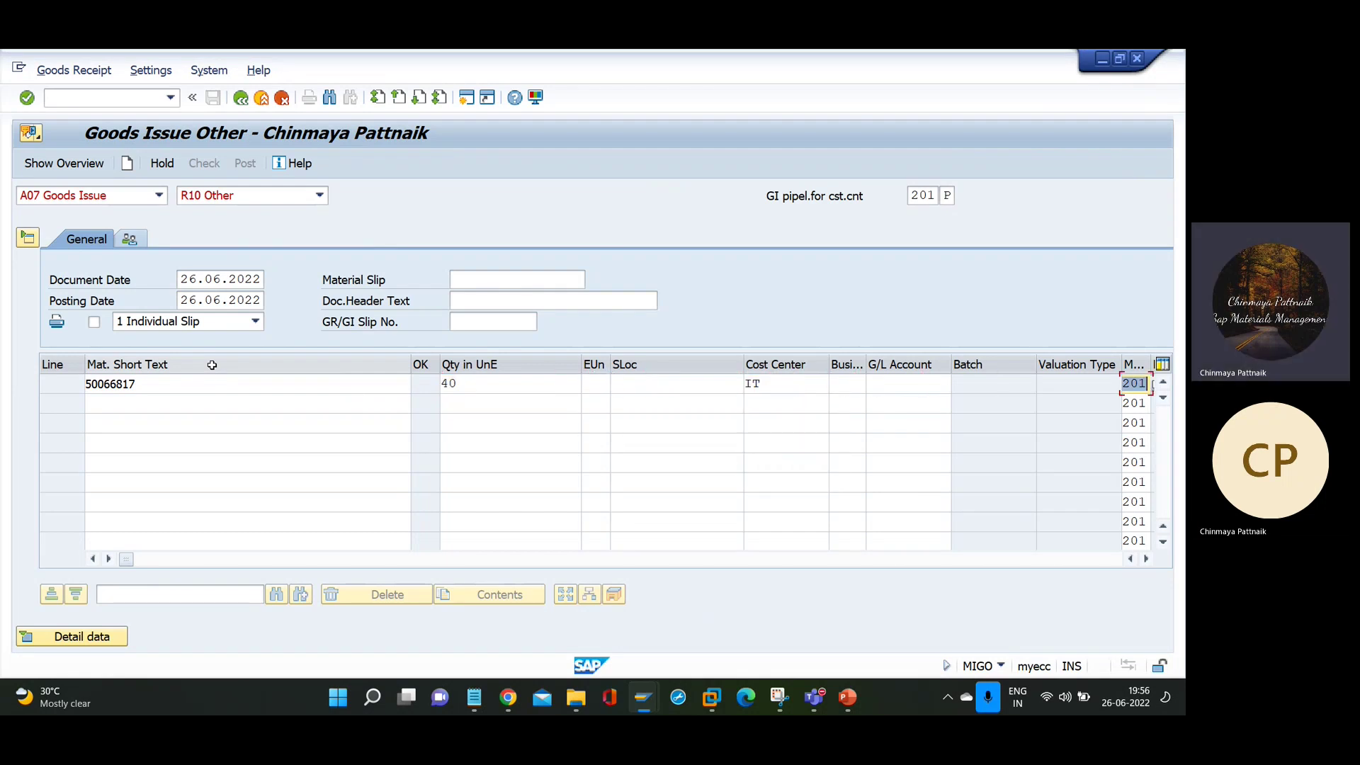
key("Tab")
key("Tab")
type("SAP1")
key("Return")
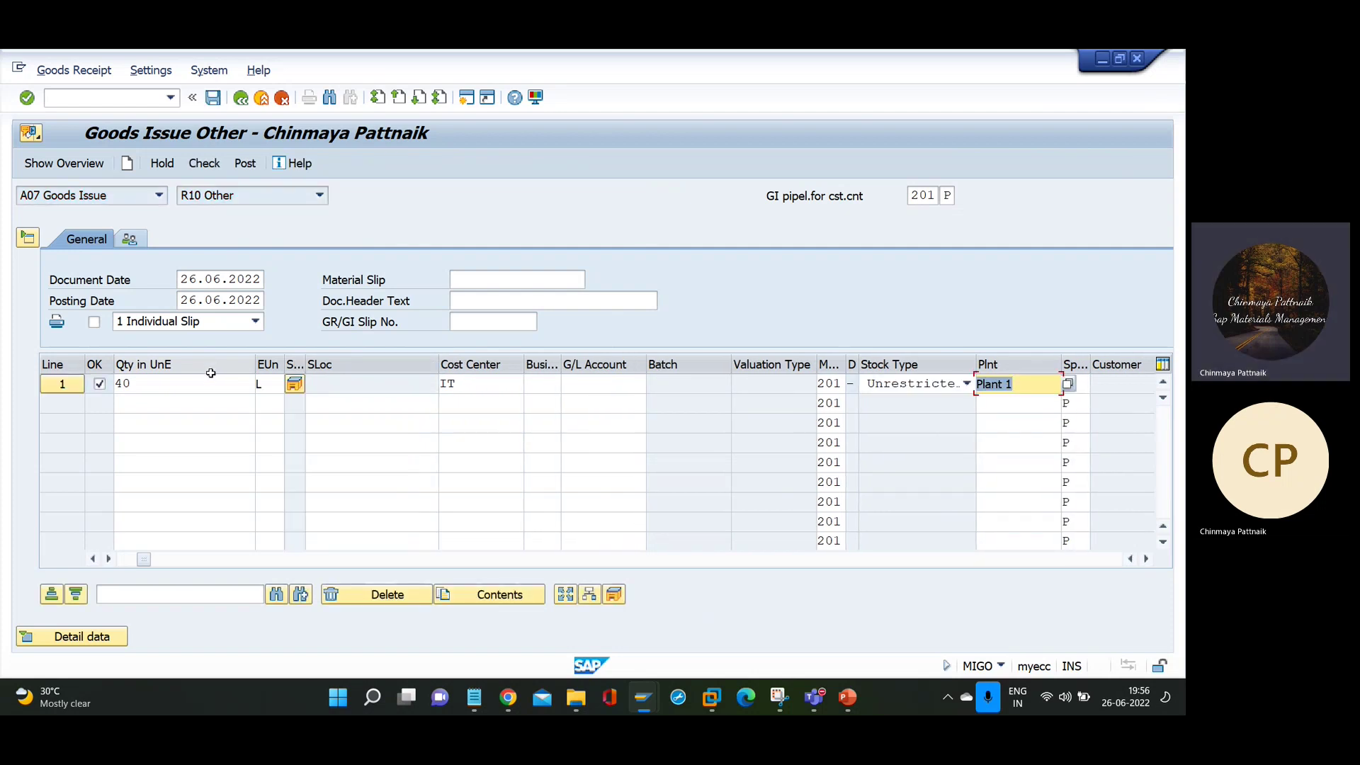
left_click(210, 384)
key("Tab")
key("Tab")
key("Tab")
key("Tab")
key("Tab")
key("Tab")
key("Tab")
key("Tab")
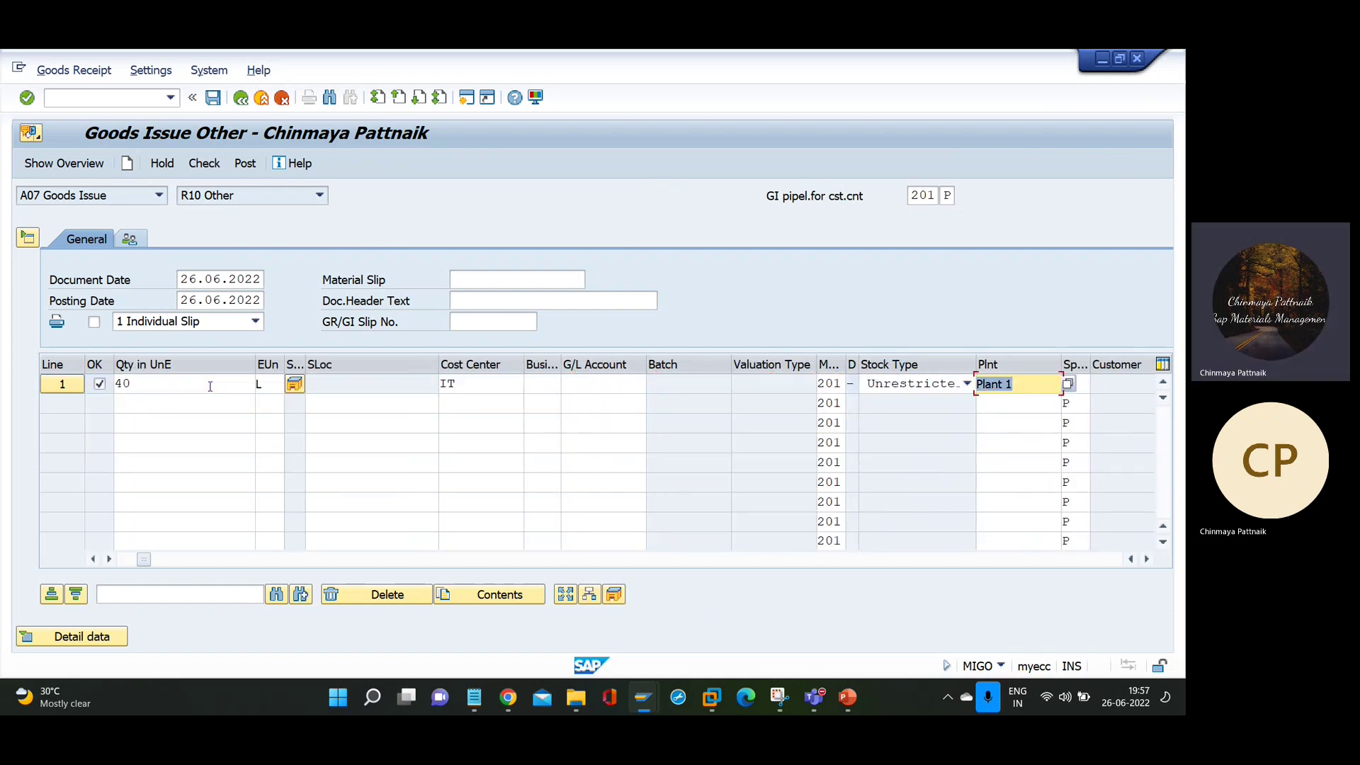
key("Tab")
key("Tab")
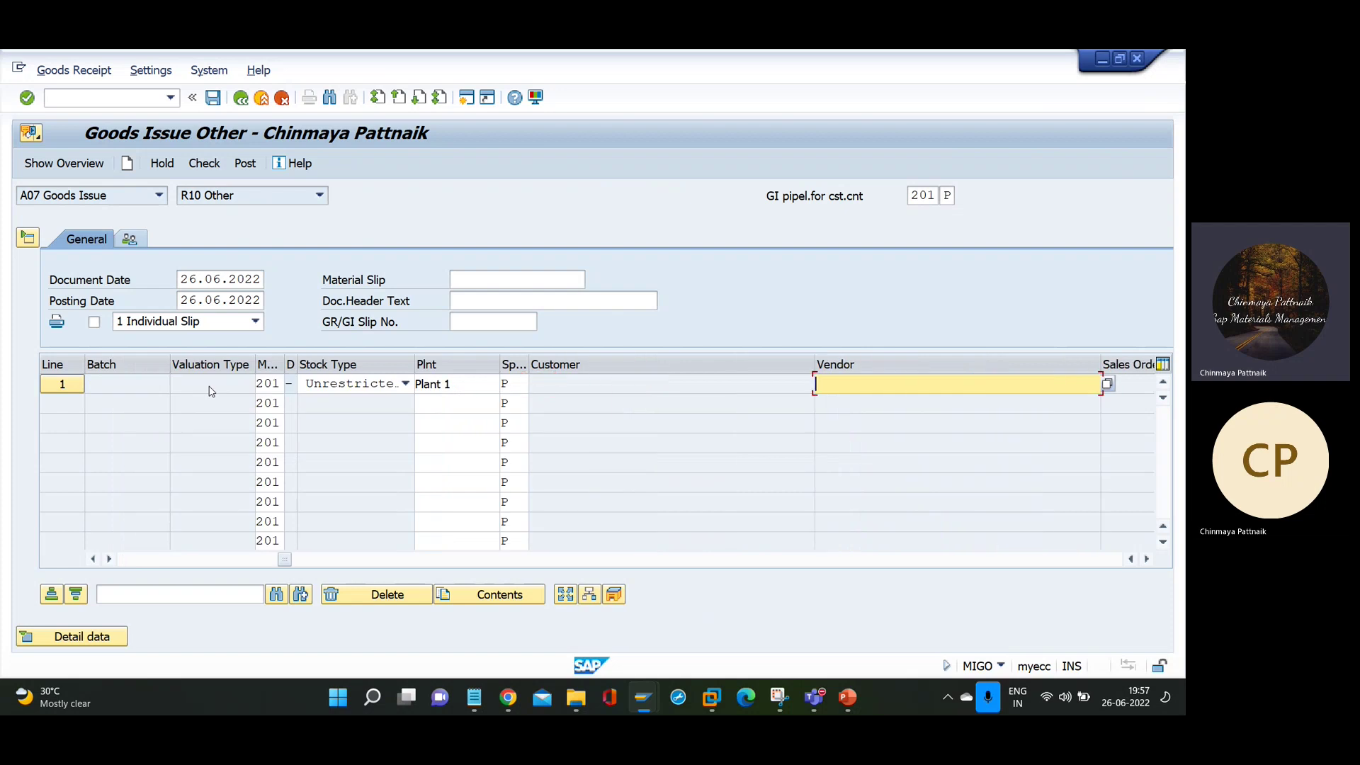
- Paste vendor 100737 (Supplier_020) from the info record into line 1 and mark the Petrol item OK
mouse_move(627, 679)
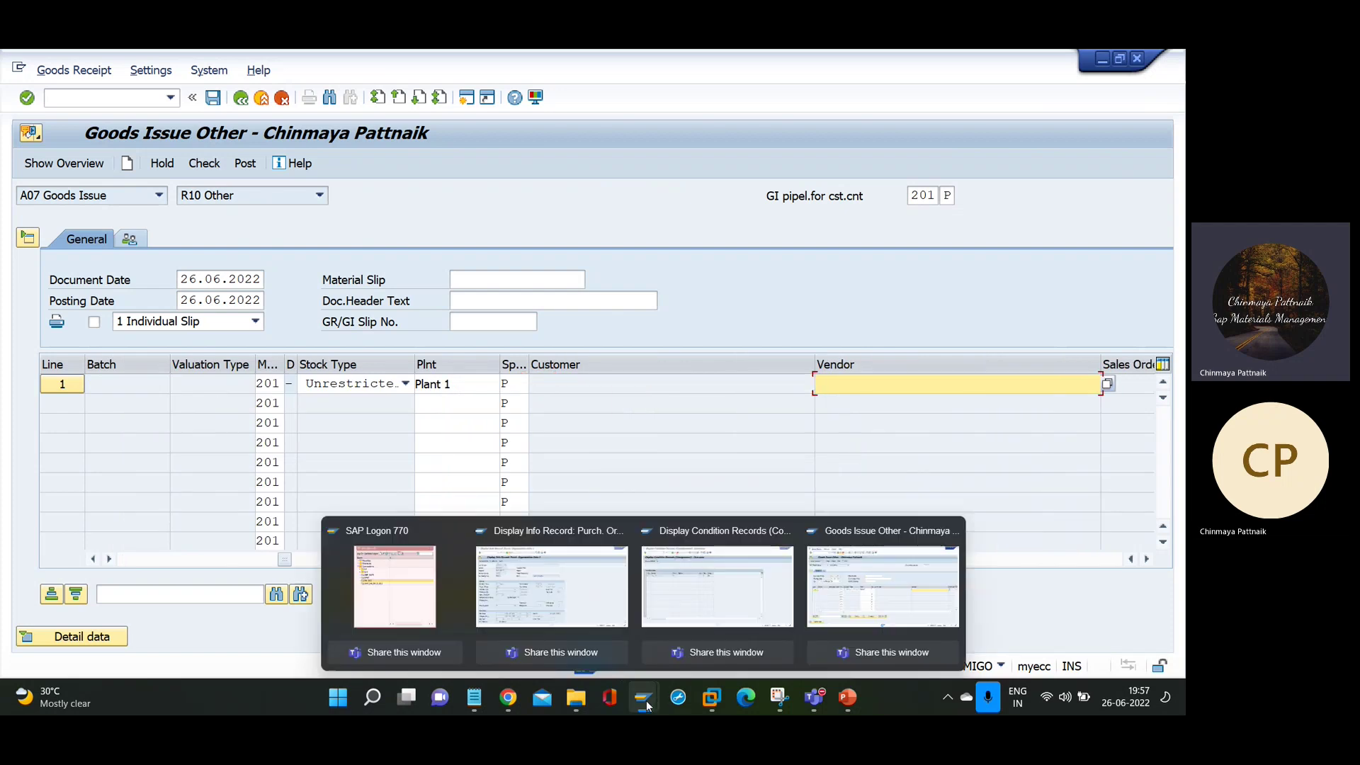
left_click(551, 586)
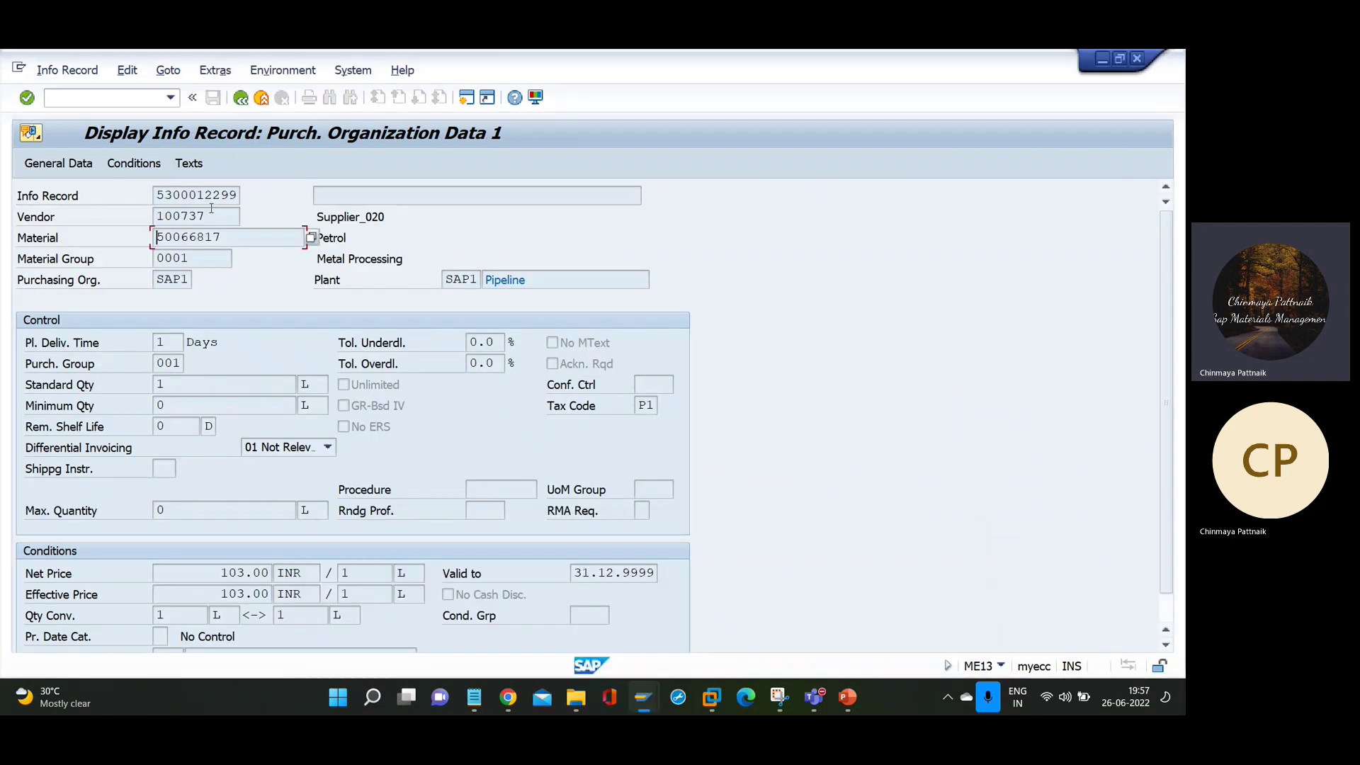
key("ctrl+c")
key("alt+Tab")
key("ctrl+v")
key("Return")
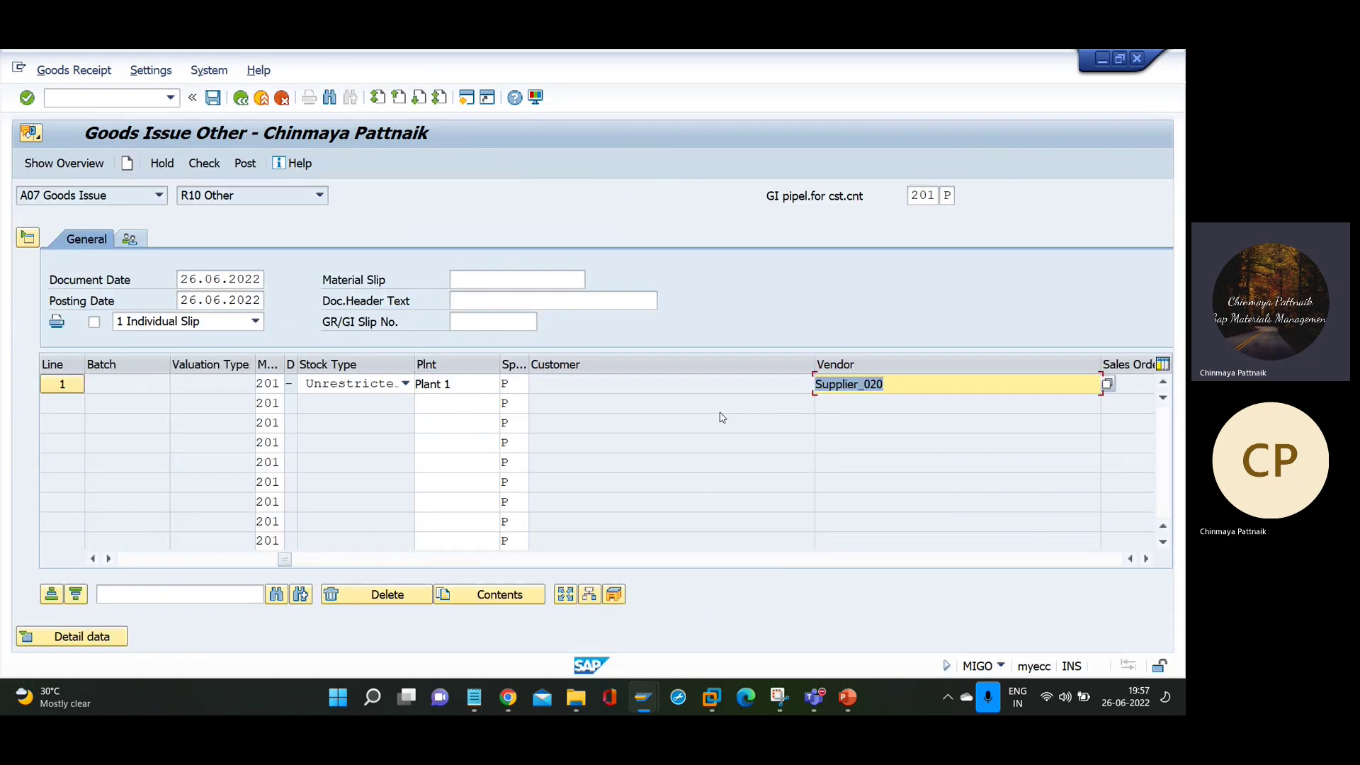
left_click(120, 561)
left_click(199, 384)
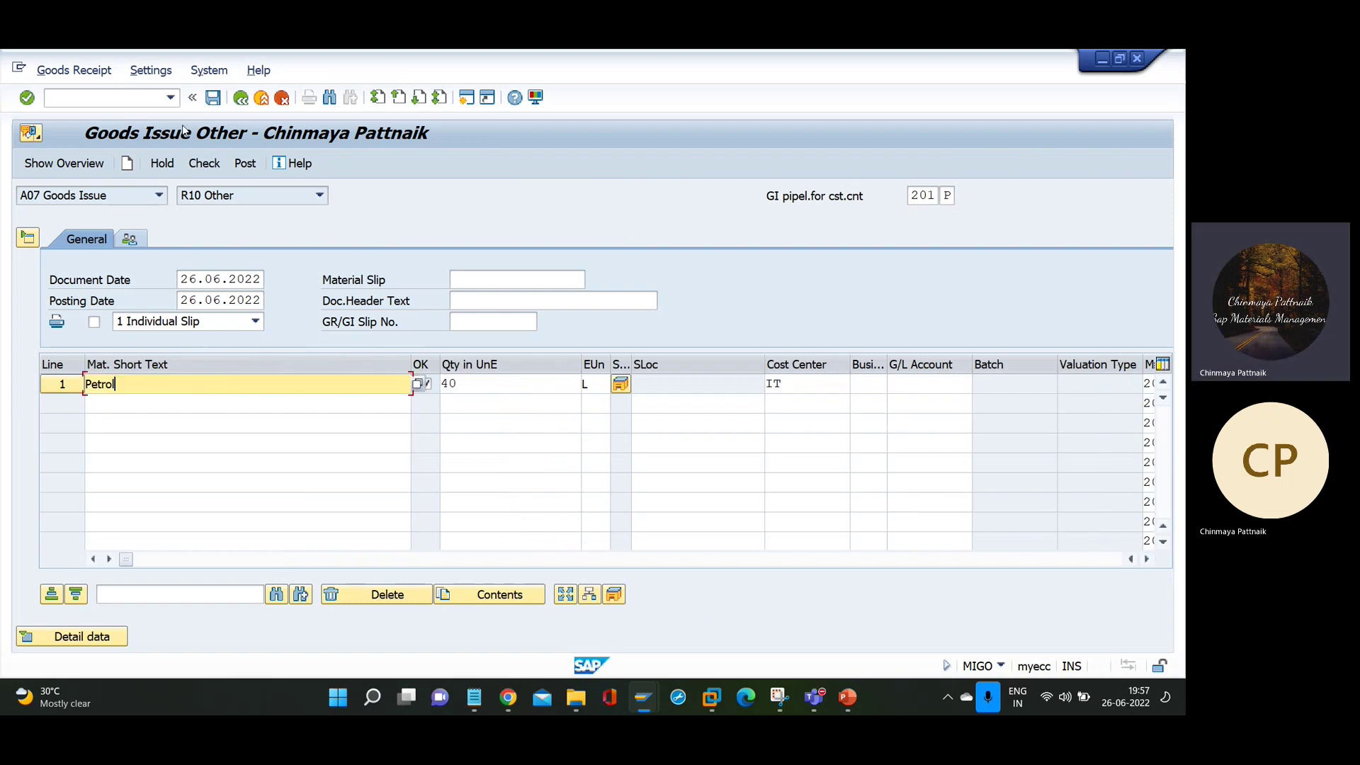
left_click(204, 164)
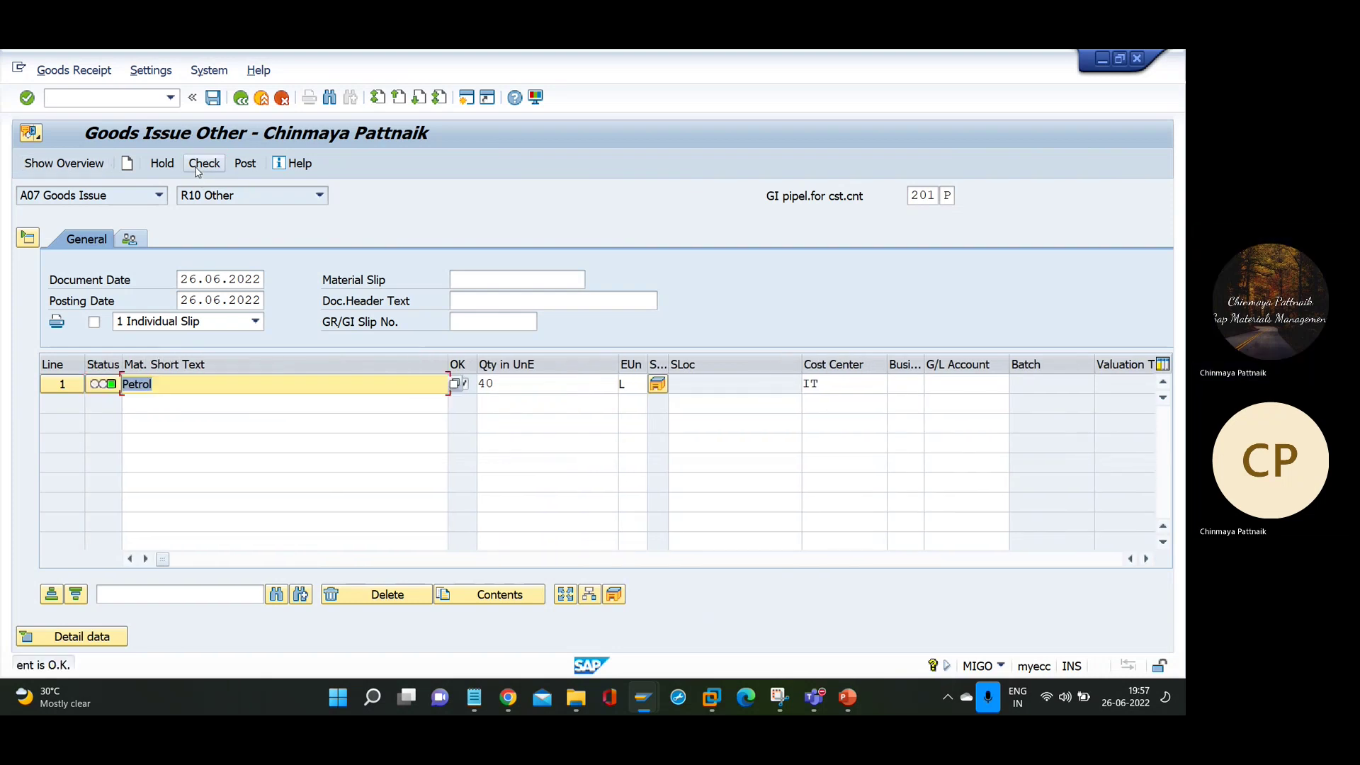
left_click(245, 165)
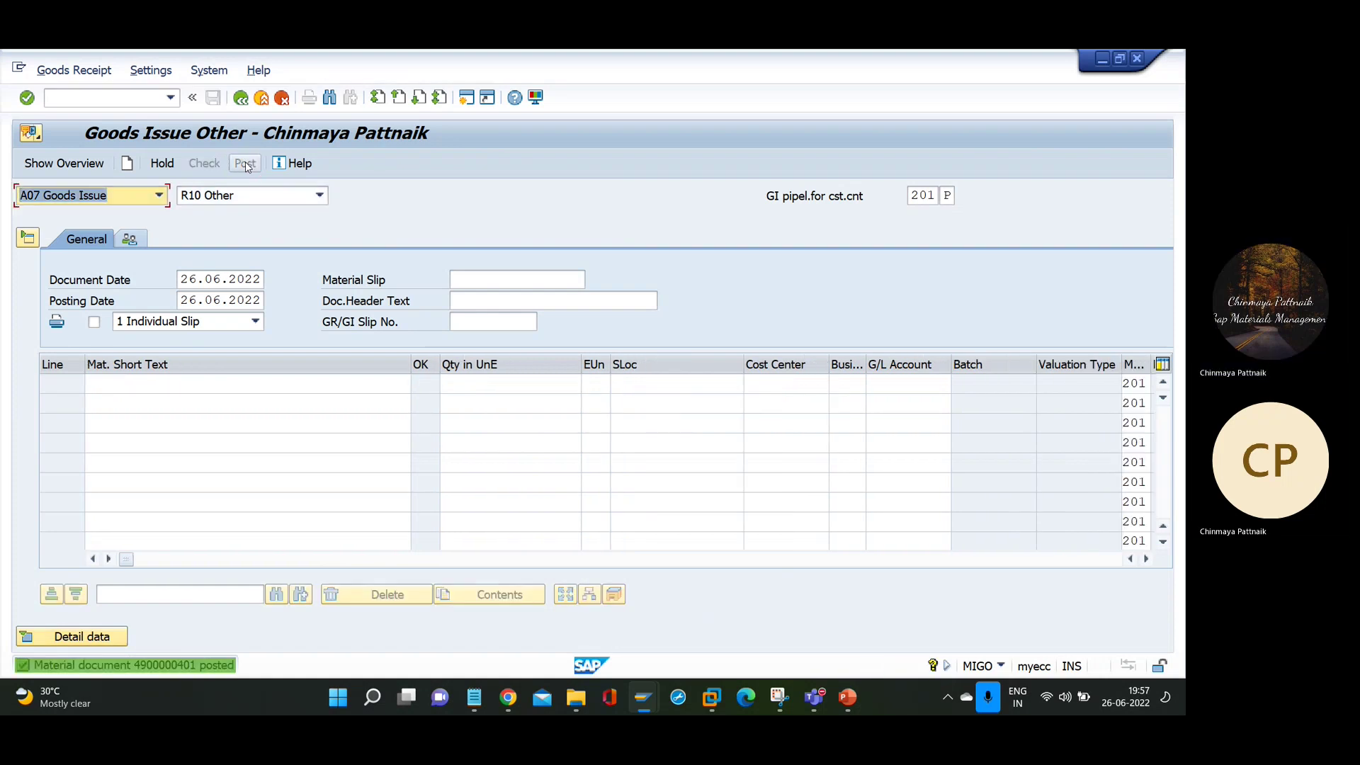
left_click(159, 195)
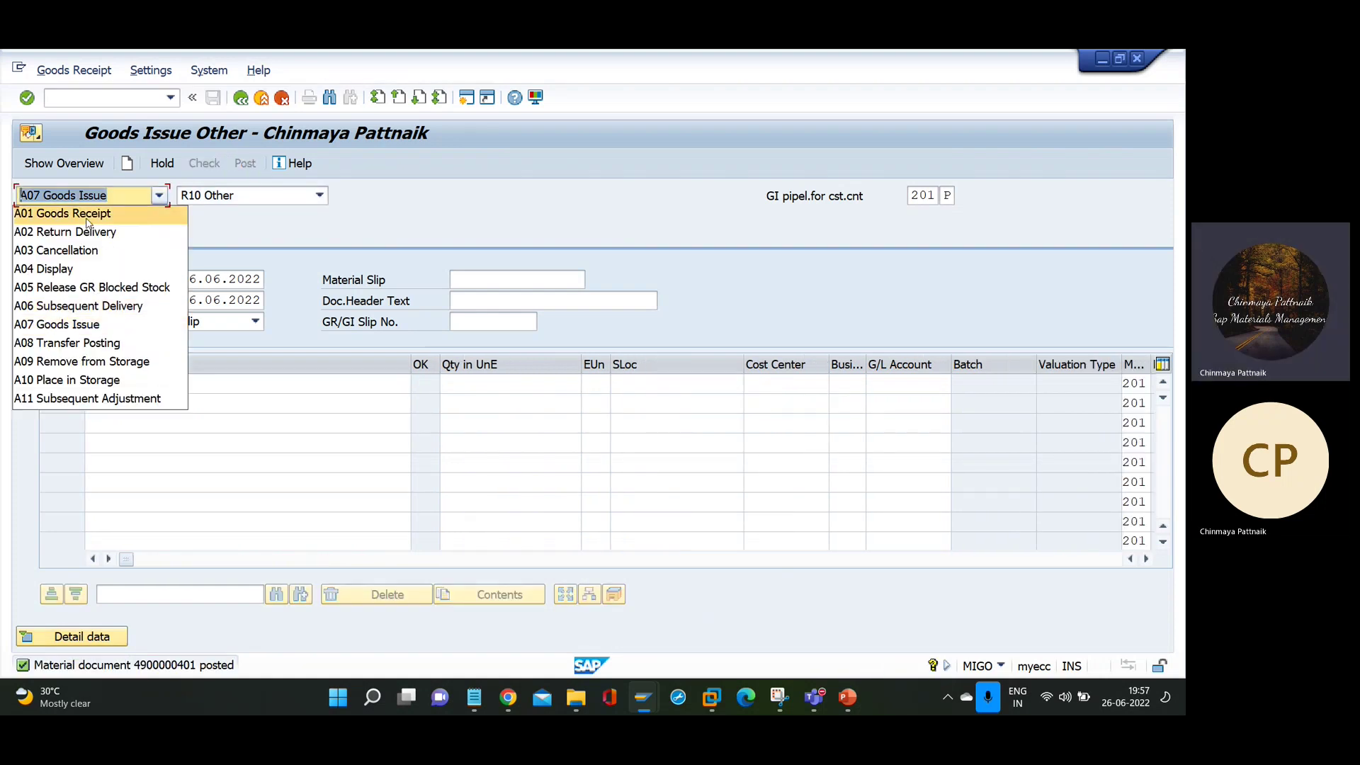
left_click(74, 270)
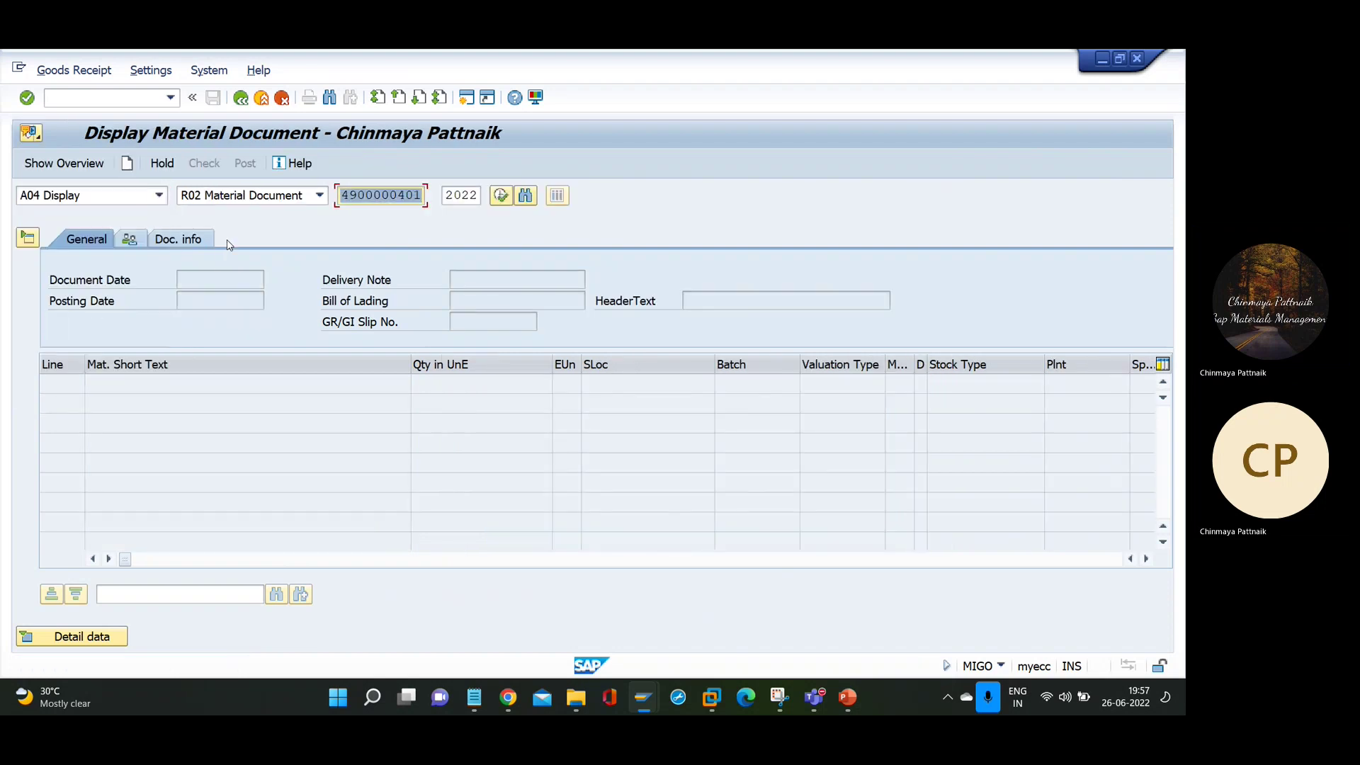
key("Return")
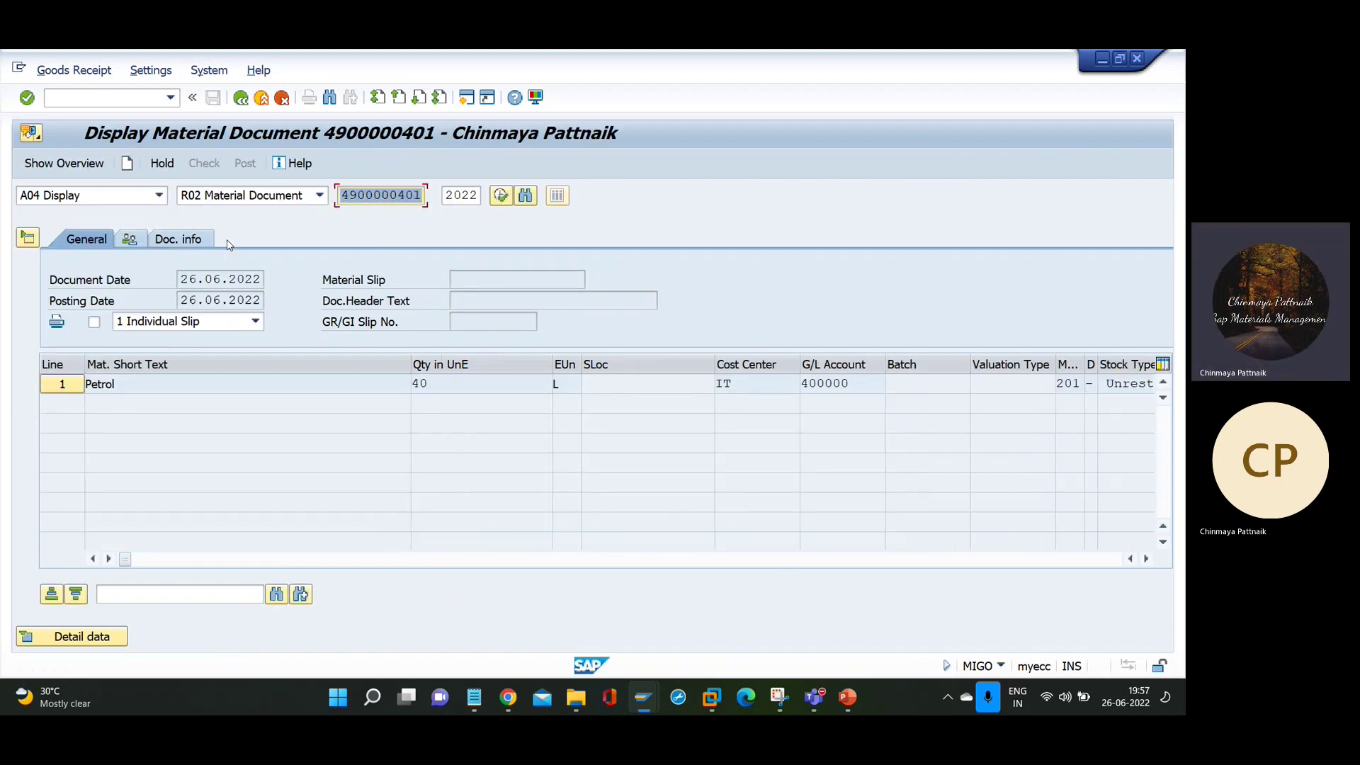
left_click(181, 238)
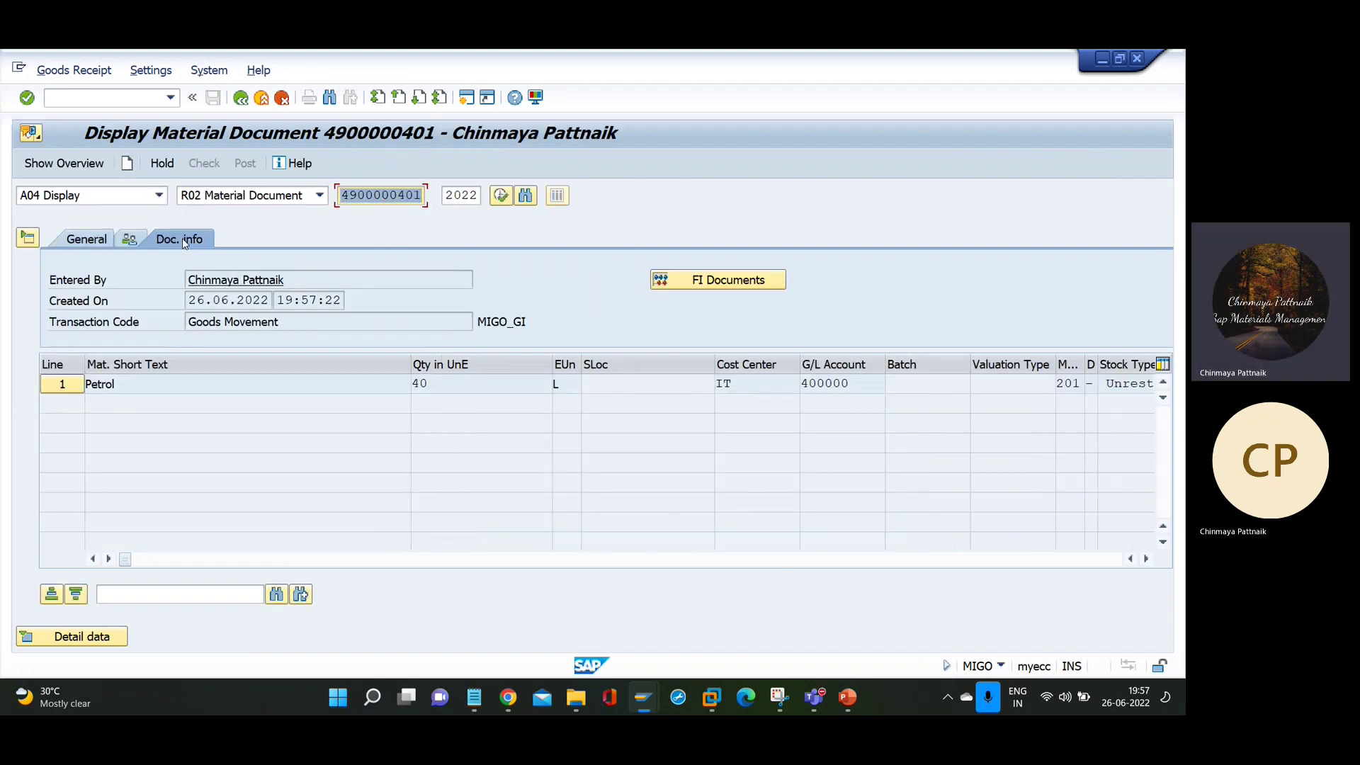
left_click(679, 282)
double_click(180, 275)
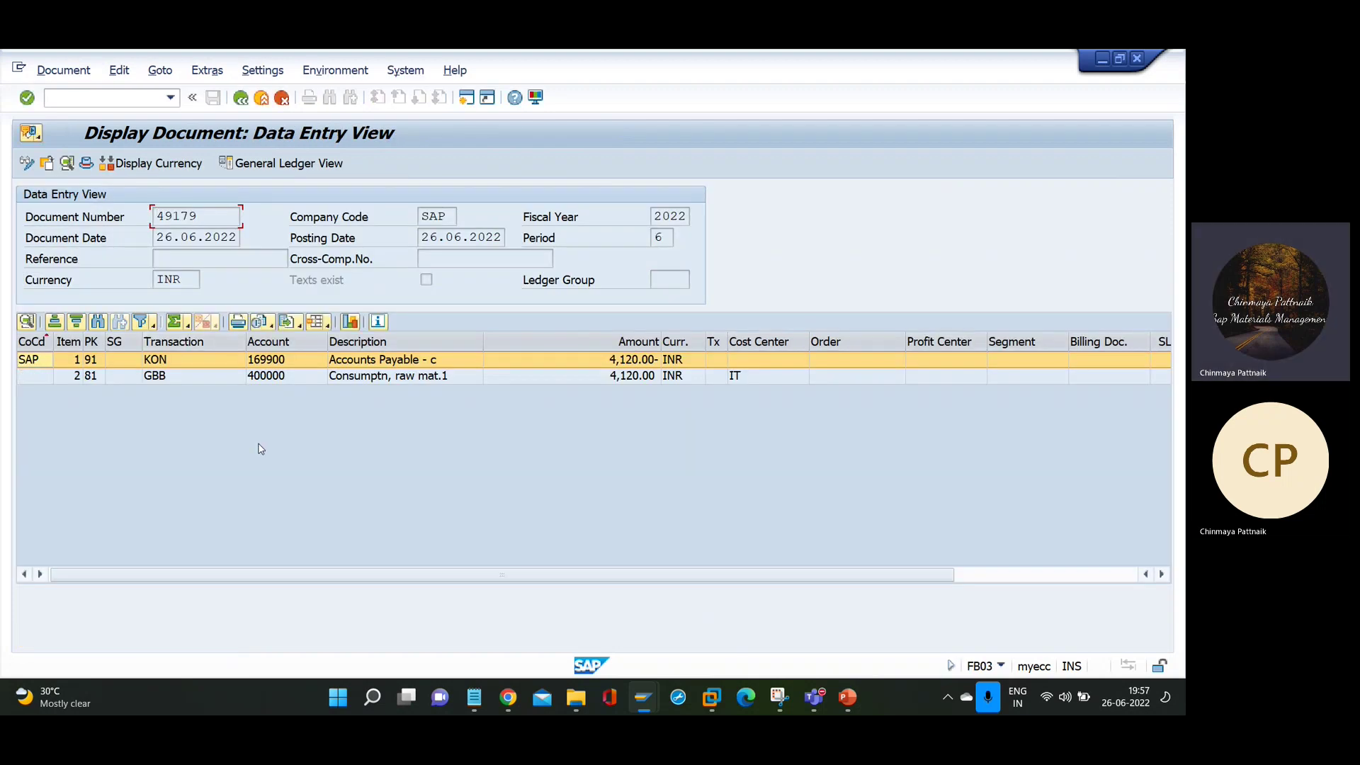
- Review the KON vendor payable and GBB IT consumption lines of document 49179, then switch to PowerPoint
left_click(183, 377)
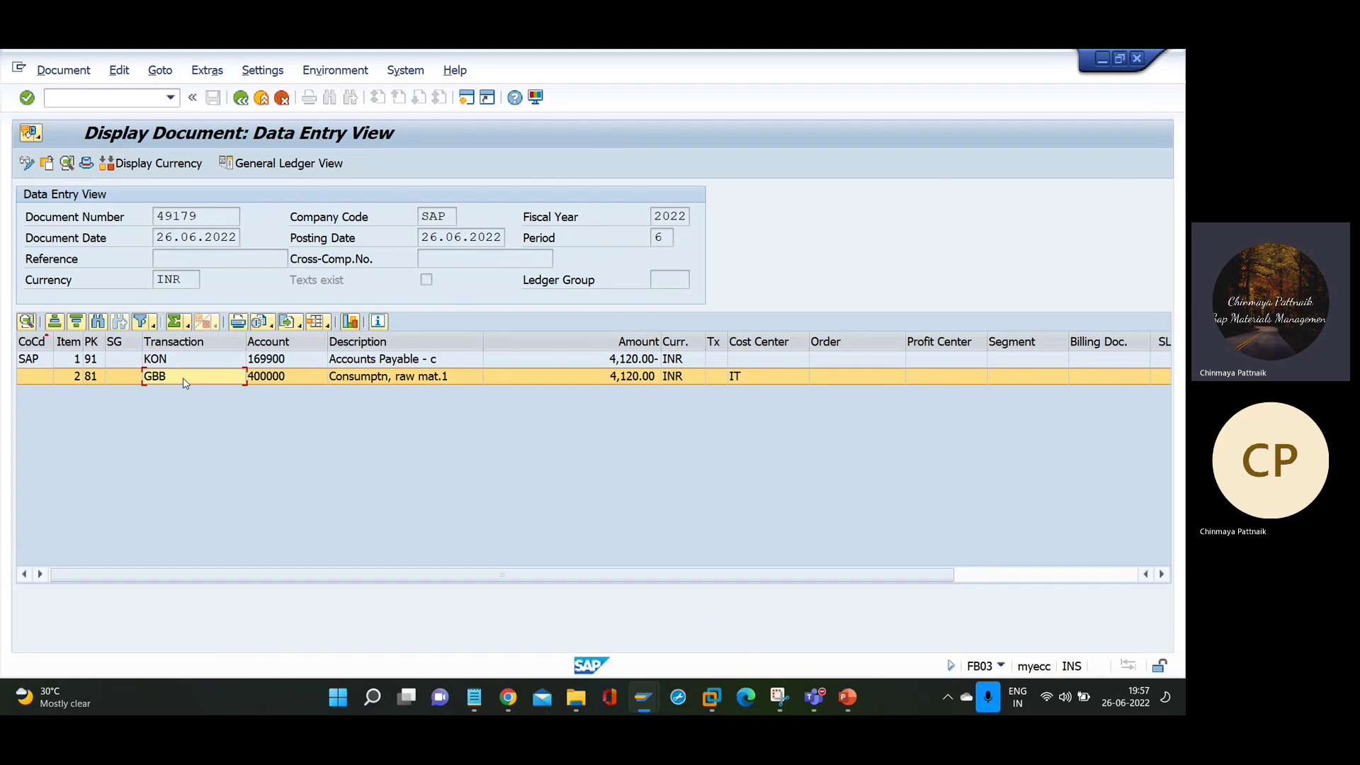
left_click(177, 361)
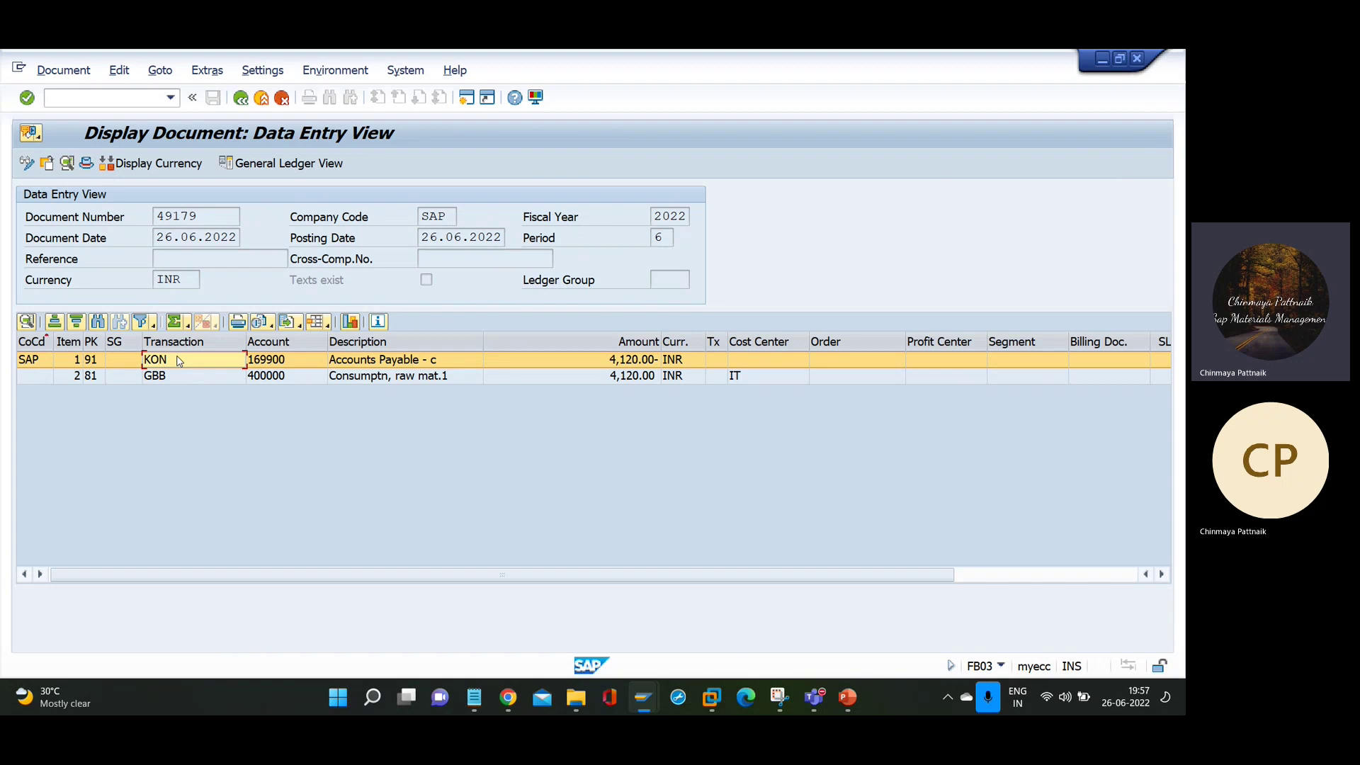
key("Down")
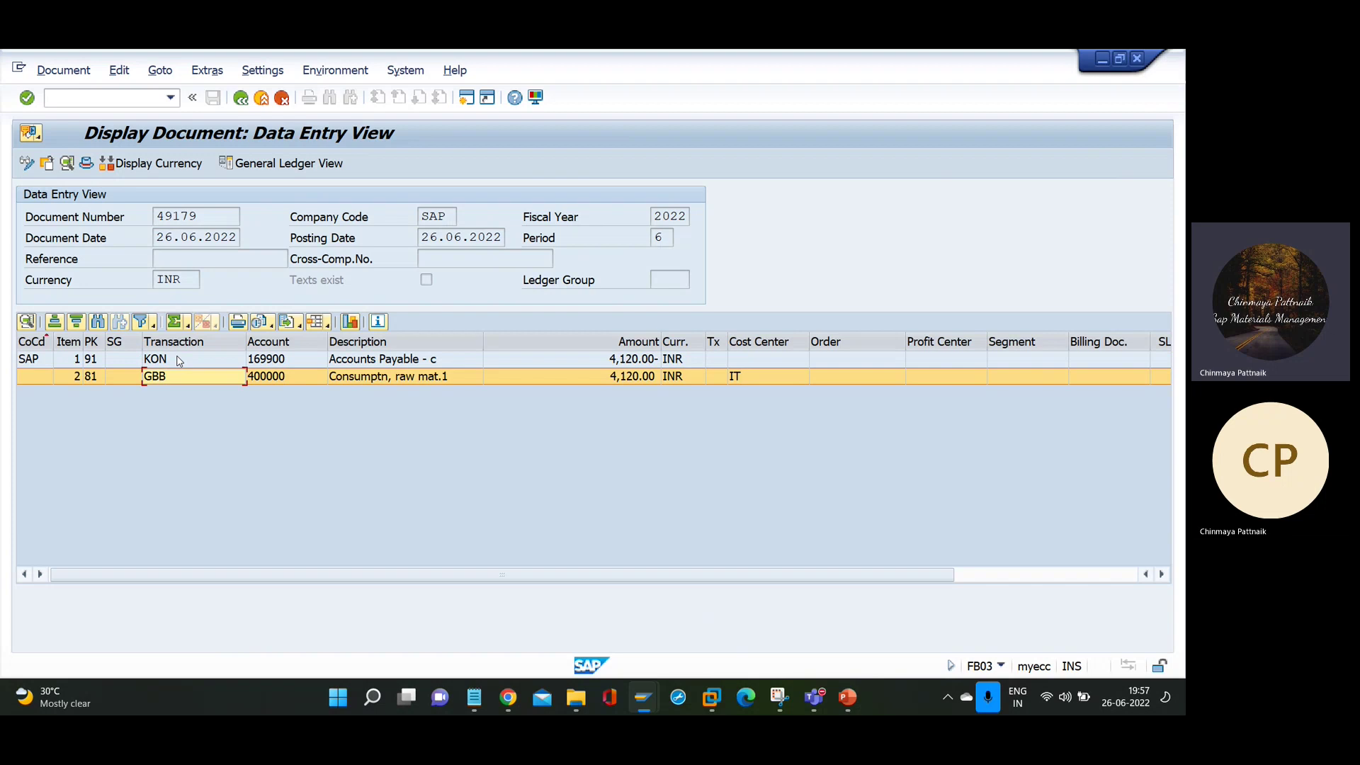
key("Up")
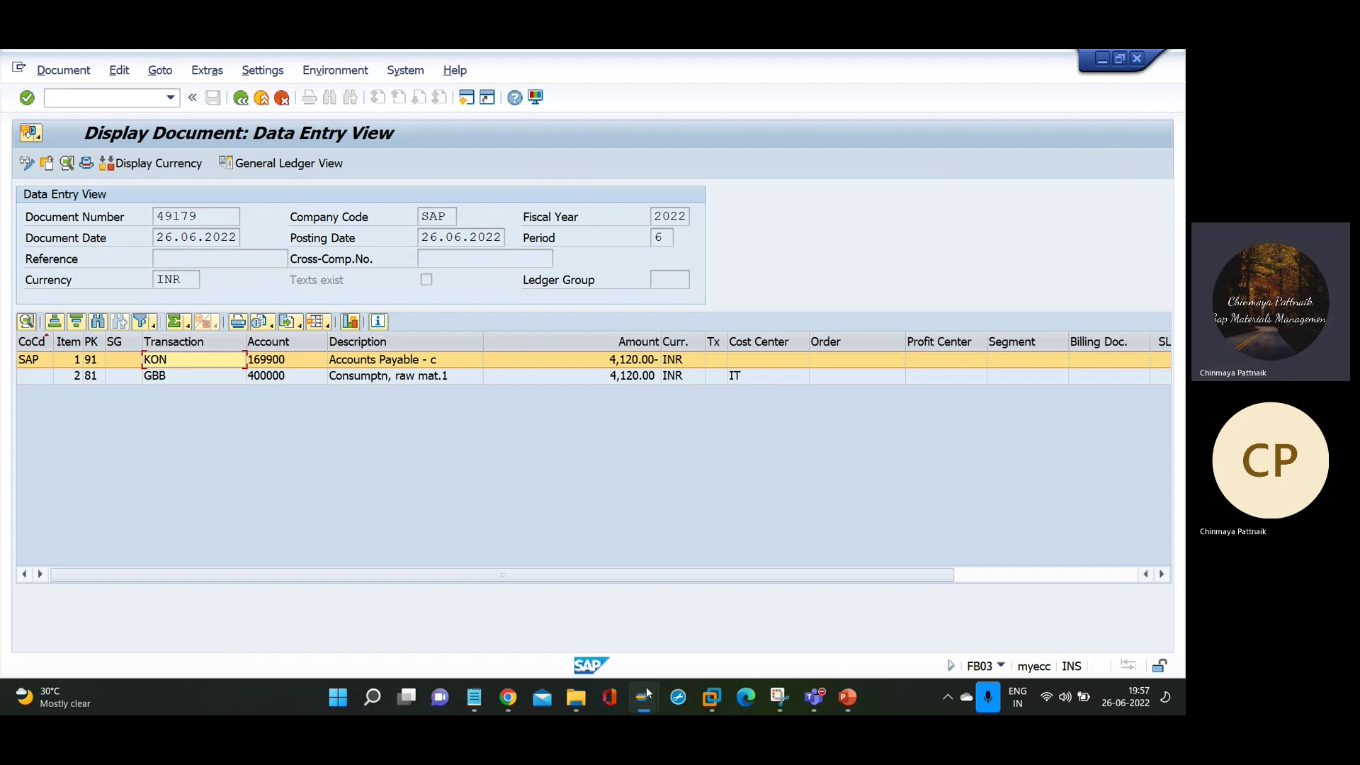
left_click(845, 701)
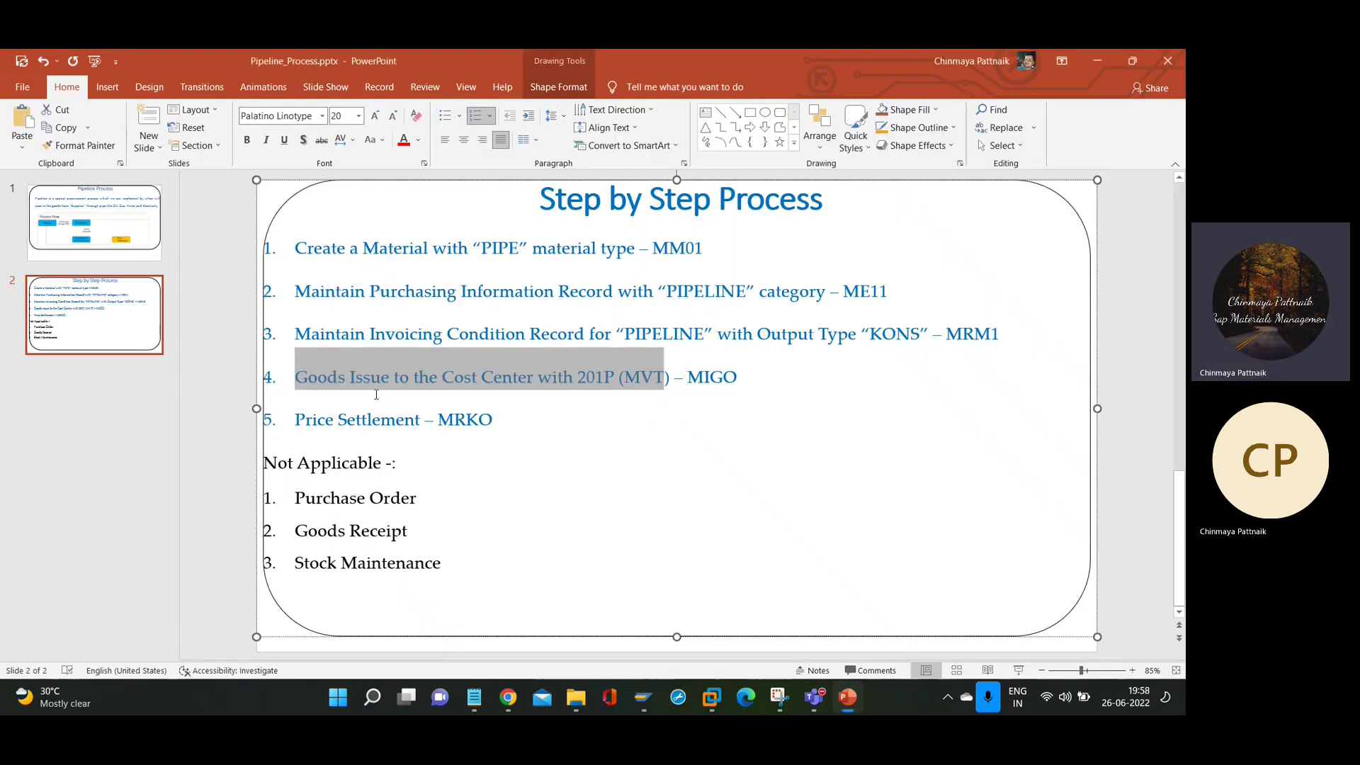
- Highlight 'Price Settlement – MRKO' on slide 2, then return SAP to the Easy Access screen
left_click_drag(295, 419, 481, 430)
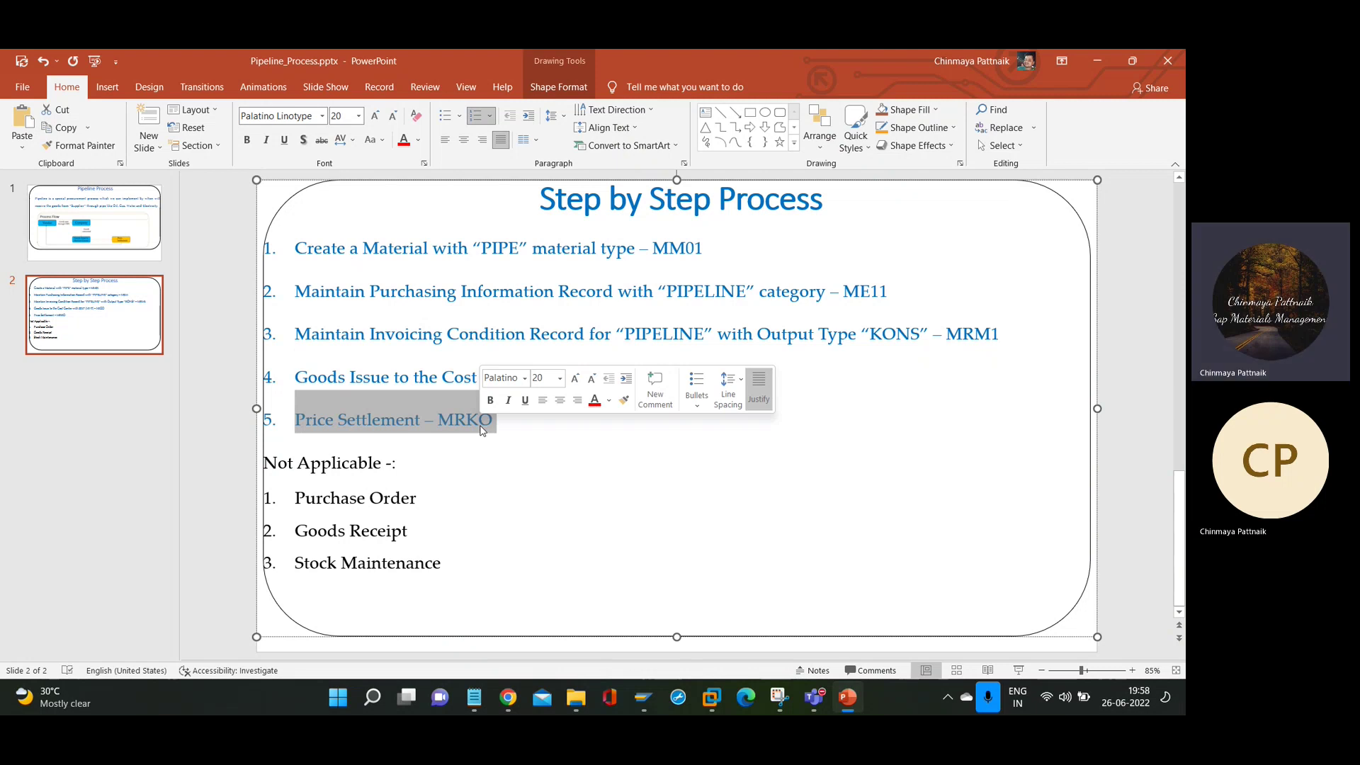
mouse_move(642, 697)
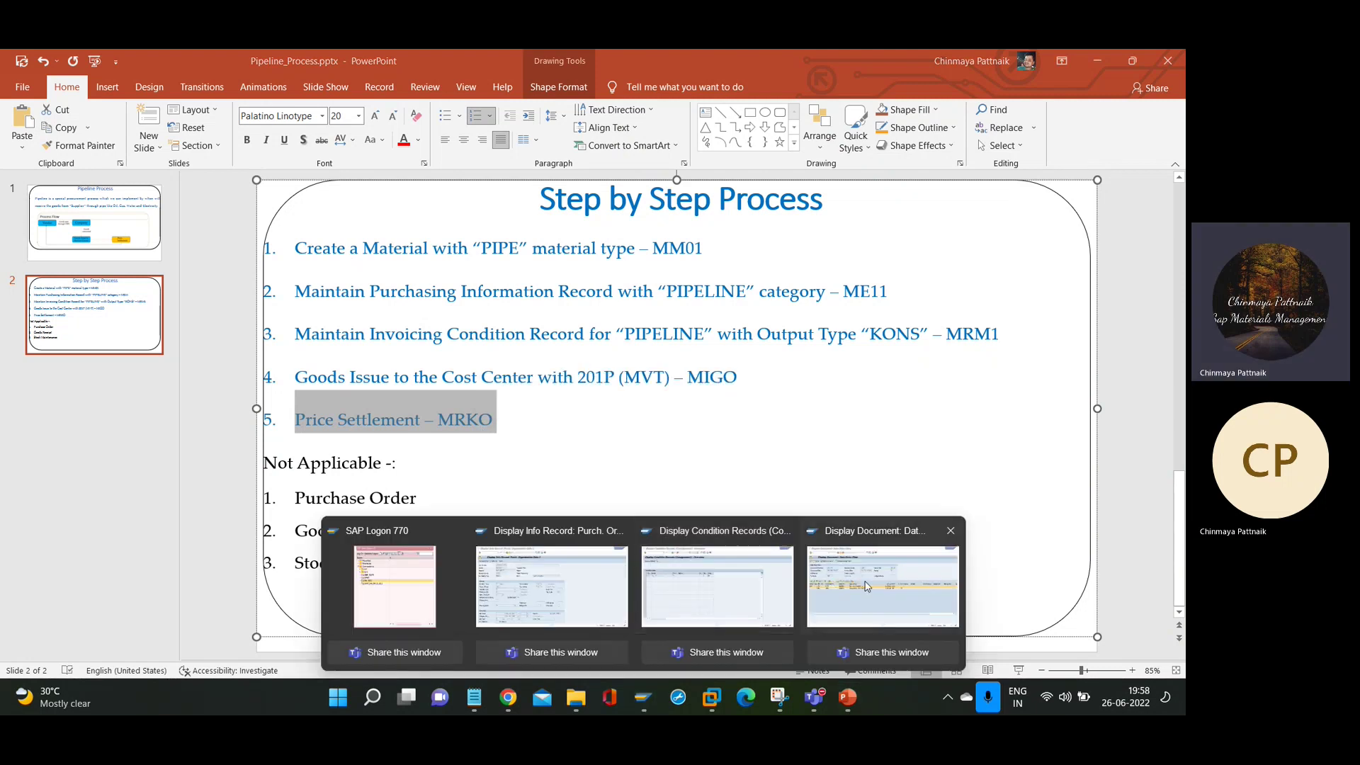
left_click(833, 587)
key("shift+F3")
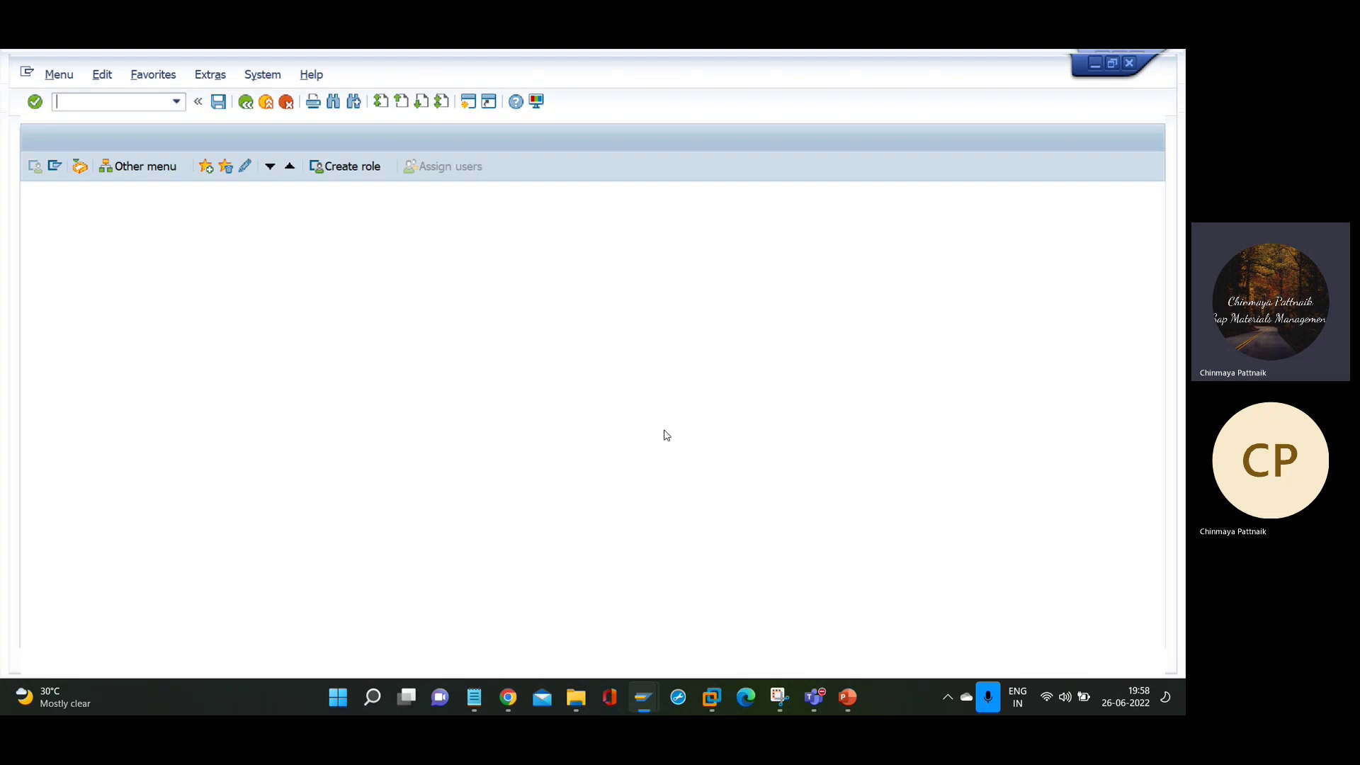
- Start transaction MRKO, then back out and close the leftover Documents in Accounting list
type("MRKO")
key("Return")
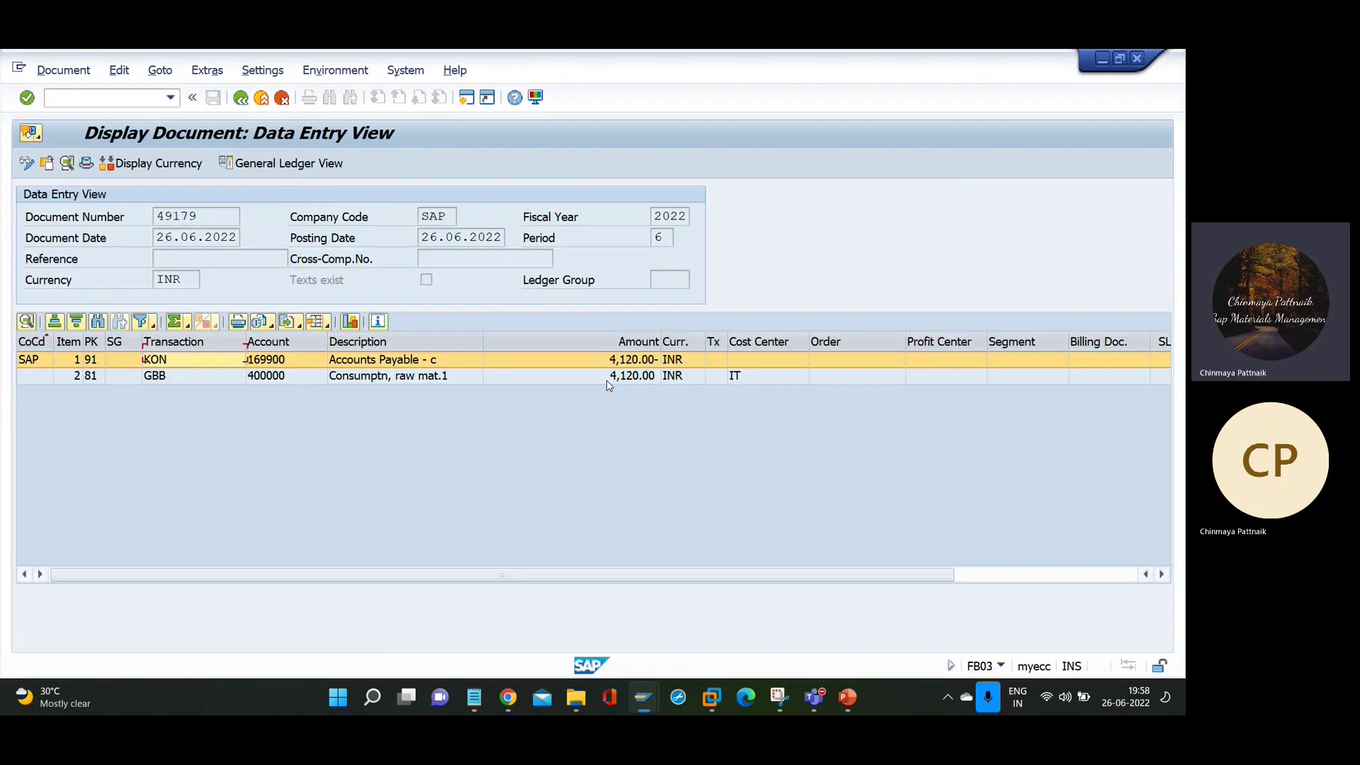
key("F3")
left_click(248, 100)
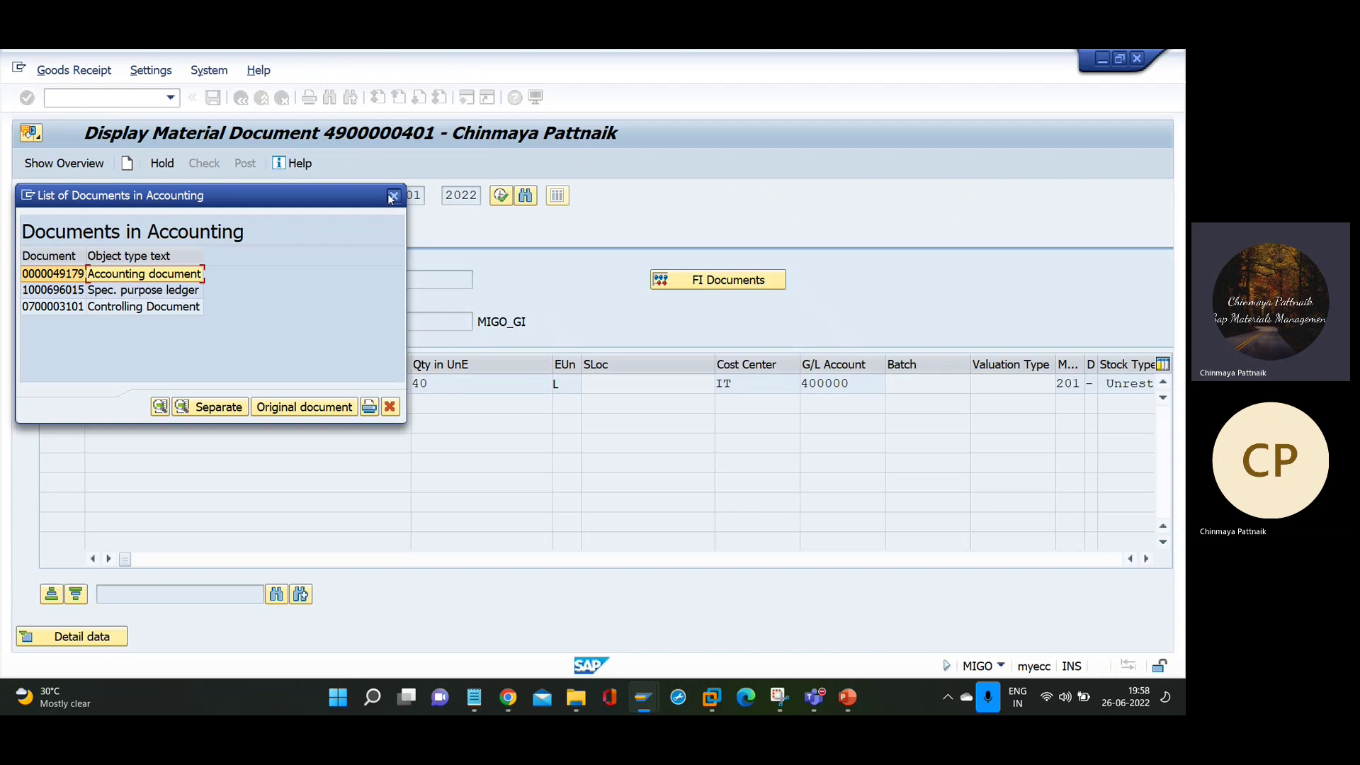
left_click(393, 197)
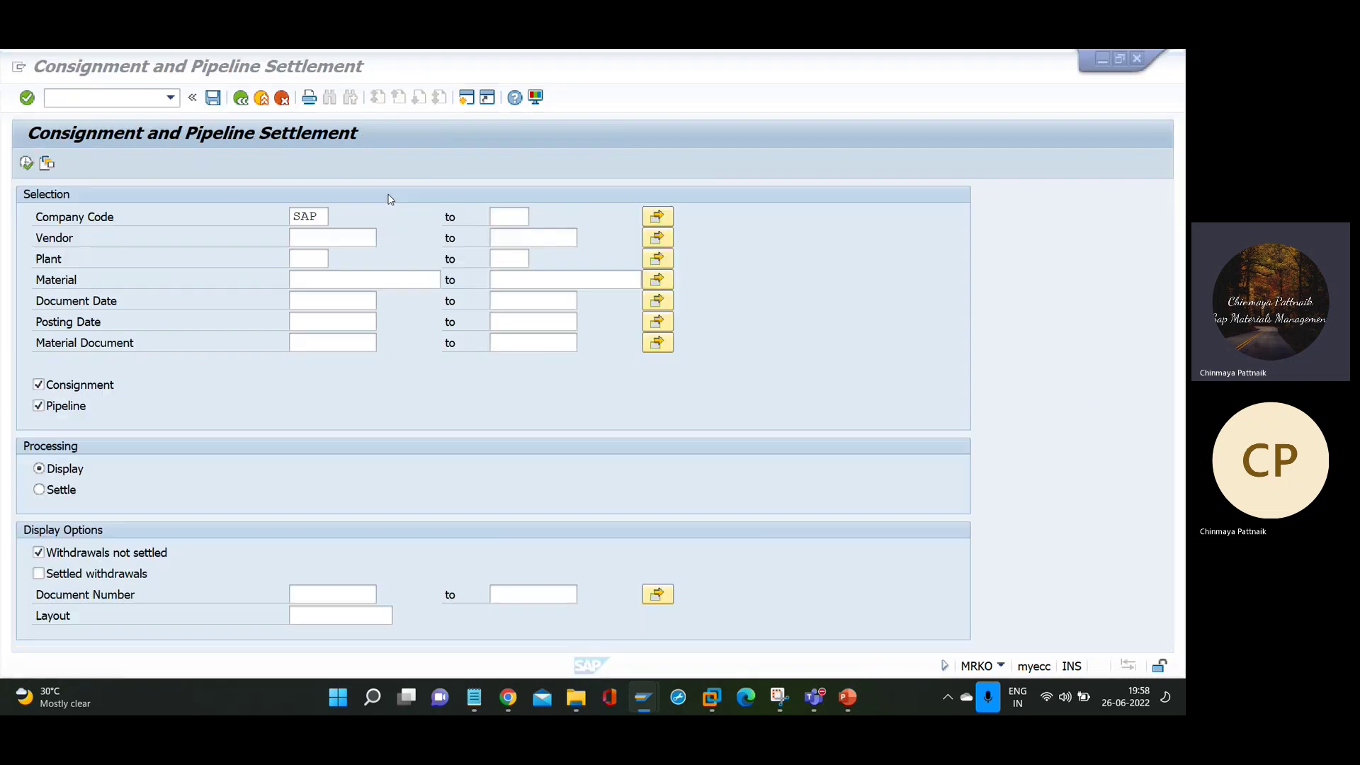
left_click(328, 214)
double_click(328, 214)
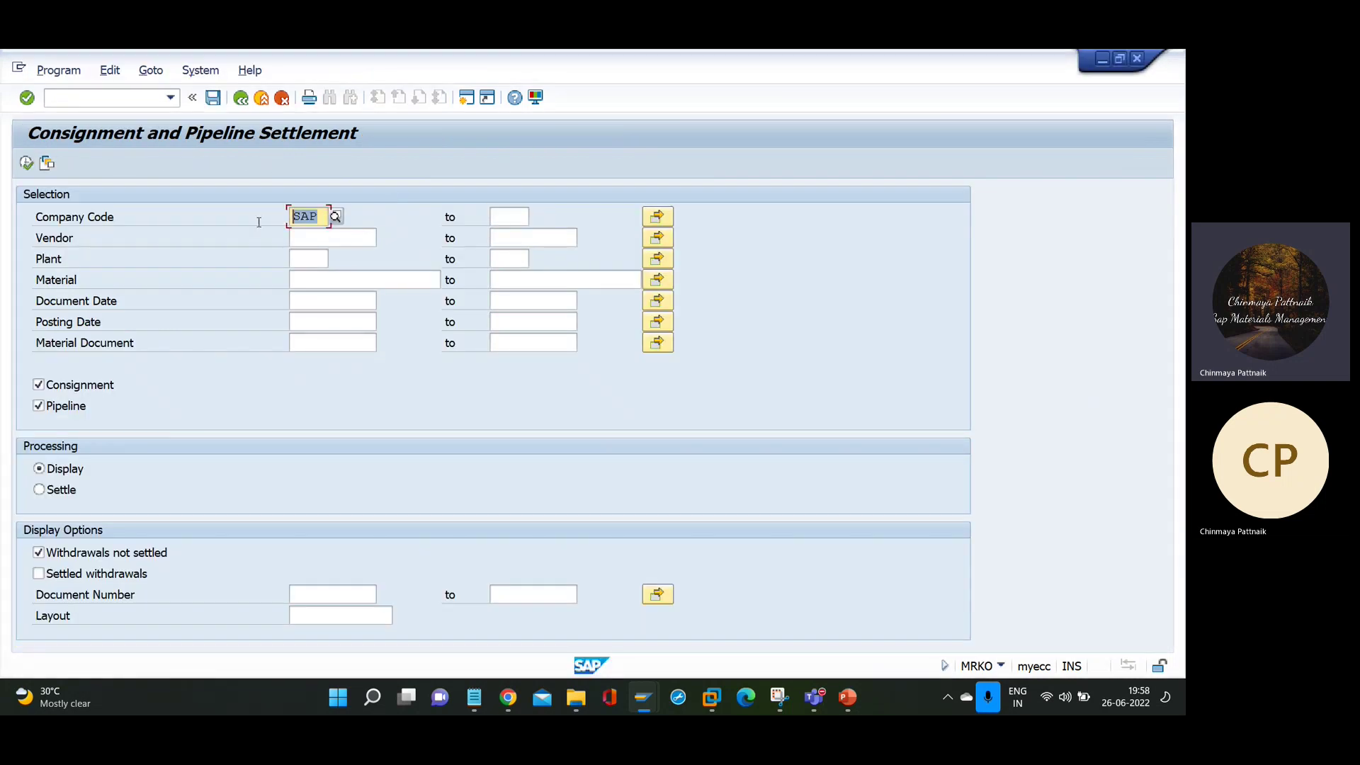
key("BackSpace")
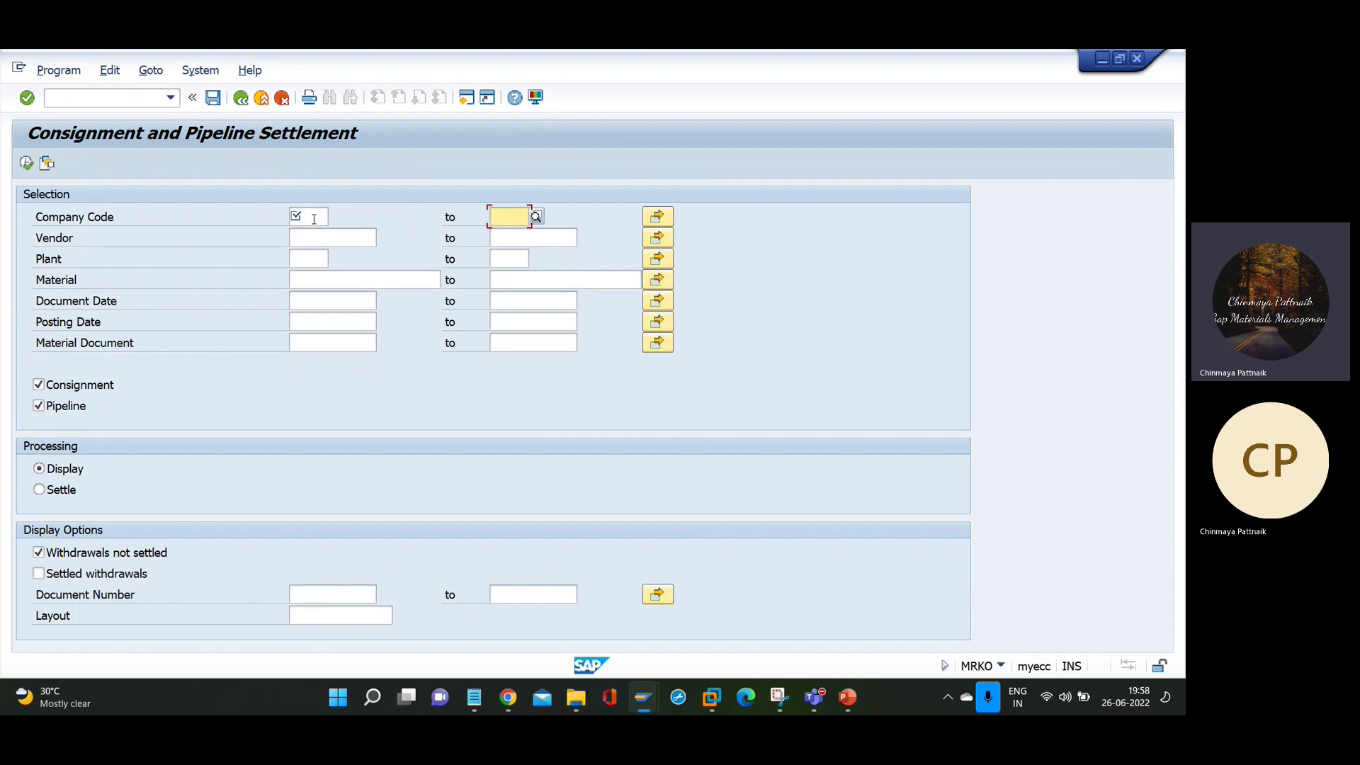
left_click(314, 219)
type("SAP")
key("Tab")
left_click(319, 241)
key("Down")
key("Down")
key("Down")
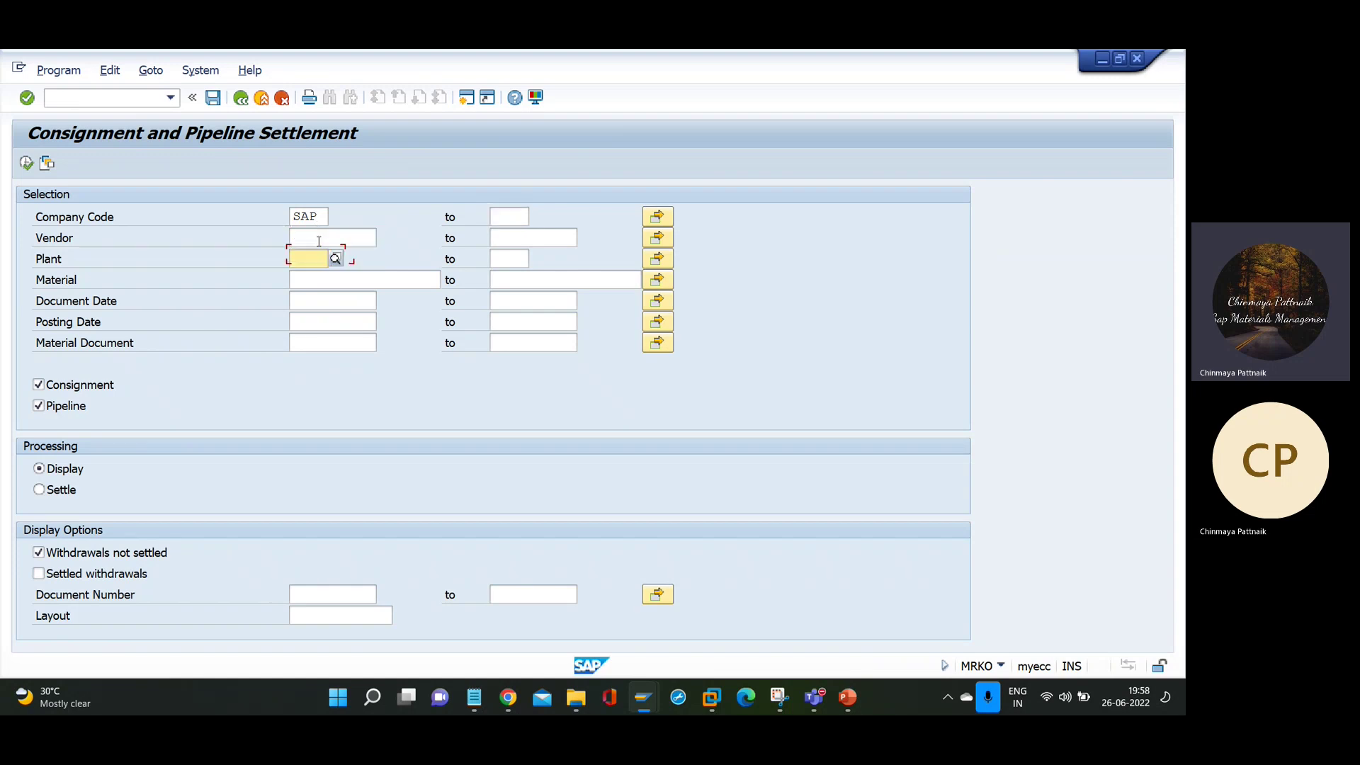
key("Down")
key("Down")
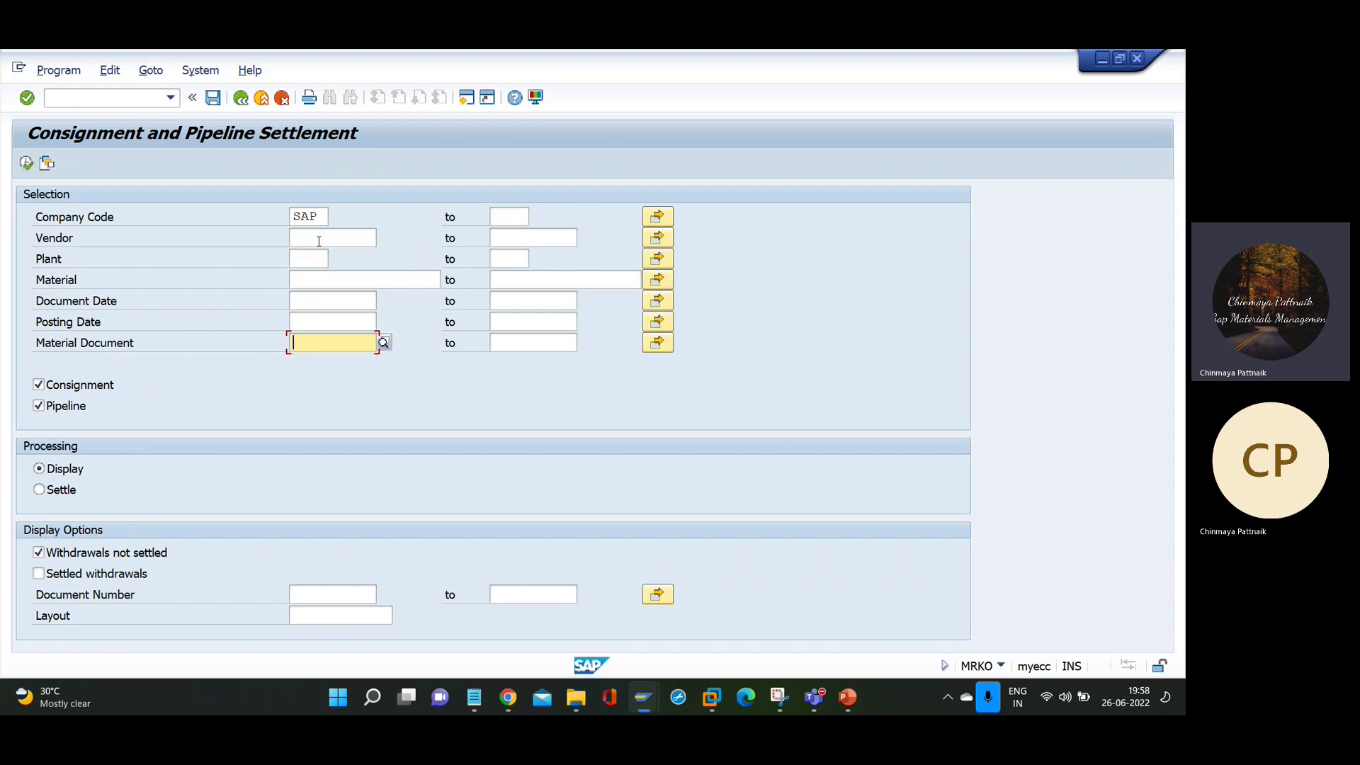
key("ctrl+v")
- Untick Consignment, choose Settle, and execute the pipeline settlement
left_click(72, 388)
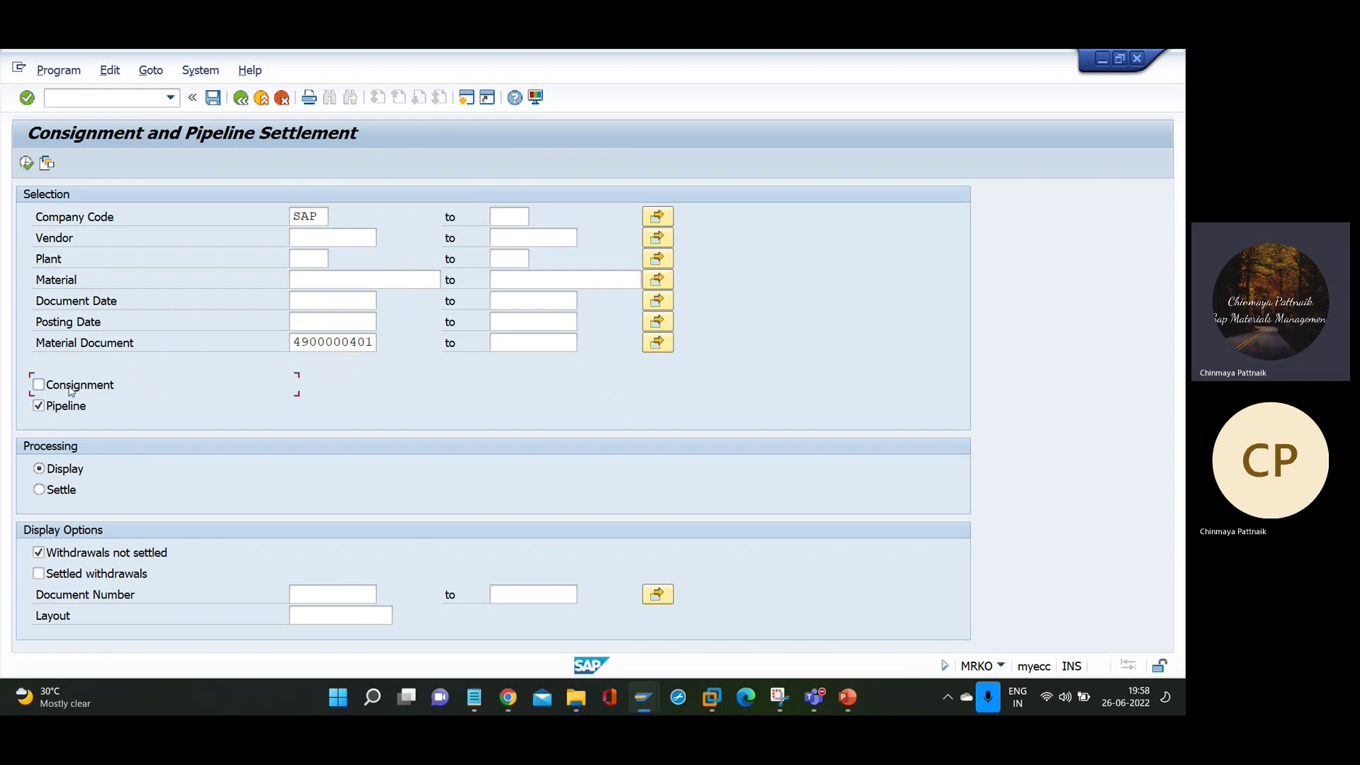
left_click(66, 496)
left_click(26, 163)
left_click(772, 196)
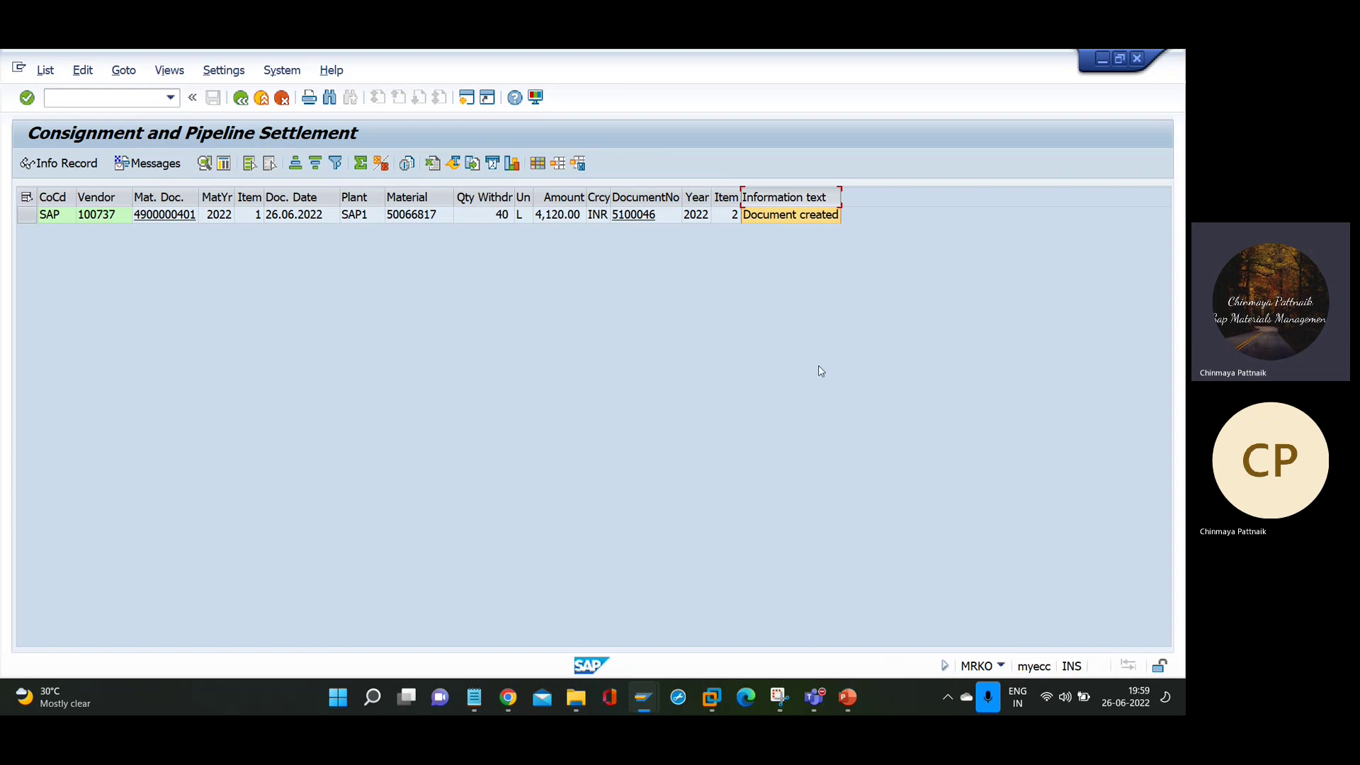
left_click(822, 222)
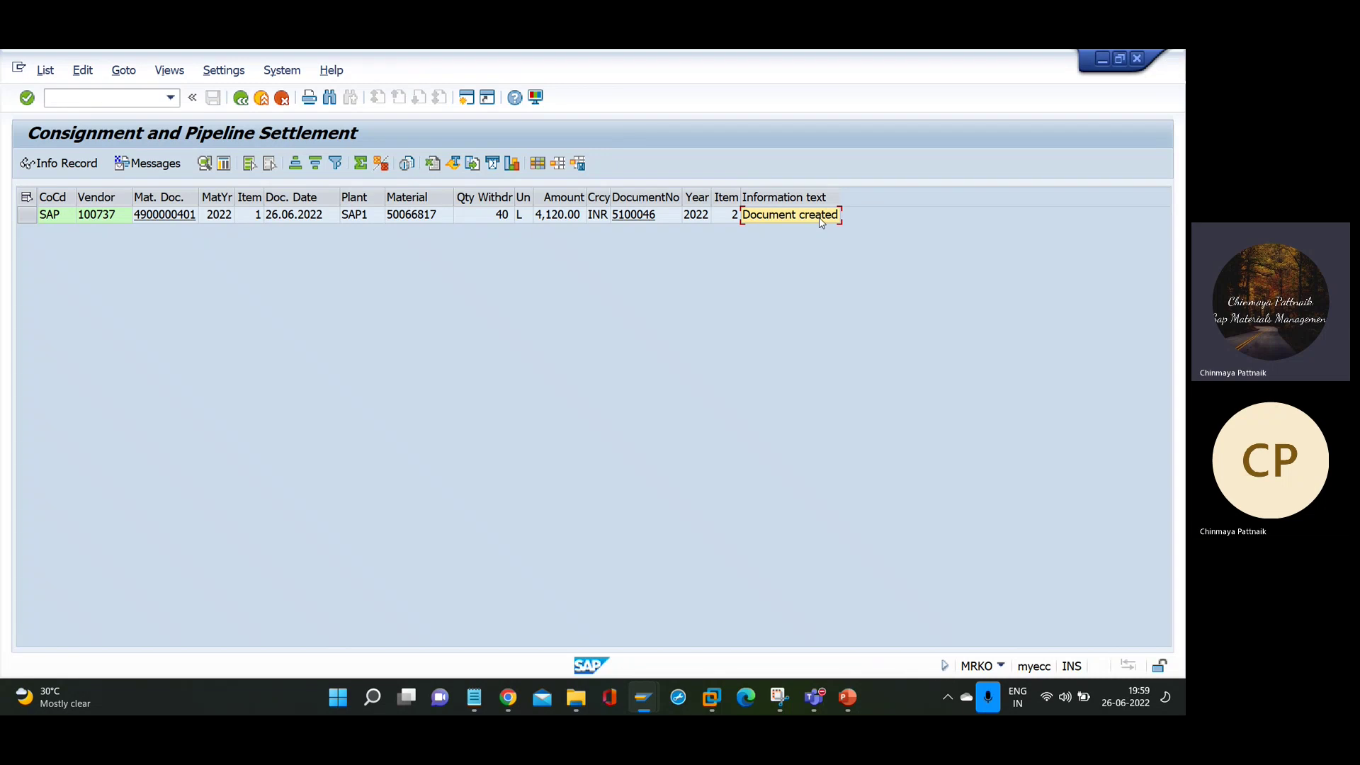
left_click(811, 199)
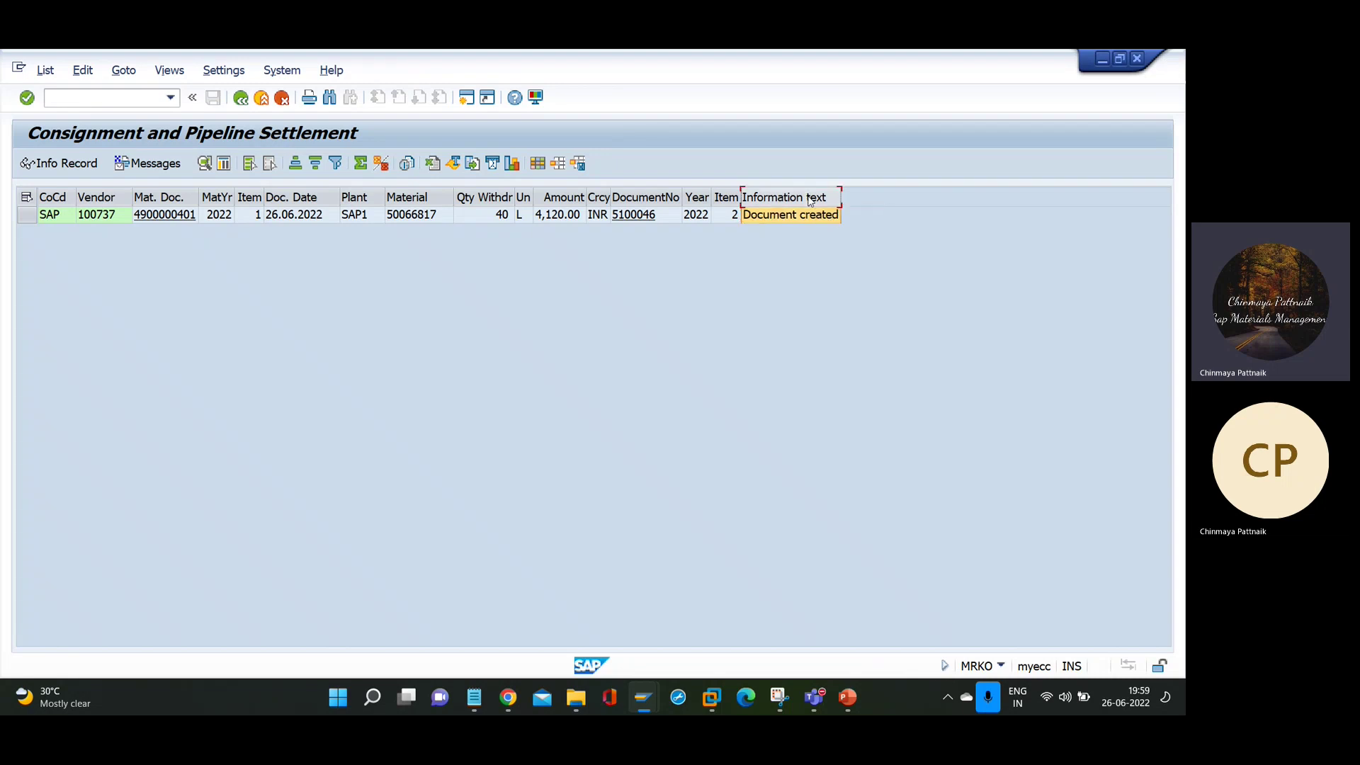
left_click(49, 216)
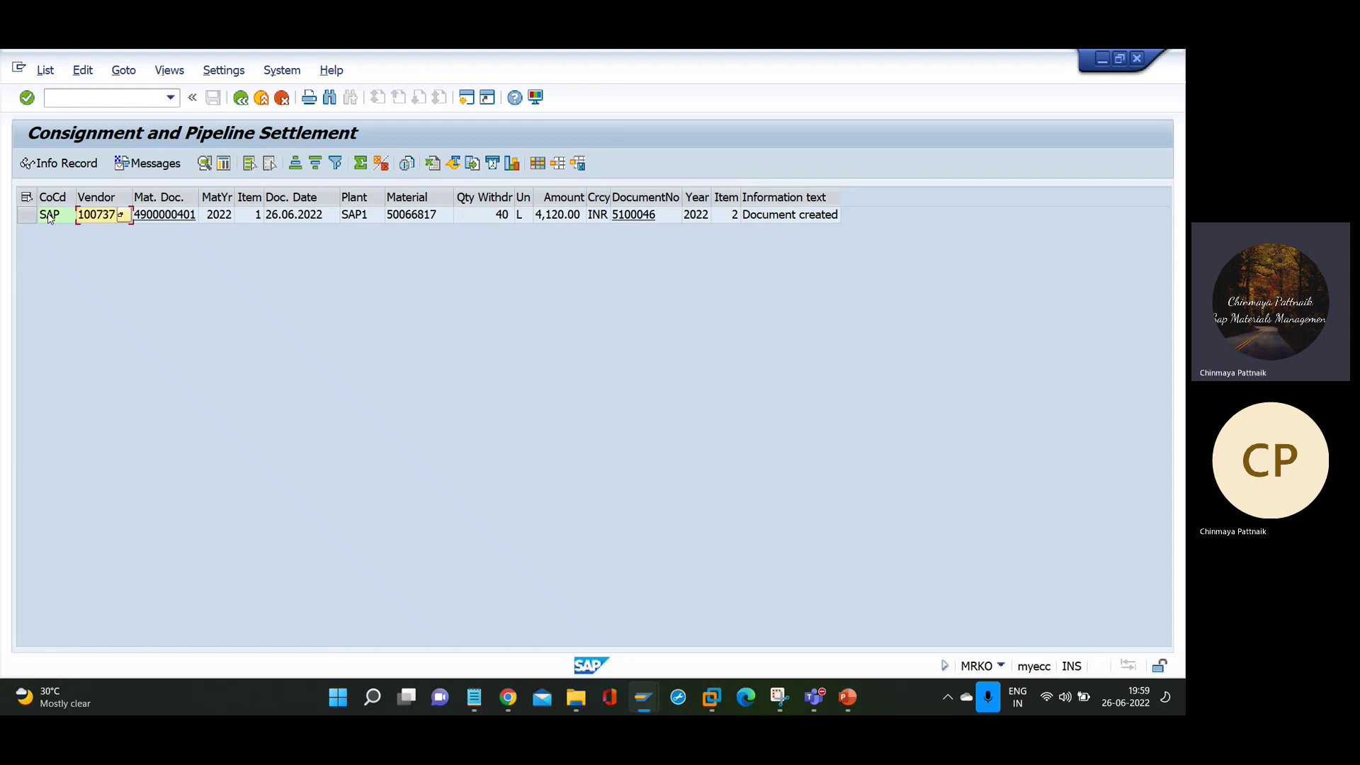
left_click(172, 223)
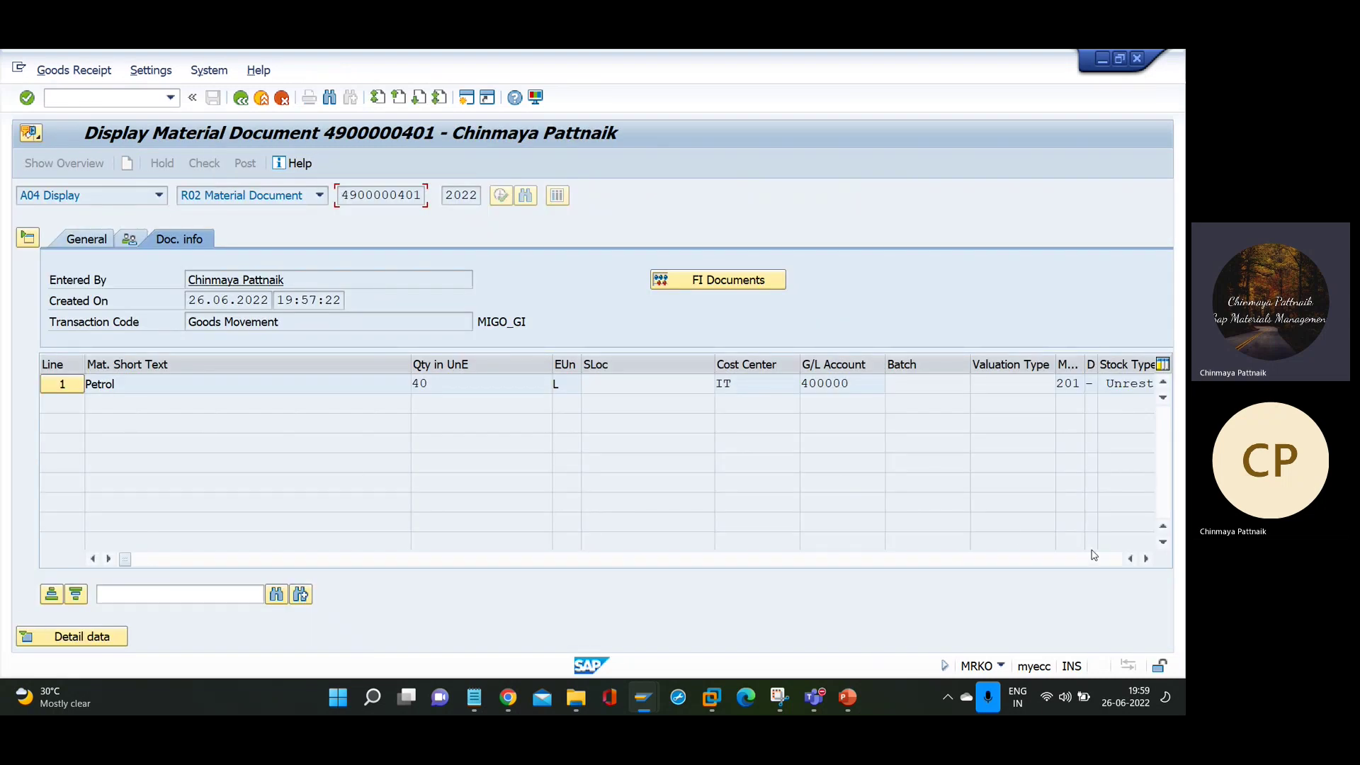
left_click(1145, 559)
left_click(1145, 559)
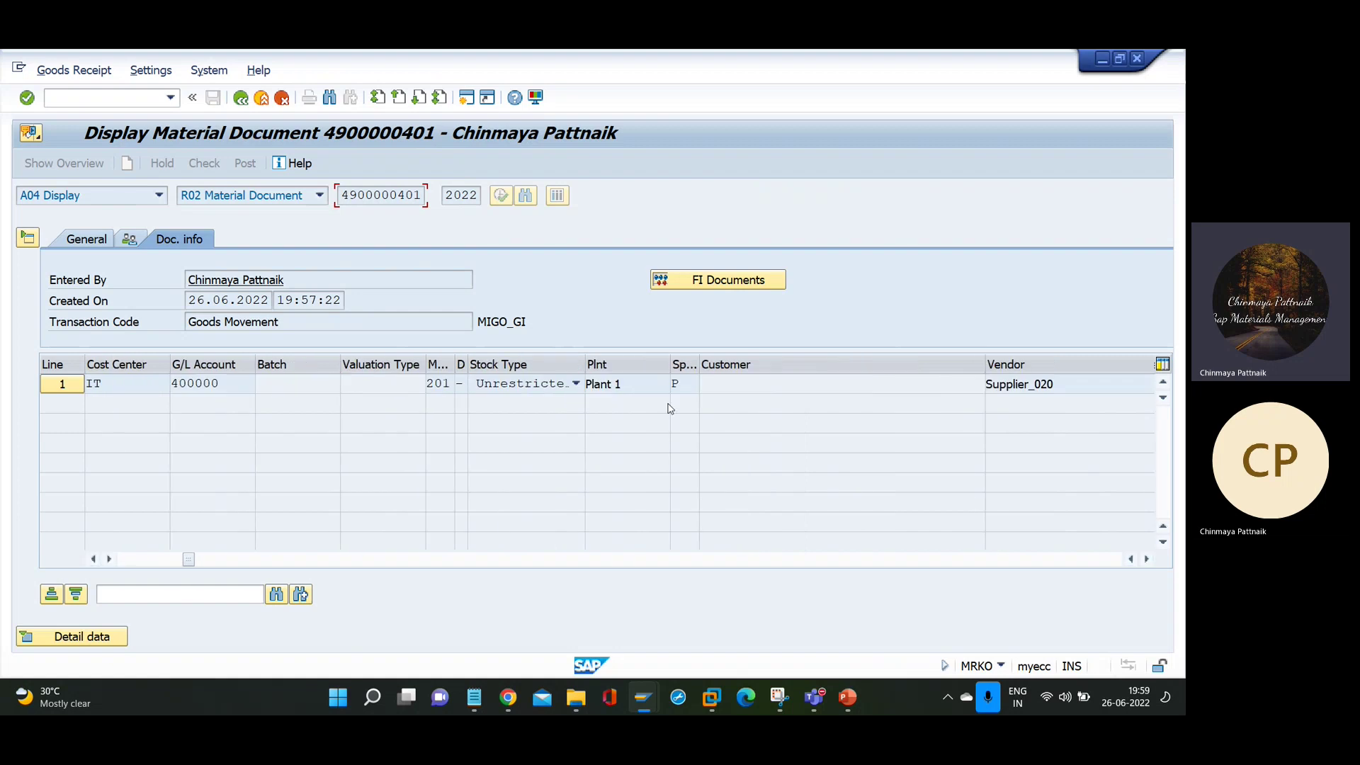
left_click(435, 383)
key("Tab")
key("Tab")
key("Tab")
key("Tab")
left_click(123, 565)
left_click(239, 387)
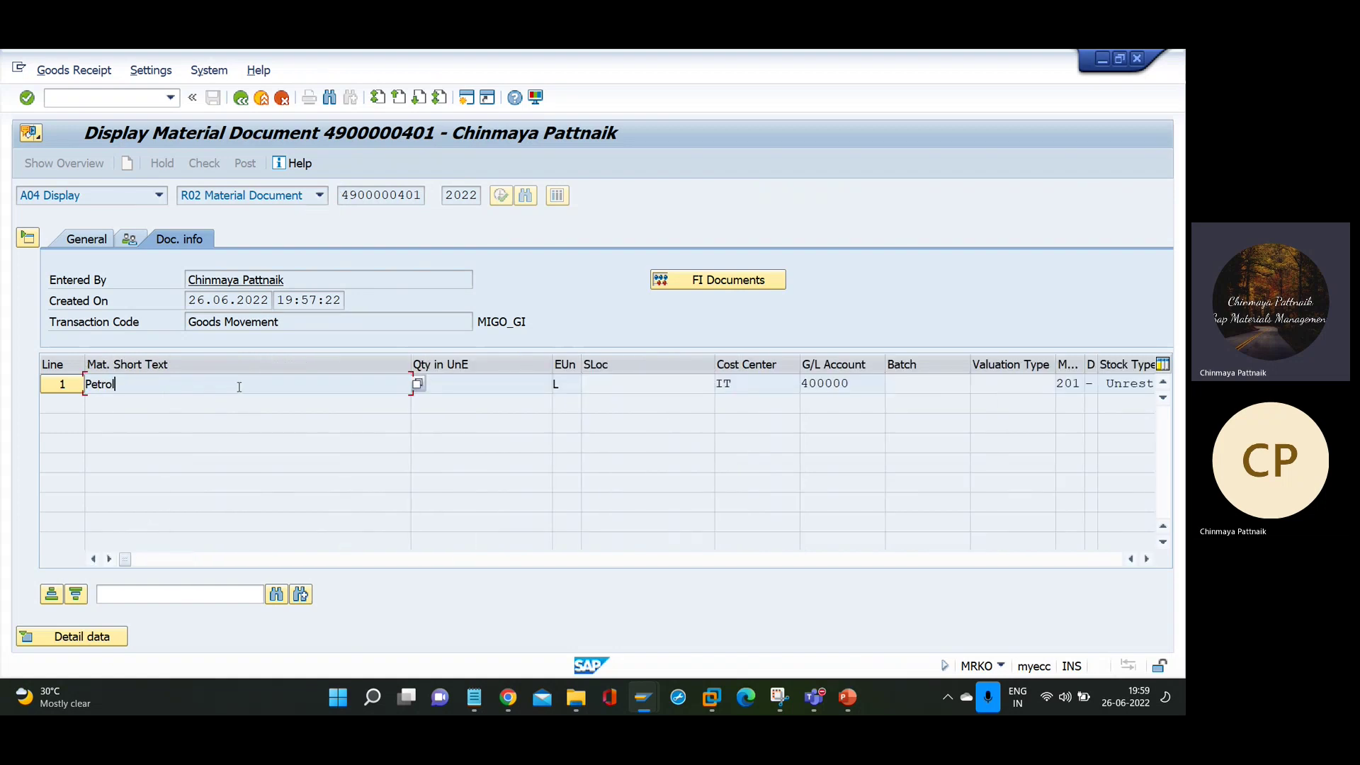
left_click(241, 97)
key("Tab")
key("Tab")
key("Tab")
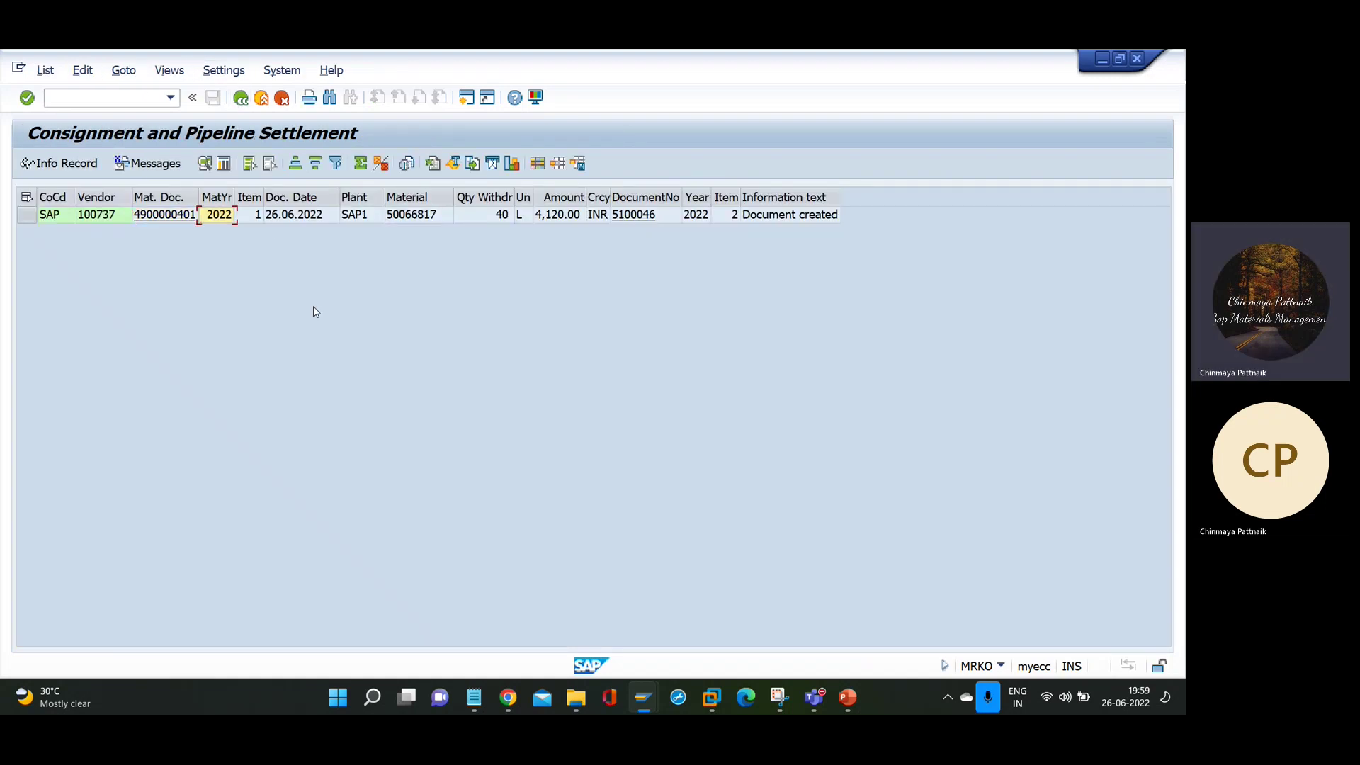
key("Tab")
key("Tab")
key("Tab")
key("Tab")
mouse_move(643, 698)
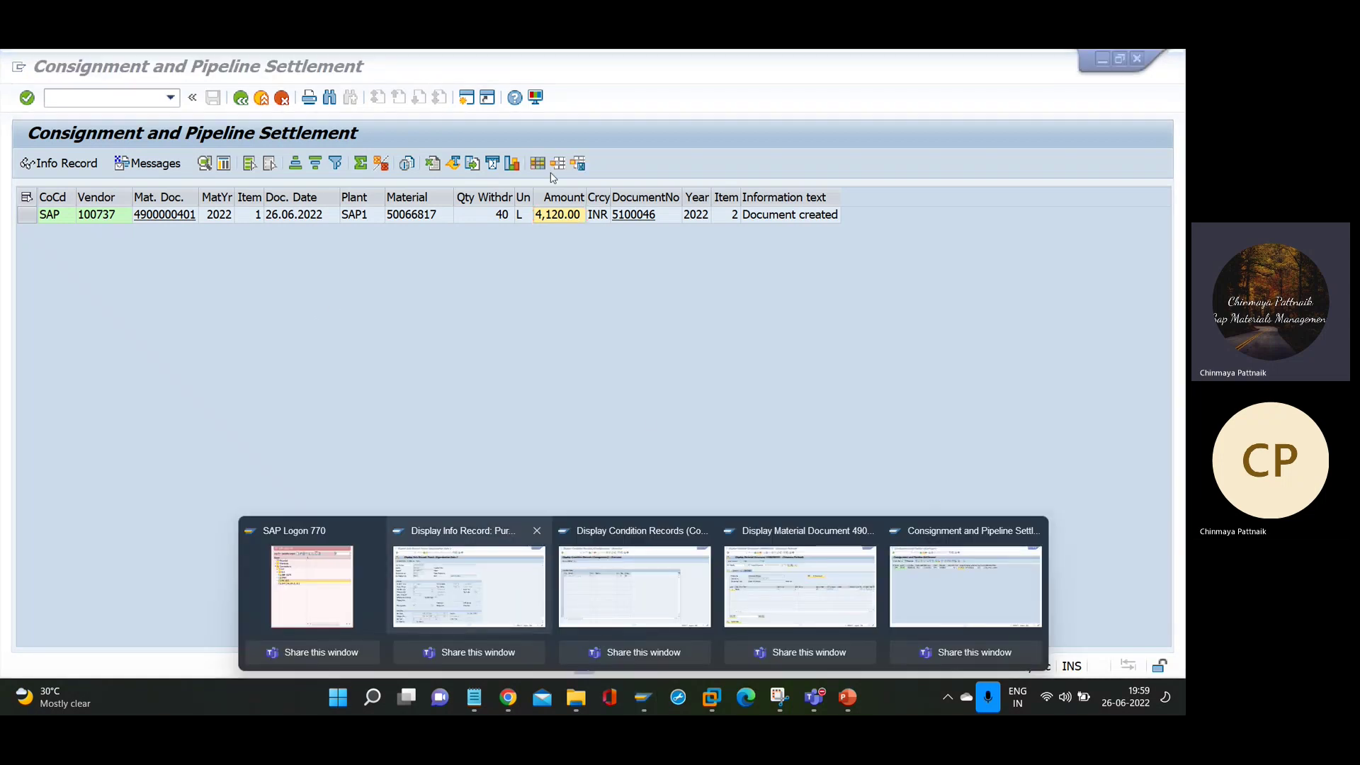
left_click(492, 584)
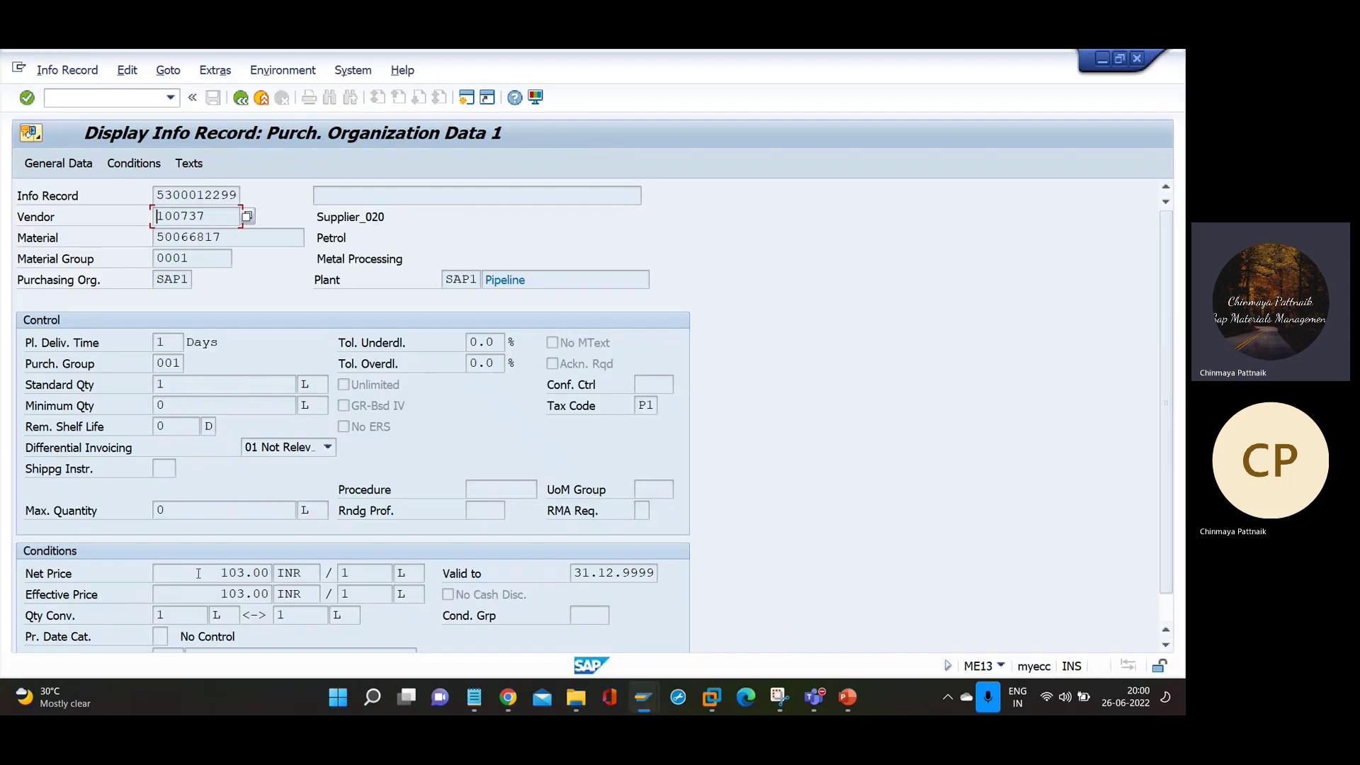
double_click(199, 574)
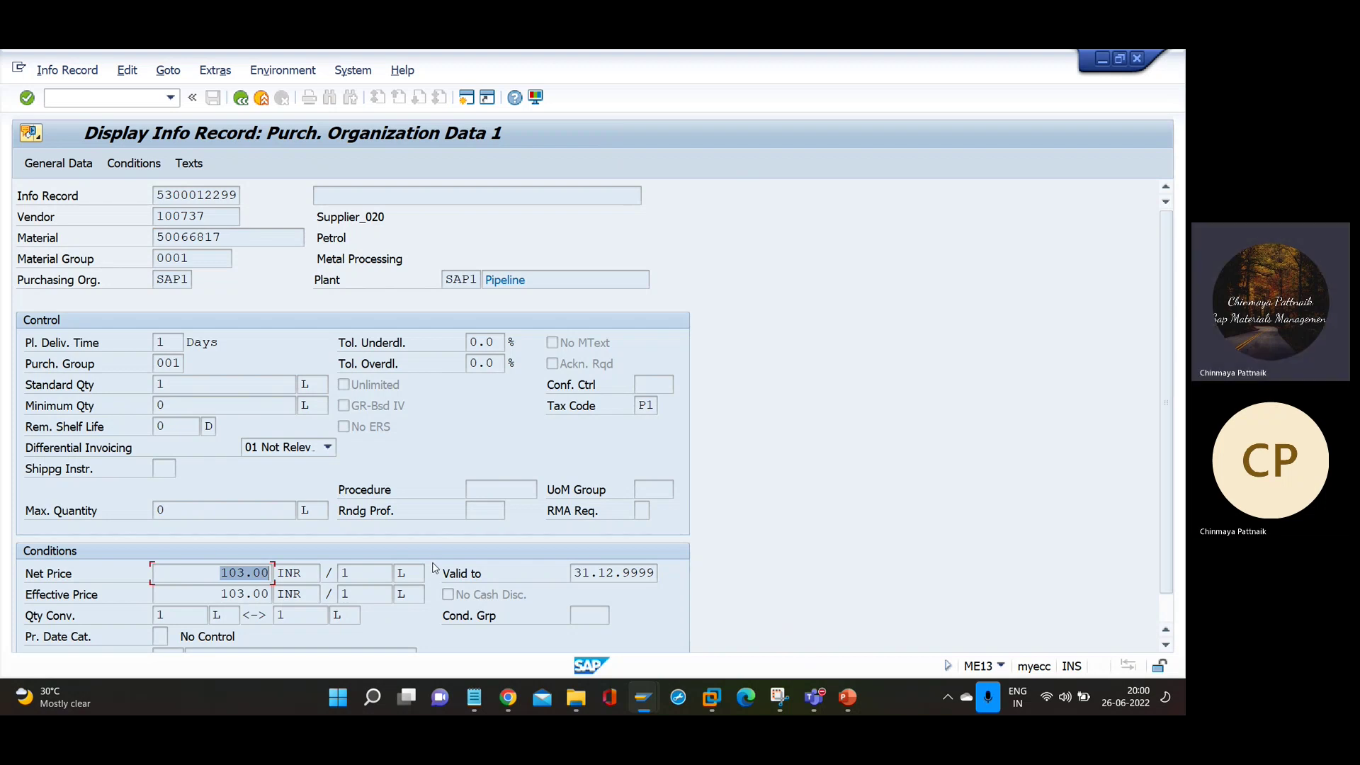
key("F3")
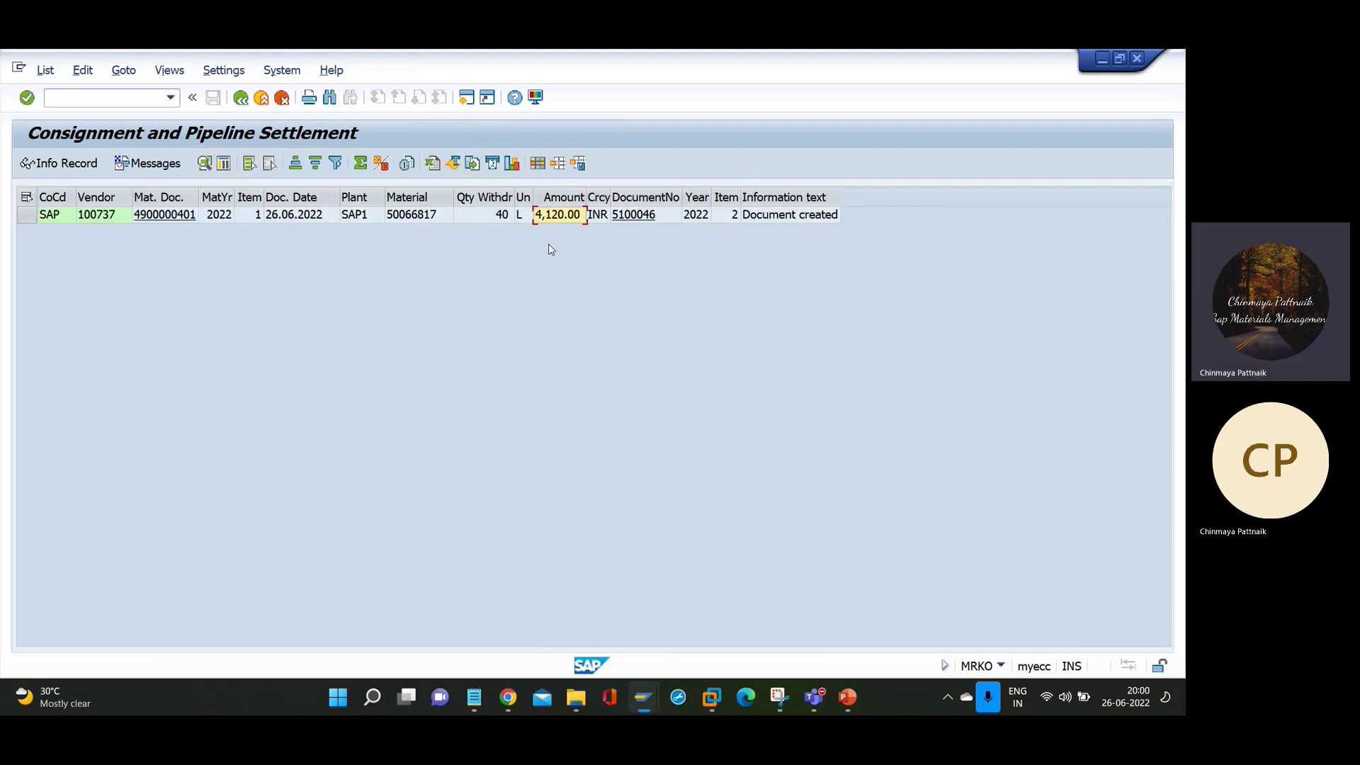
key("Right")
key("Right")
left_click(635, 194)
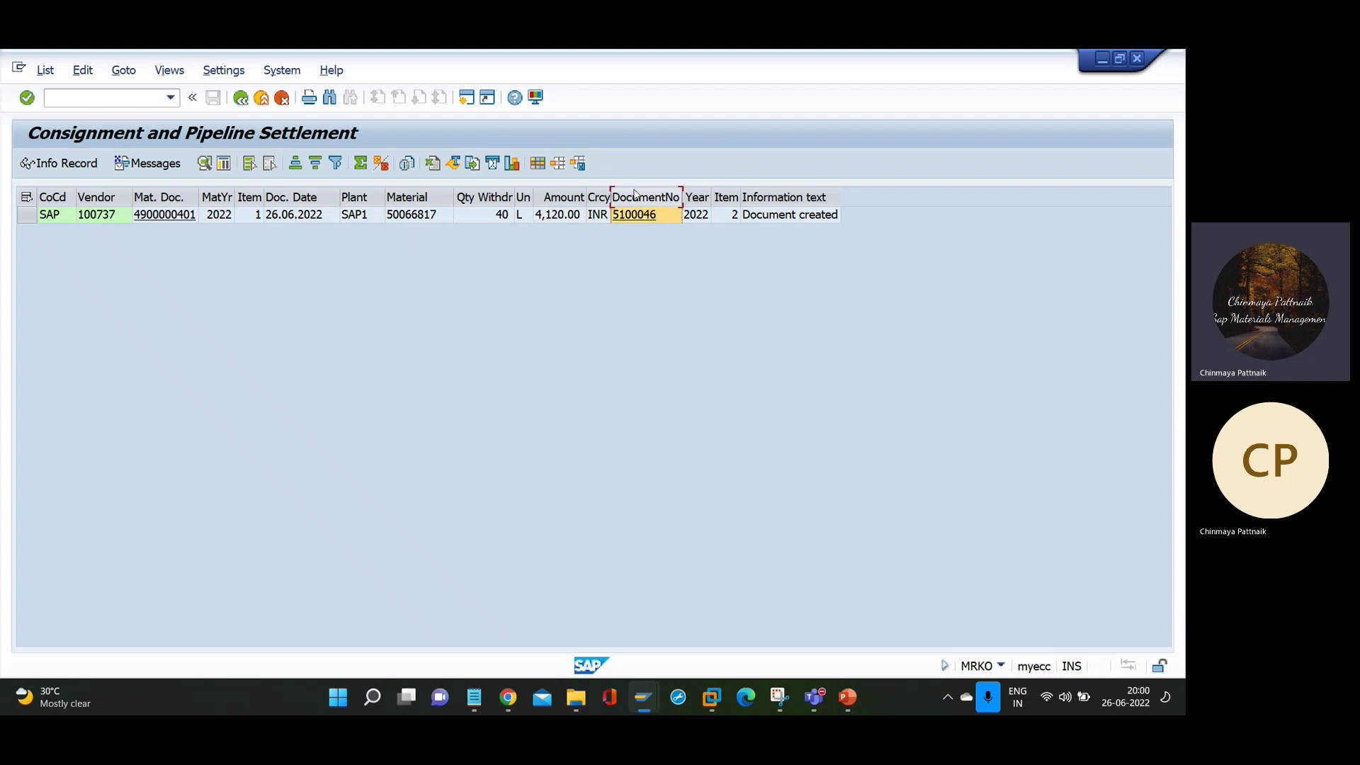
left_click(637, 217)
left_click(407, 391)
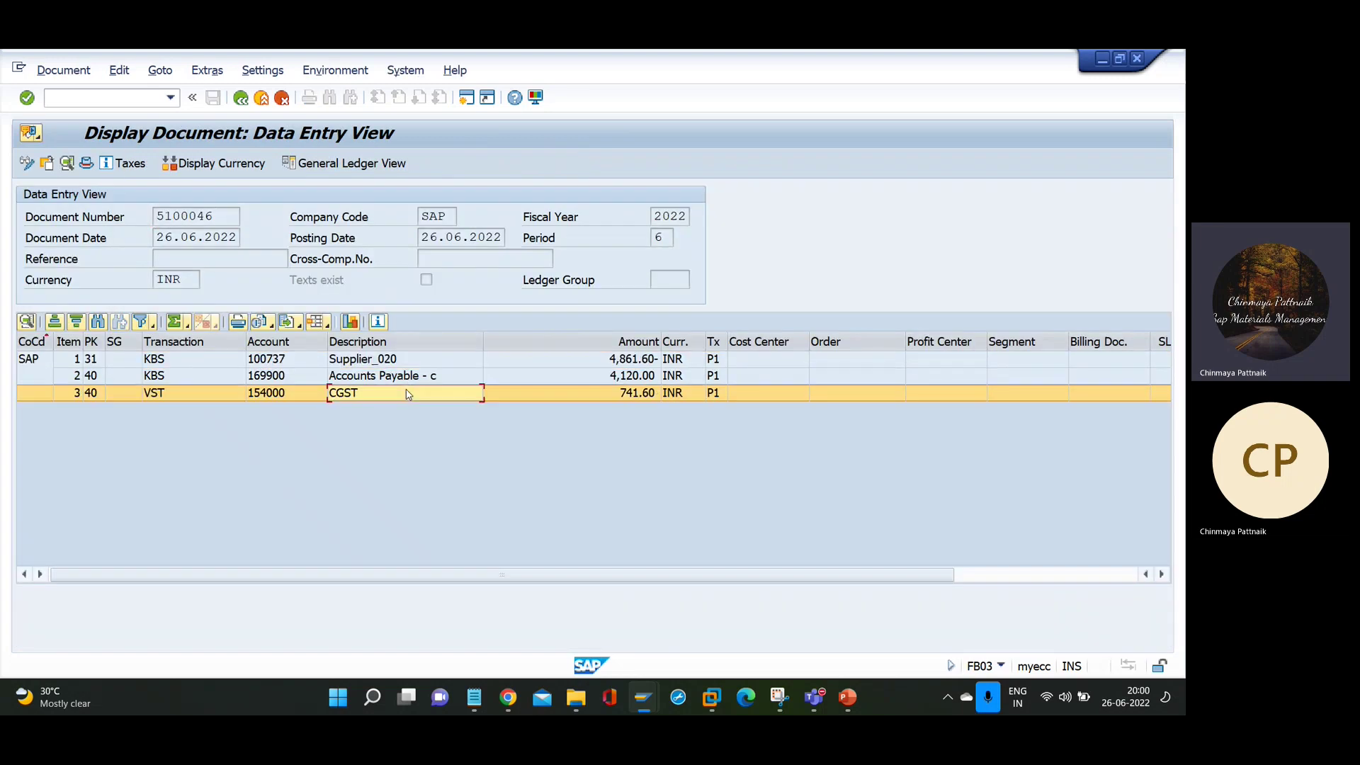
left_click(402, 377)
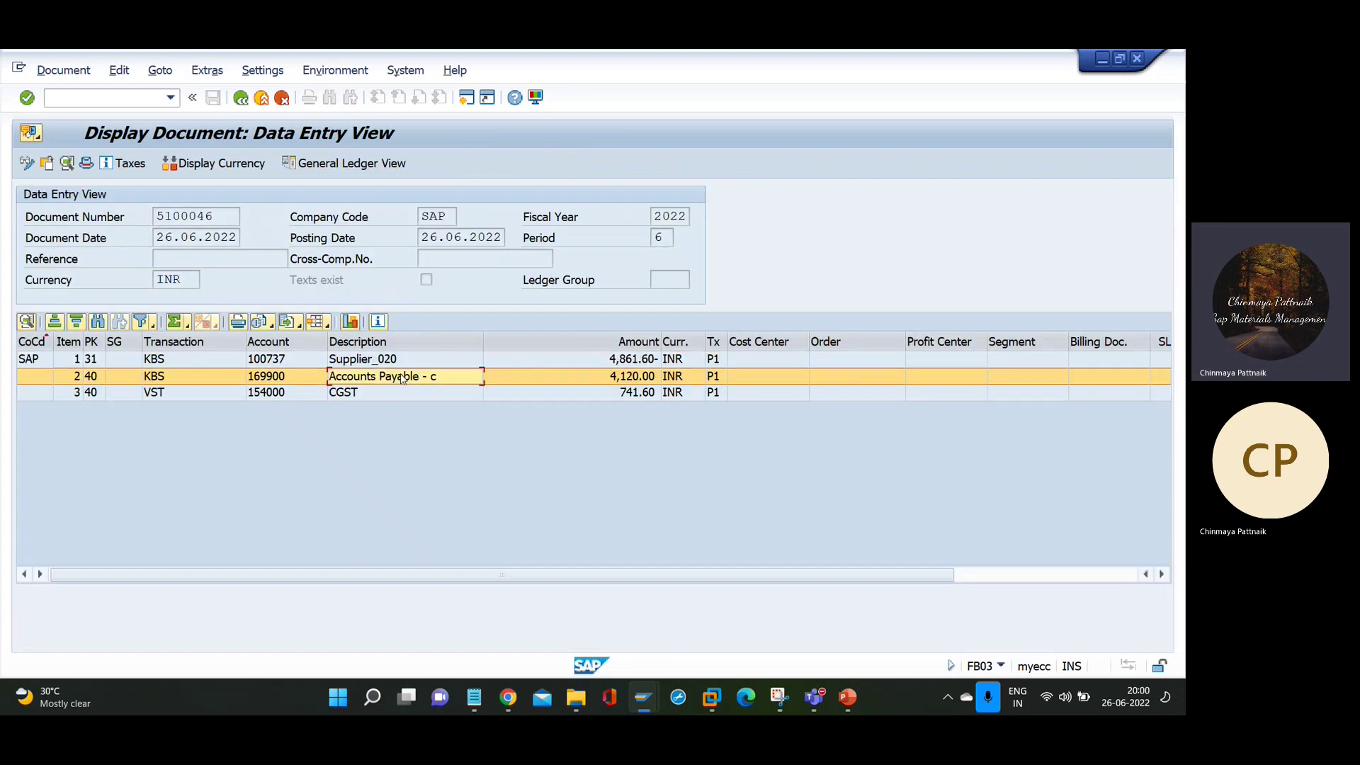
key("Up")
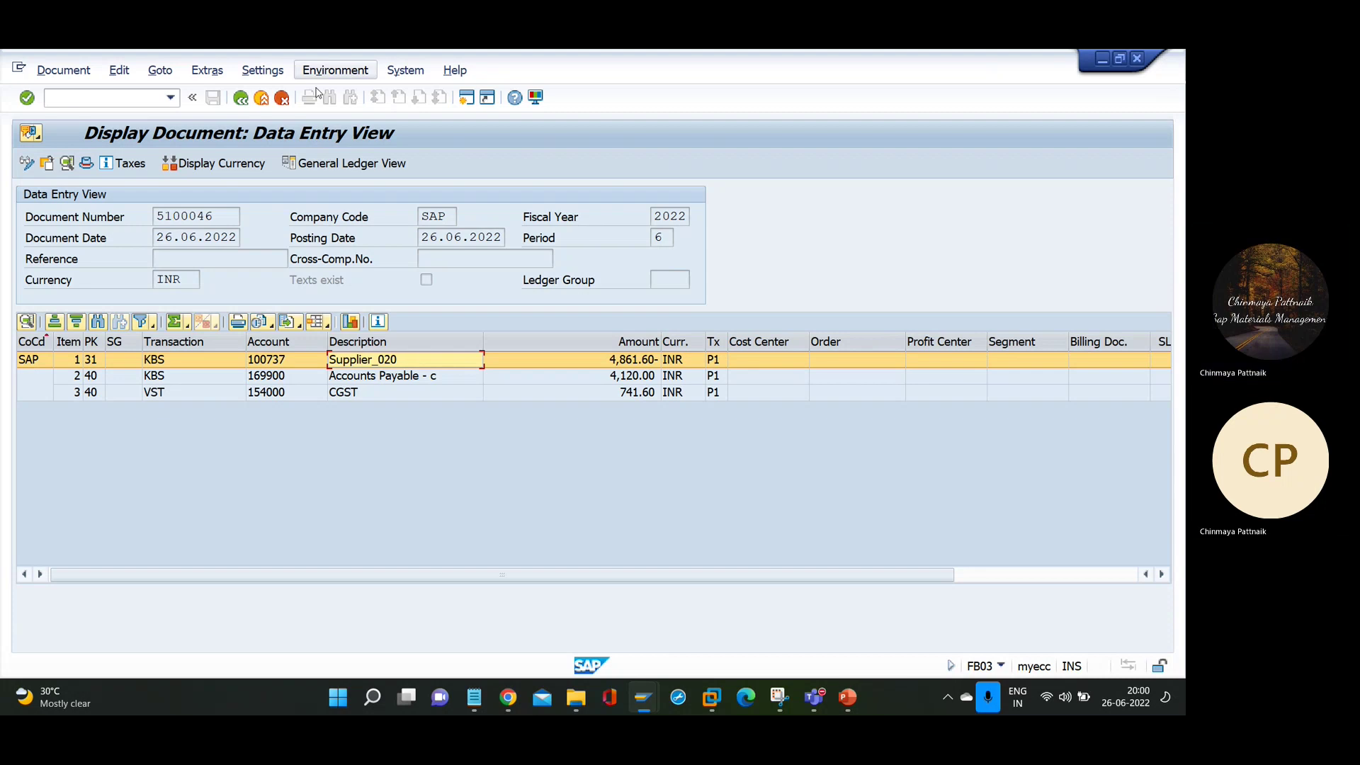
left_click(626, 398)
left_click(621, 362)
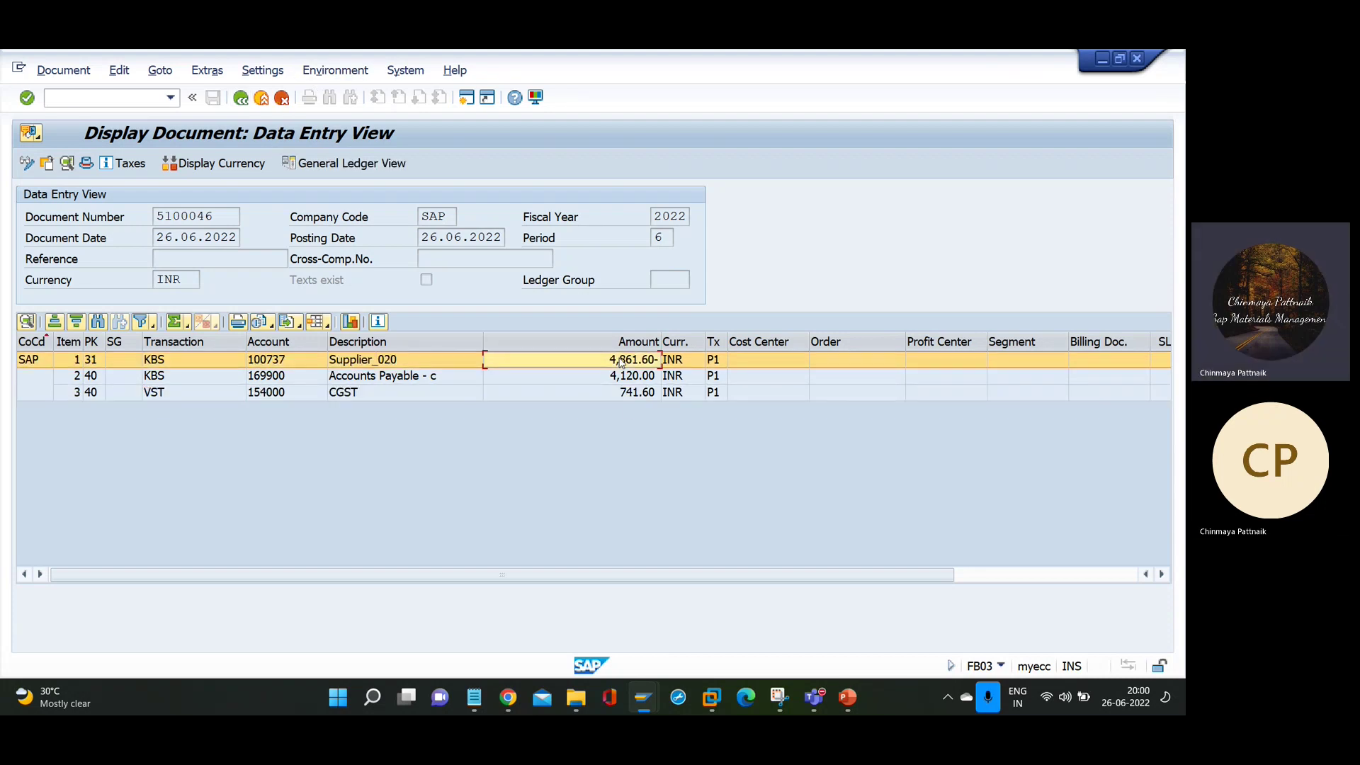
left_click(623, 377)
left_click(625, 395)
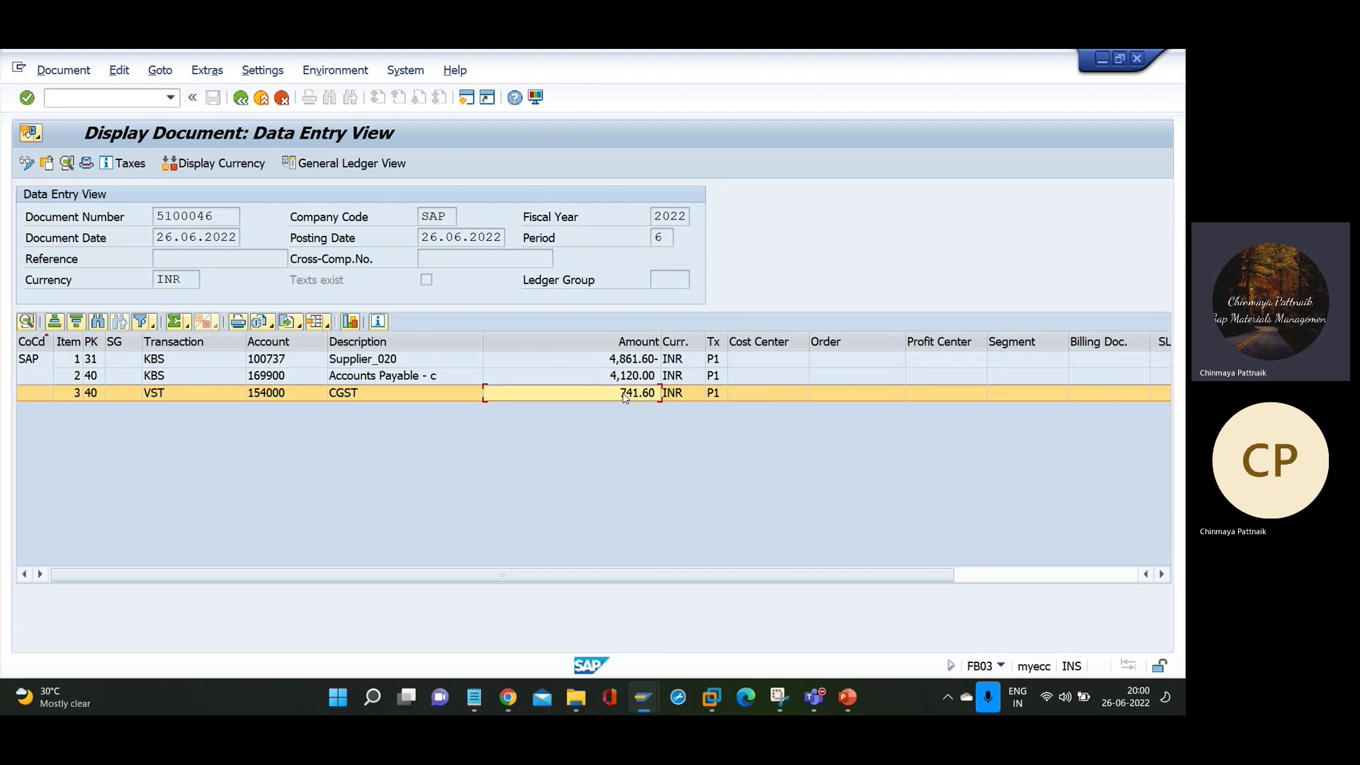
left_click(624, 365)
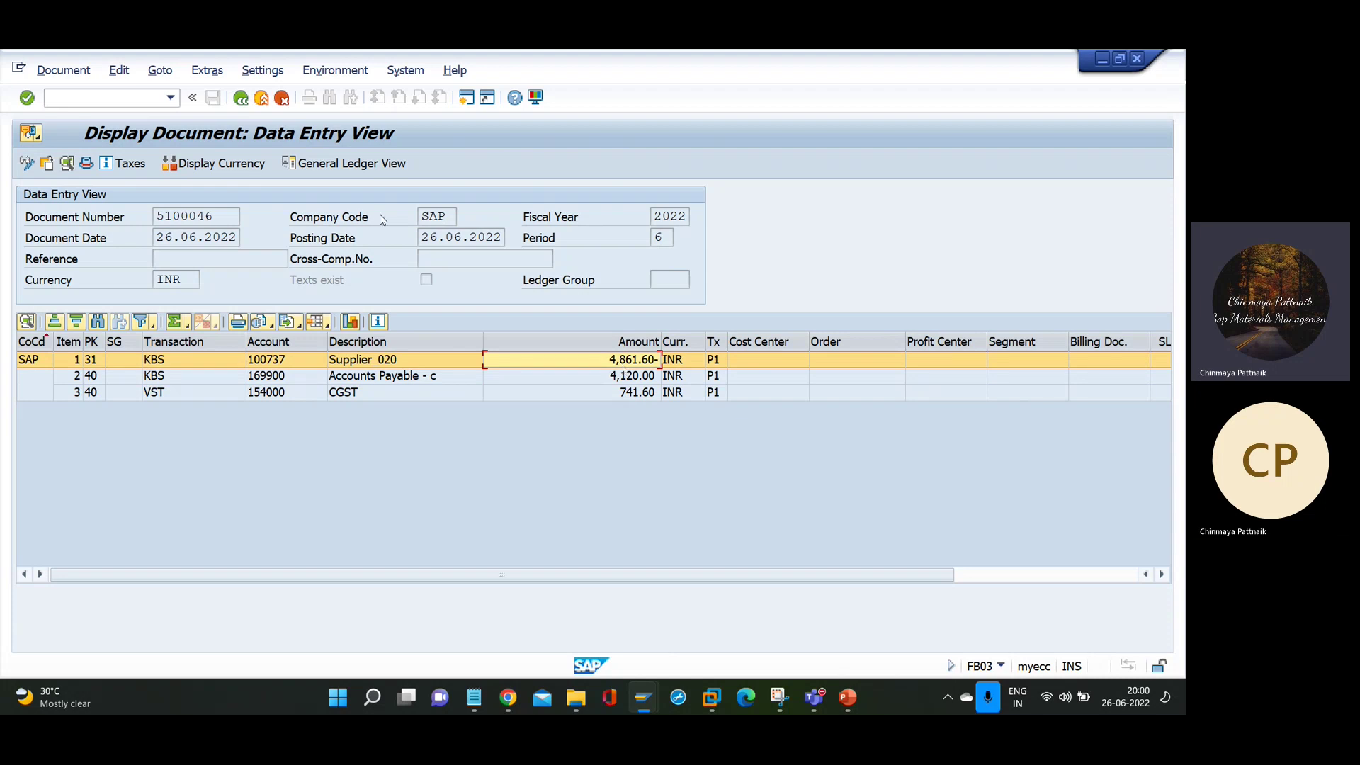
left_click(242, 103)
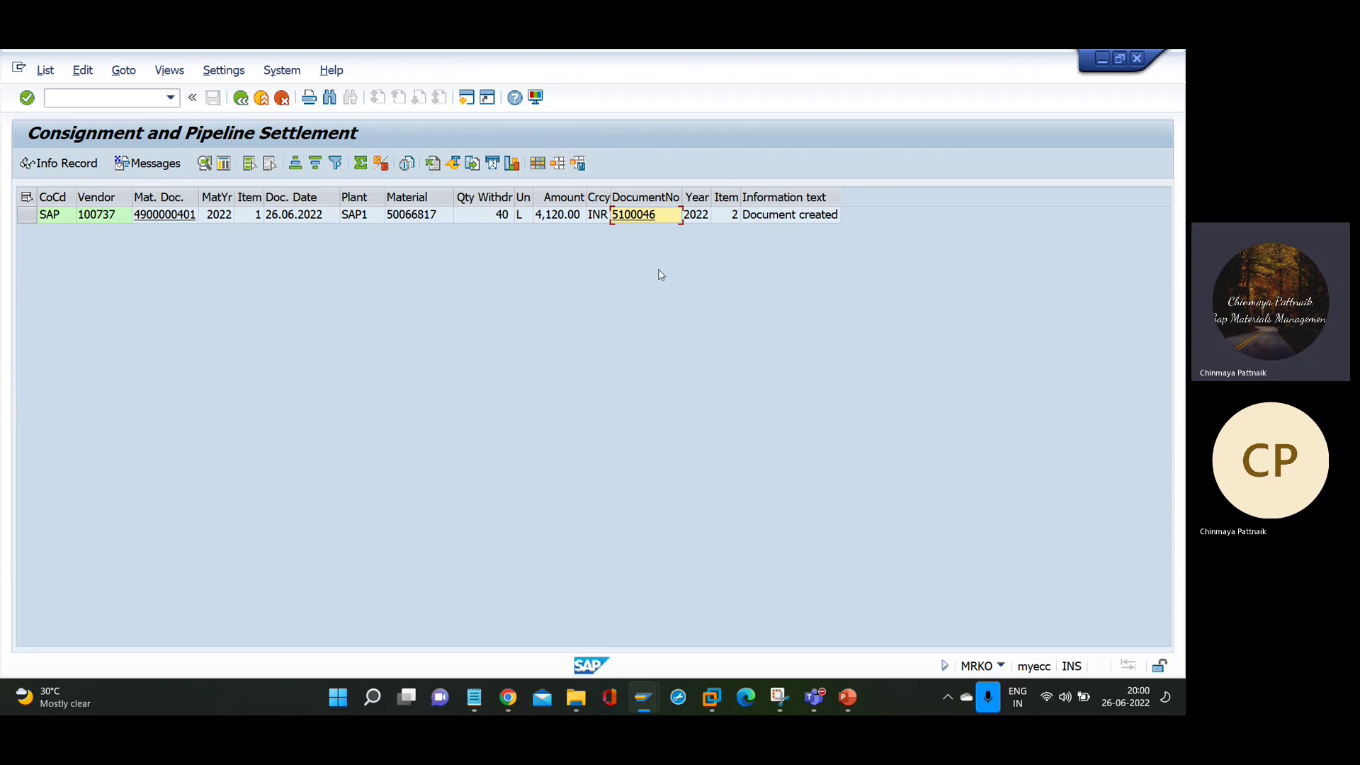
- Return to the MRKO selection, switch from Settle to Display, and execute to list the withdrawal
left_click(241, 101)
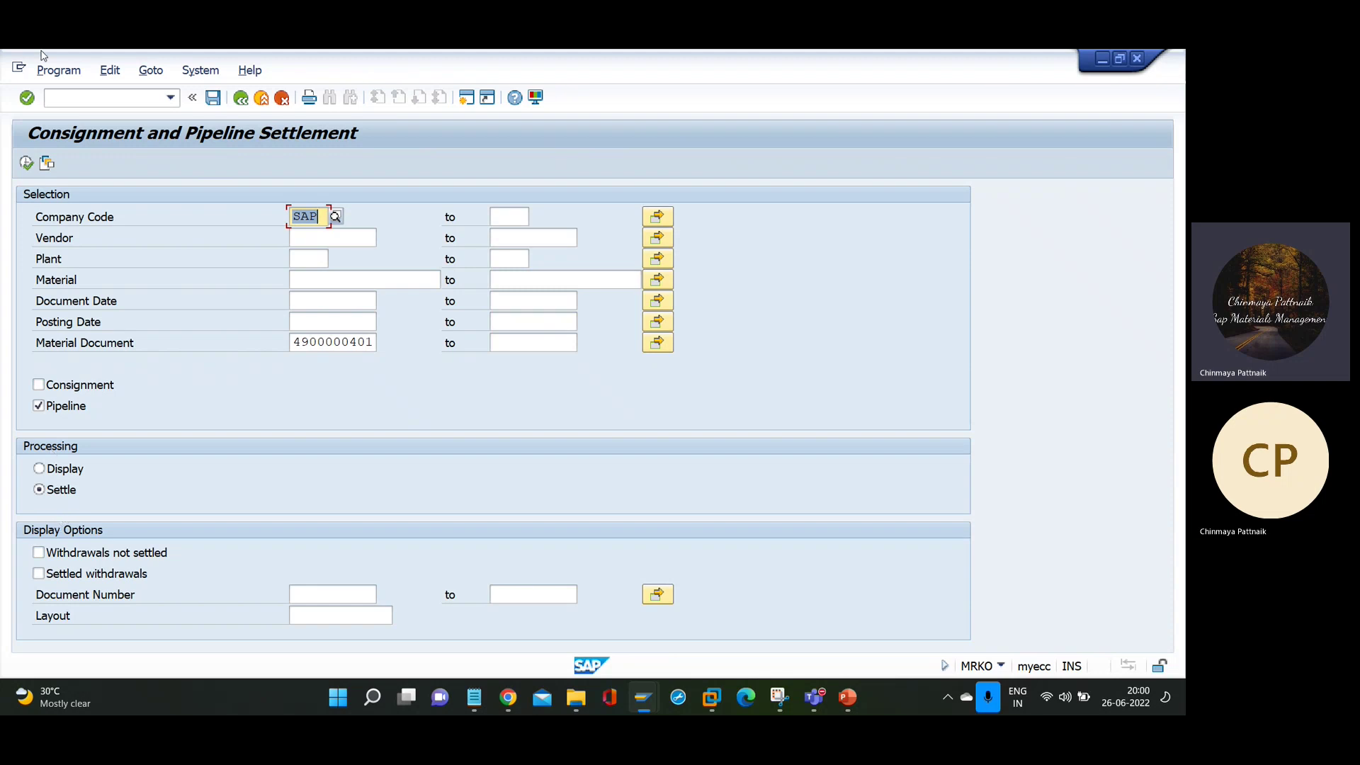
left_click(26, 163)
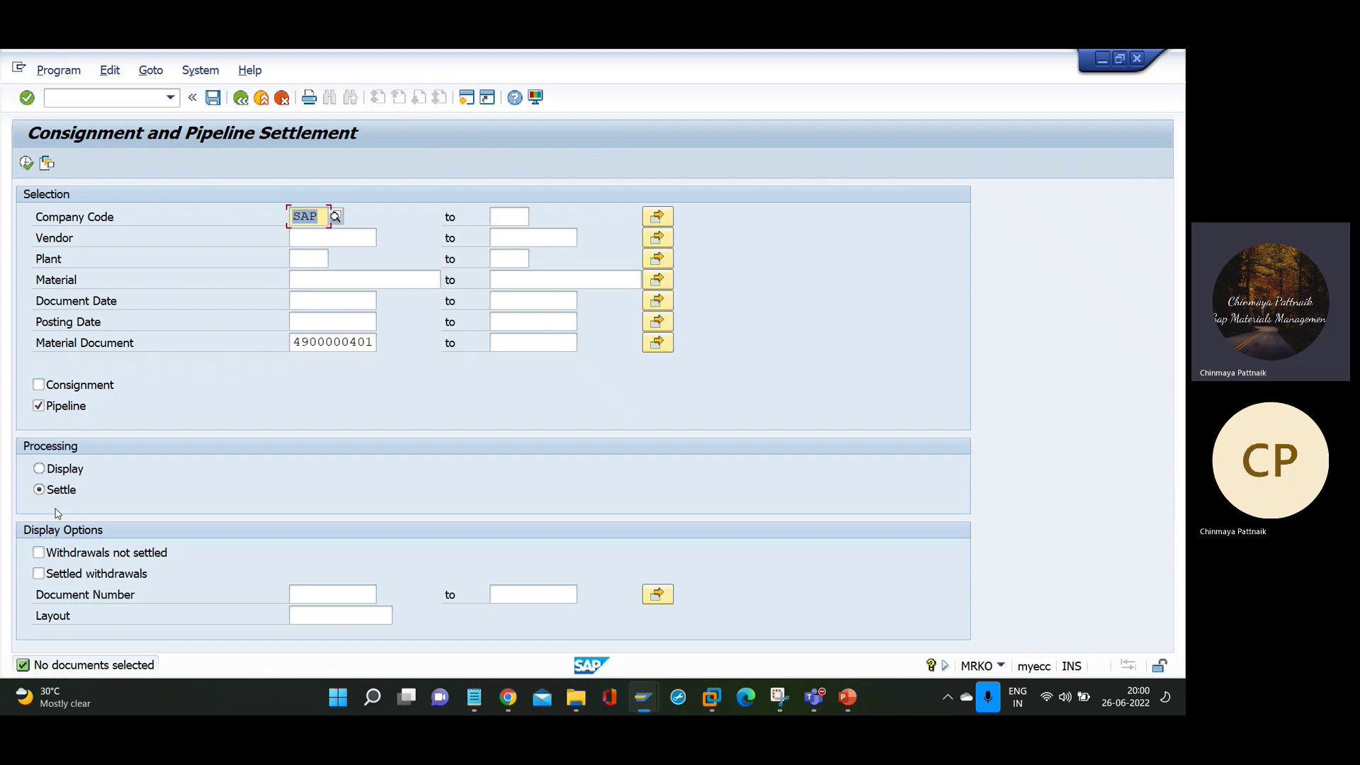
left_click(56, 469)
left_click(27, 162)
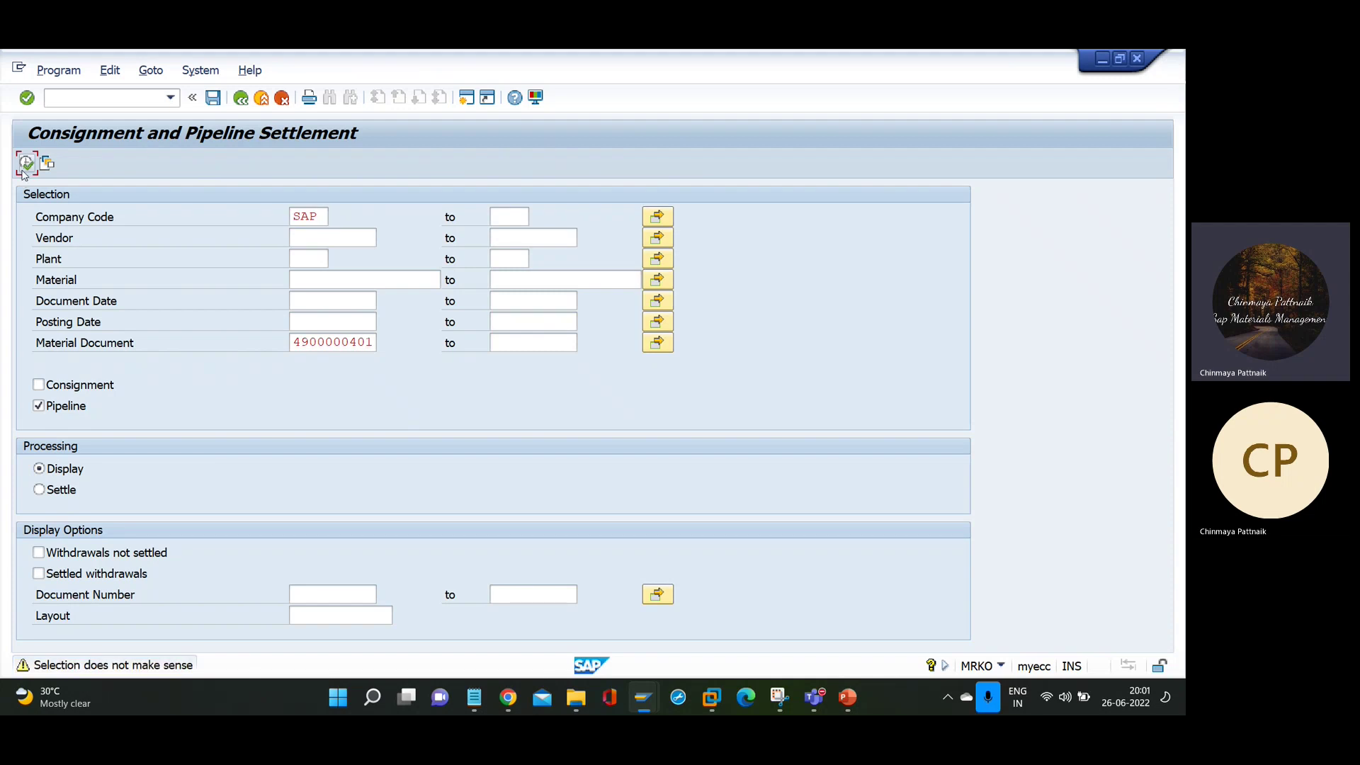
left_click(24, 170)
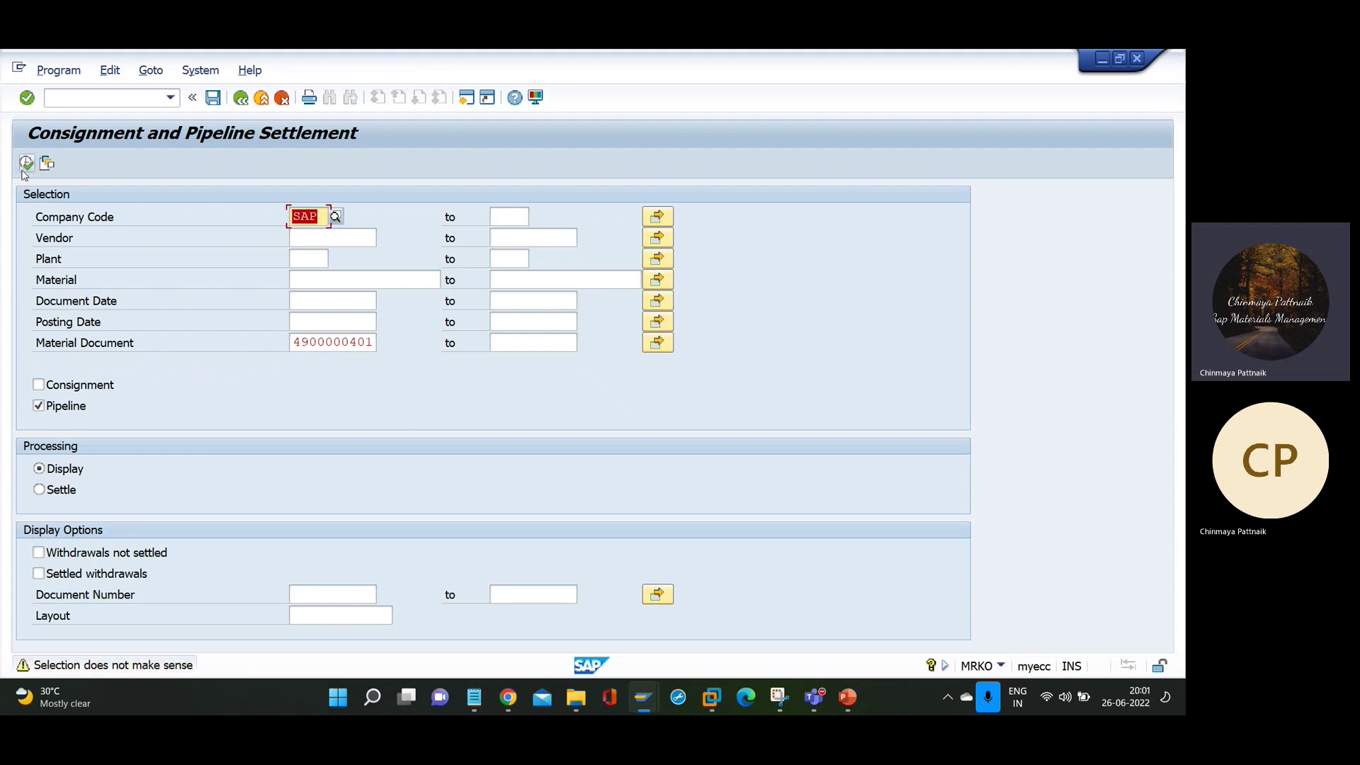
left_click(25, 167)
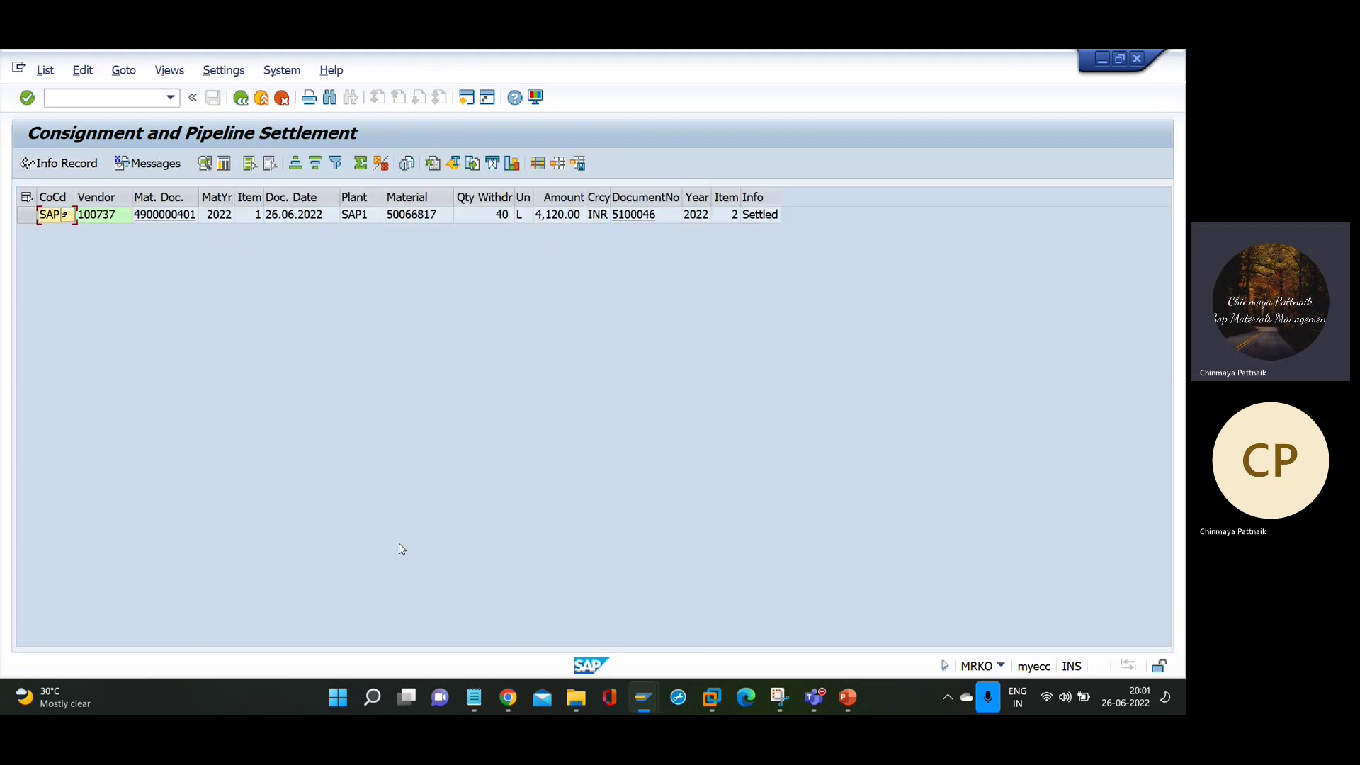
key("Tab")
left_click(761, 206)
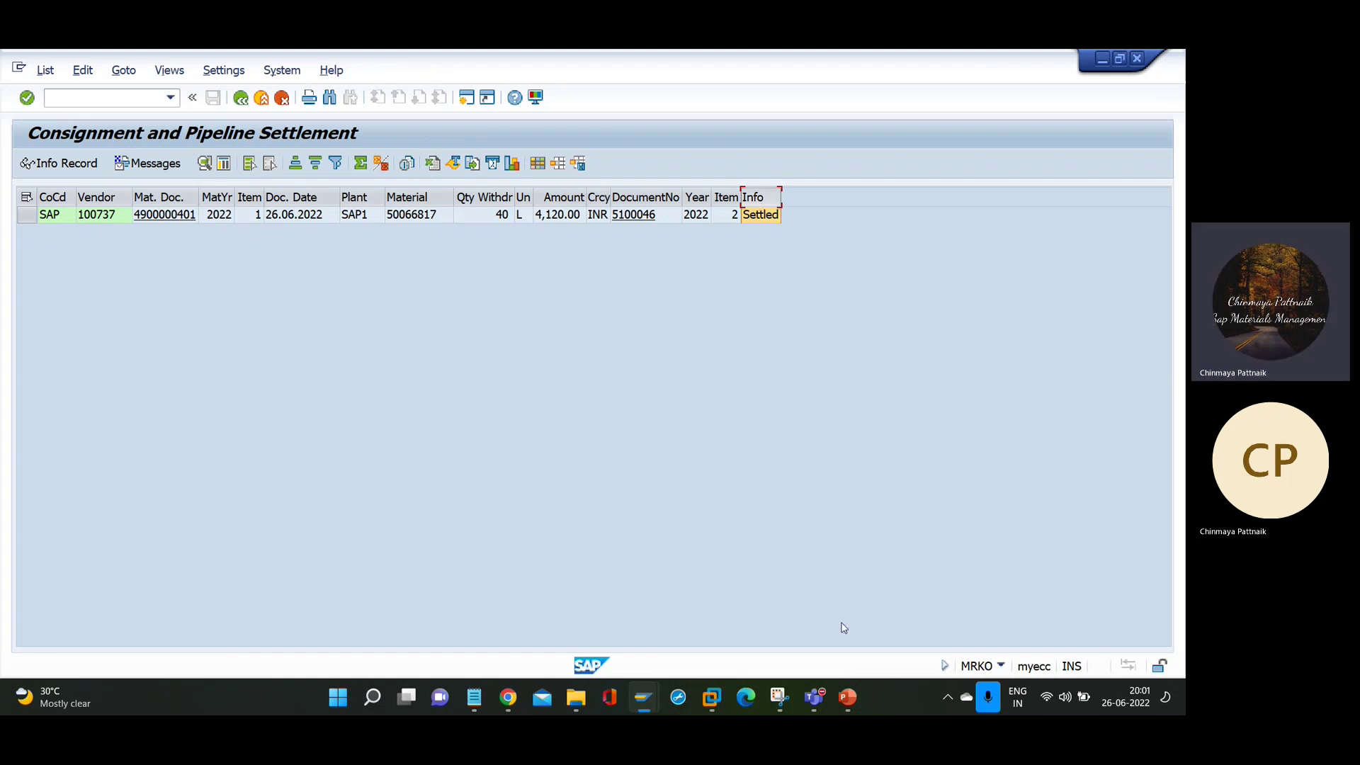
mouse_move(819, 698)
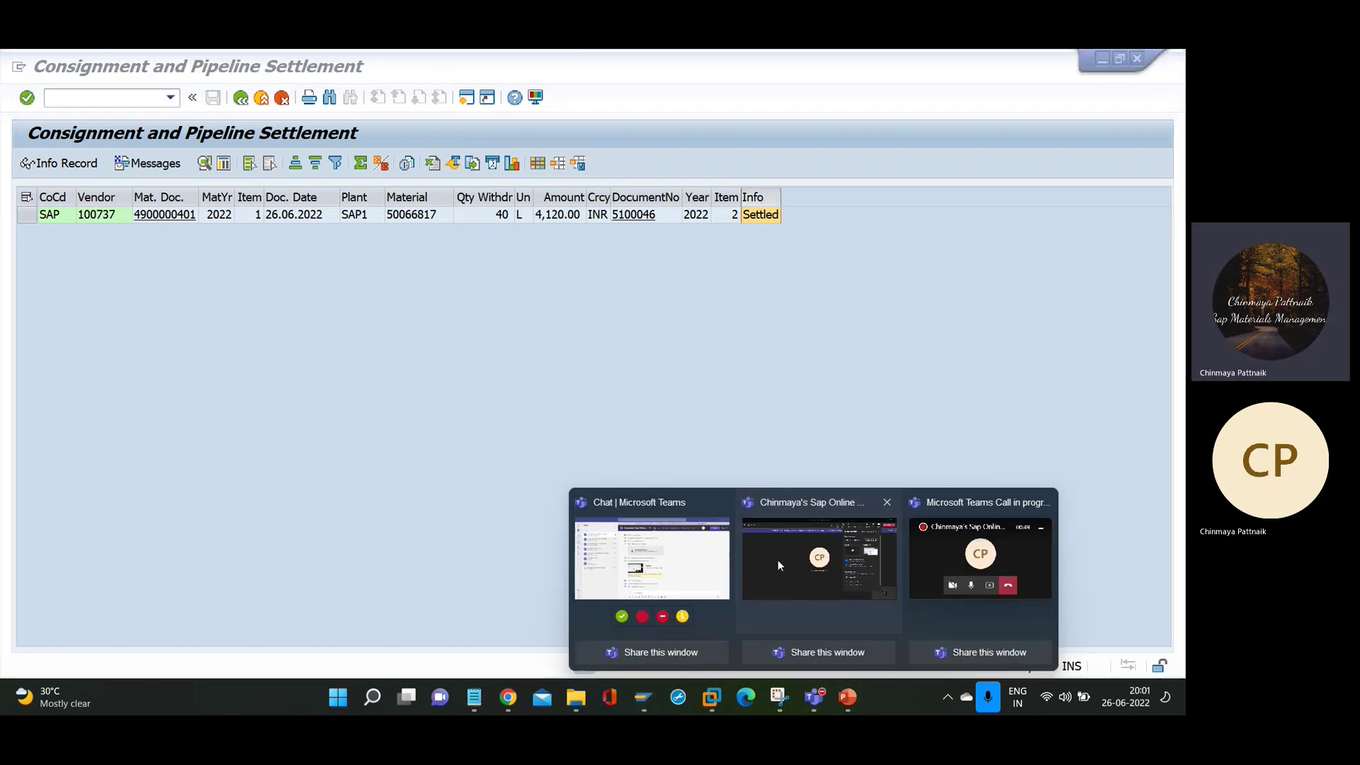
- Bring the Teams meeting forward and end the screen share with Stop sharing
left_click(778, 560)
mouse_move(663, 297)
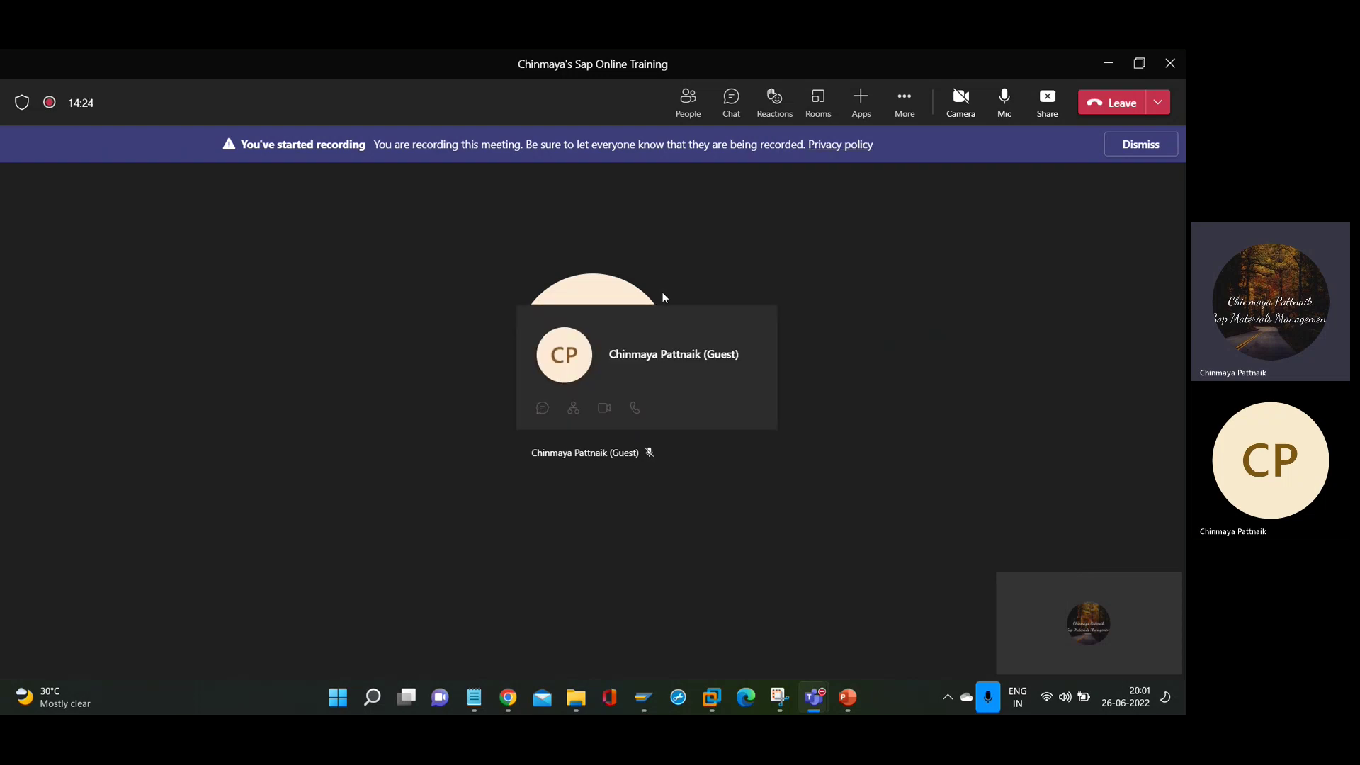
left_click(1045, 106)
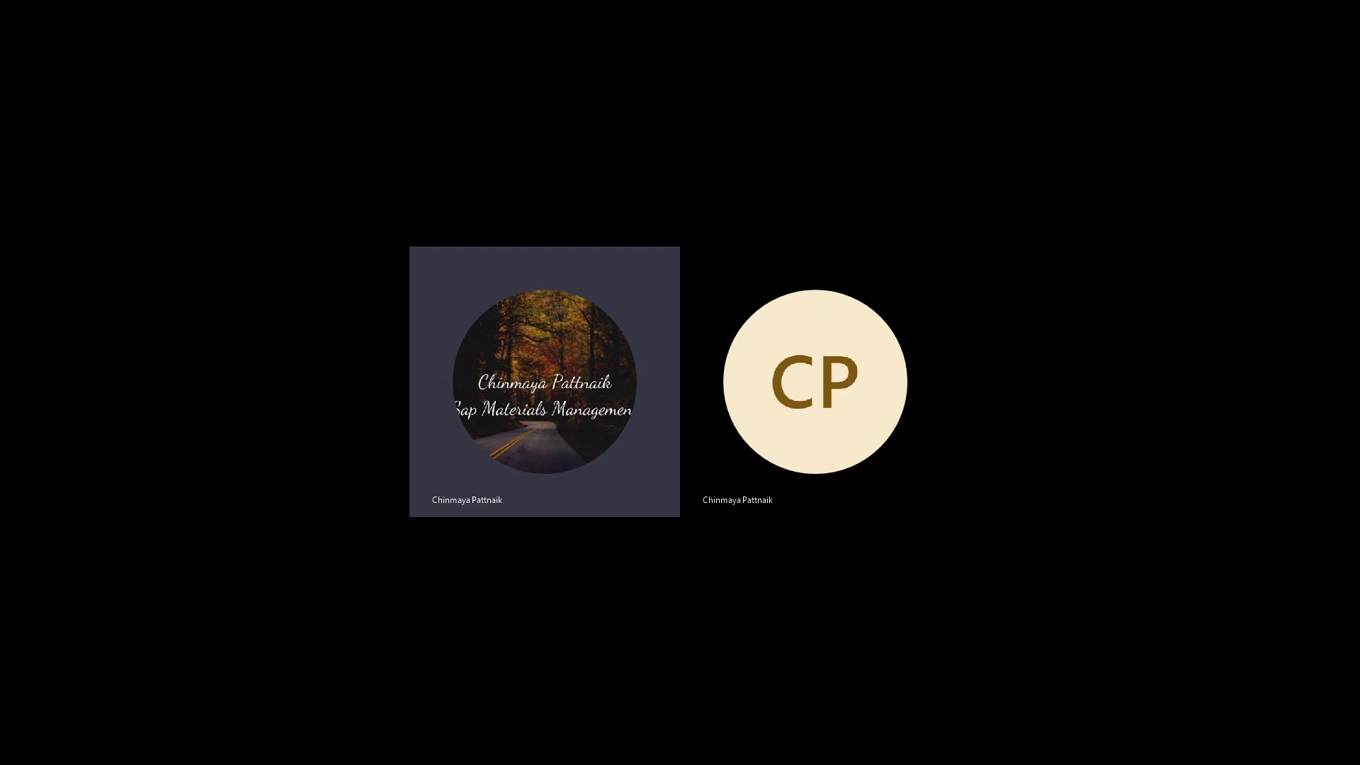